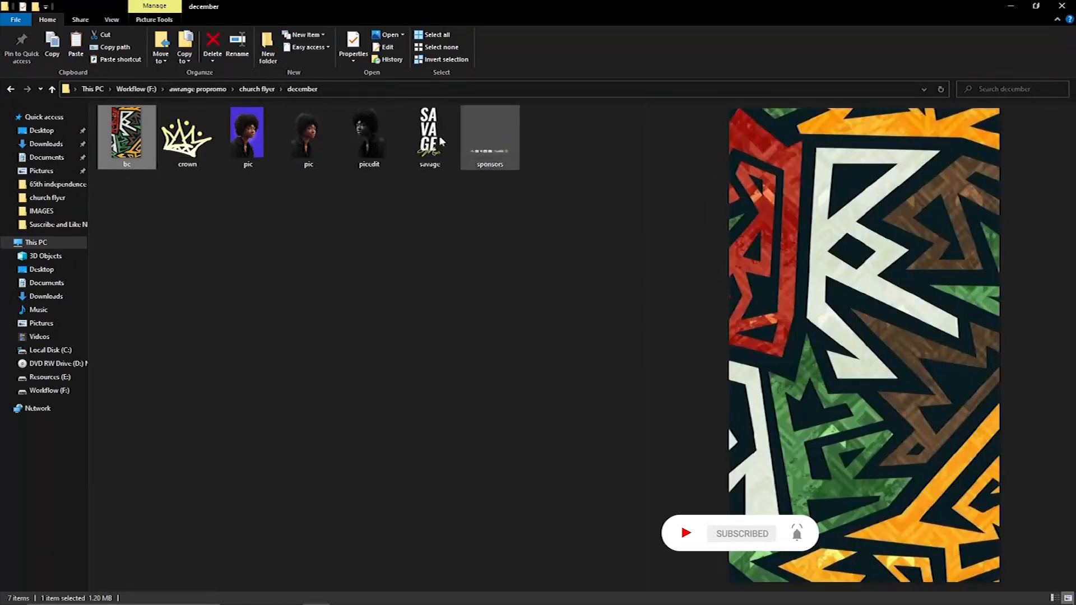
- Preview the original, cut-out and edited portrait images in the december folder
click(364, 143)
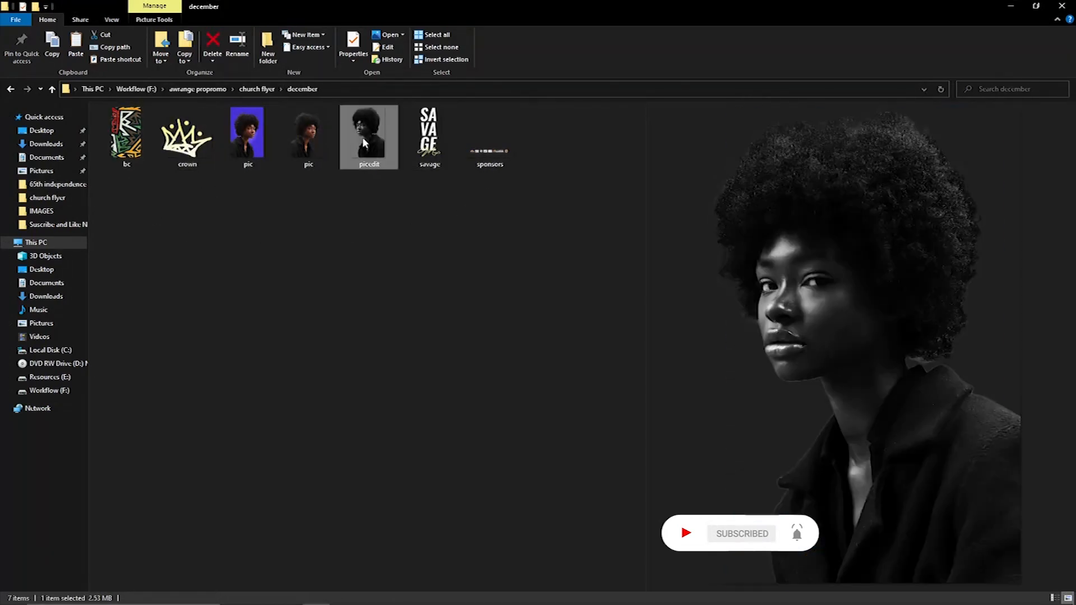
click(301, 135)
click(238, 139)
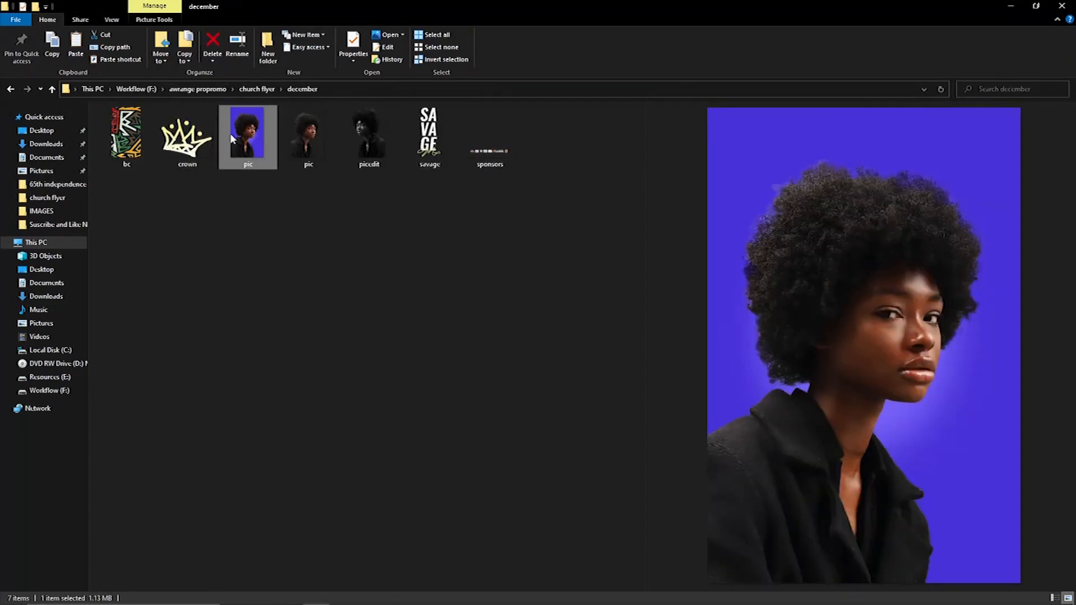
click(317, 131)
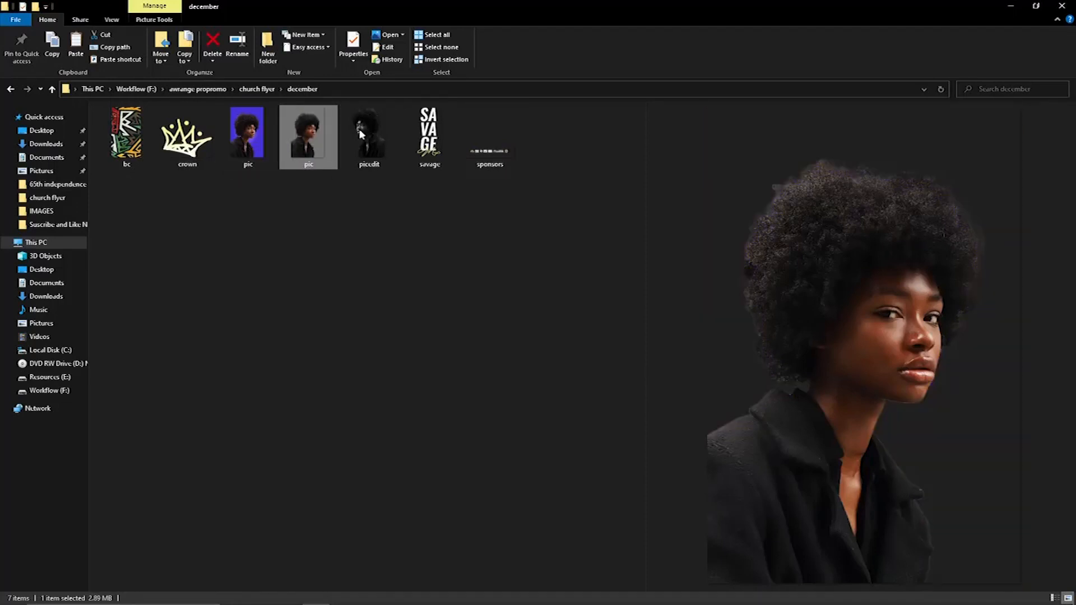
click(365, 137)
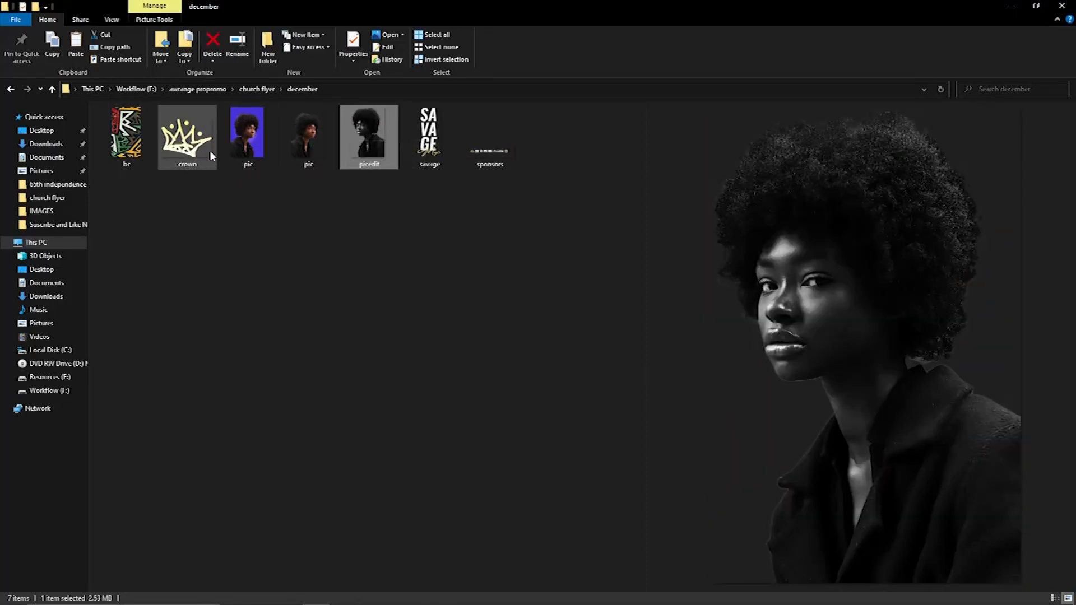
- Place the bc pattern image from the december folder into the blank document and stretch it to fill the whole canvas
click(126, 135)
drag(351, 540, 392, 385)
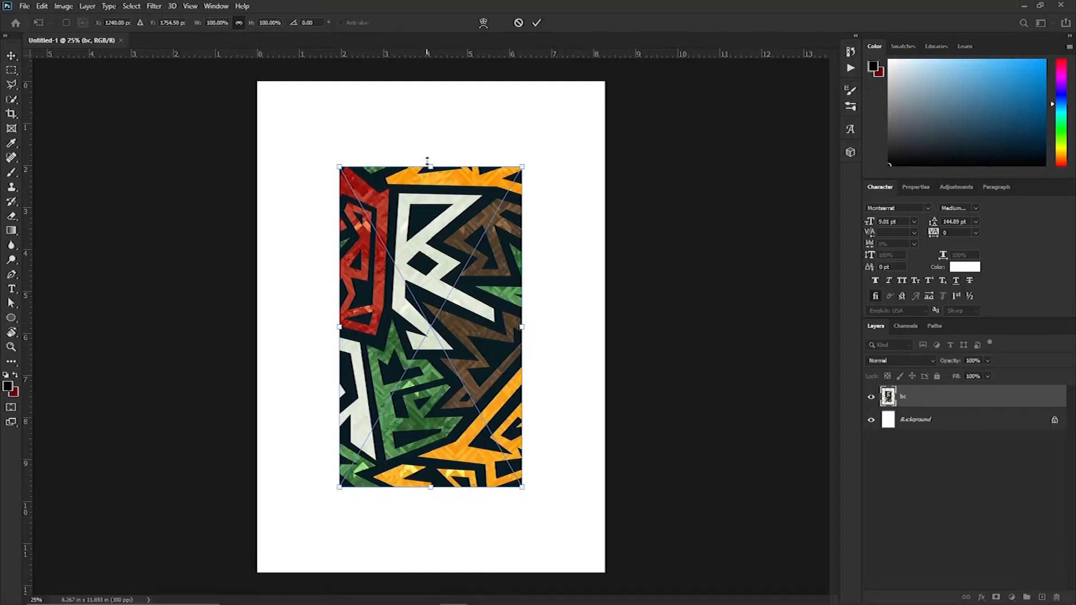
drag(428, 166, 429, 81)
drag(431, 487, 434, 572)
drag(572, 327, 605, 326)
drag(290, 327, 258, 326)
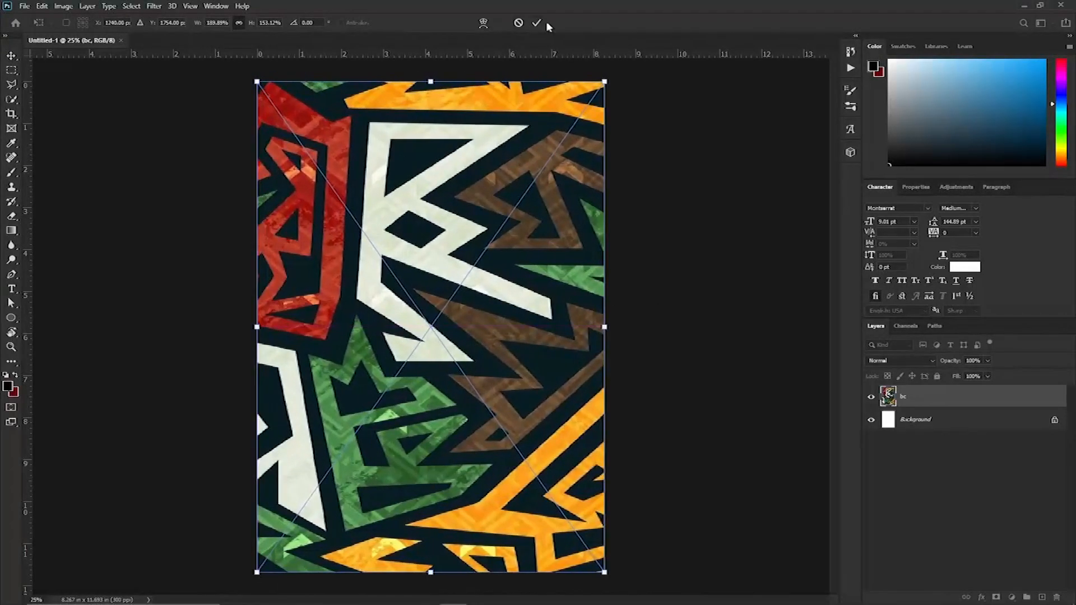
click(537, 23)
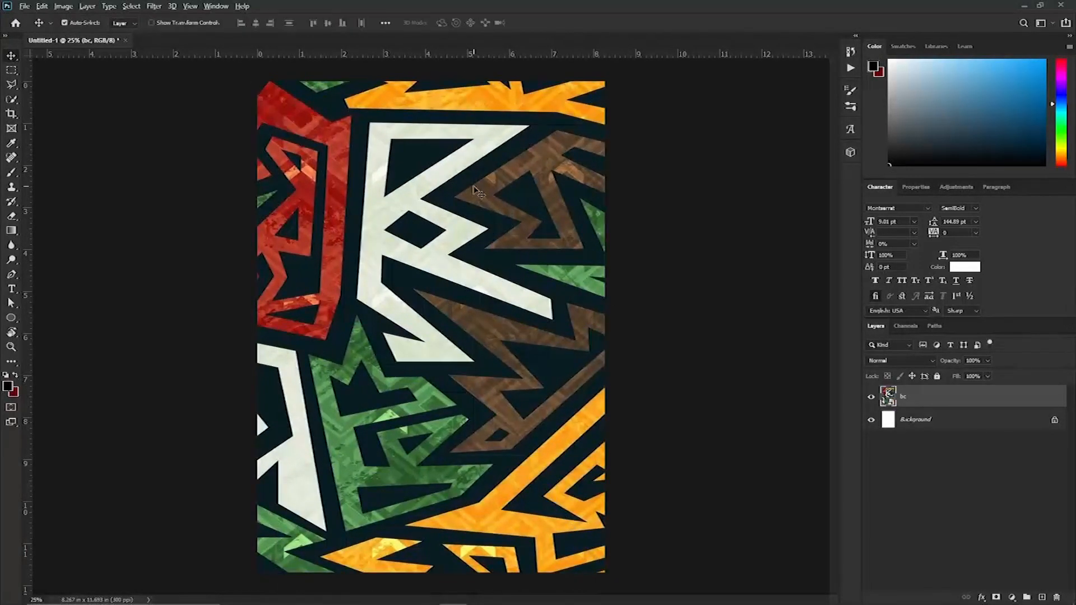
- Hide the bc layer and draw a rectangle of about 2516 × 3548 px covering the whole canvas
click(872, 398)
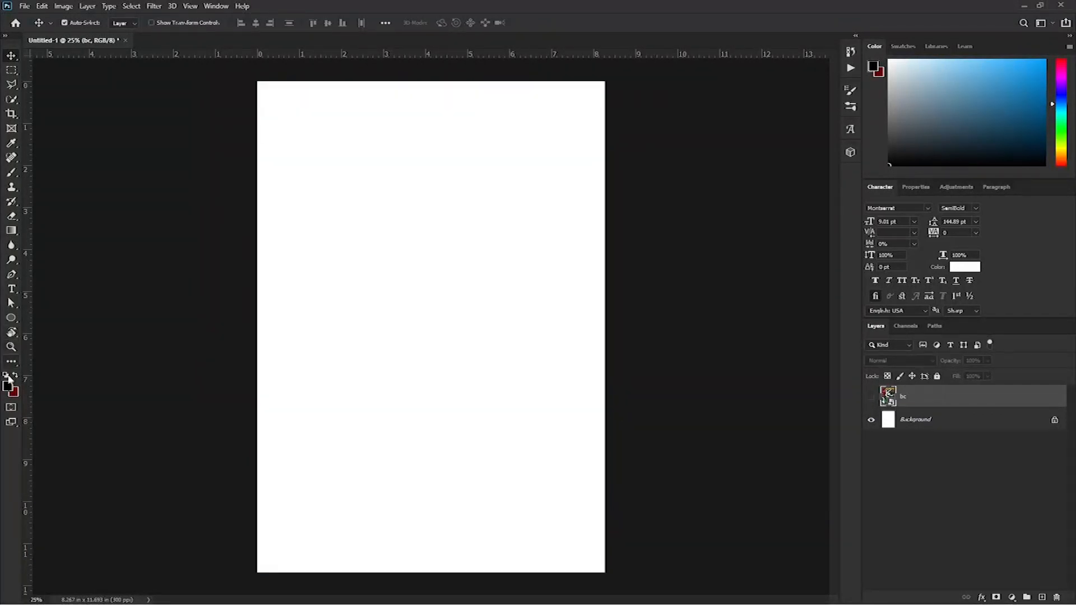
click(15, 326)
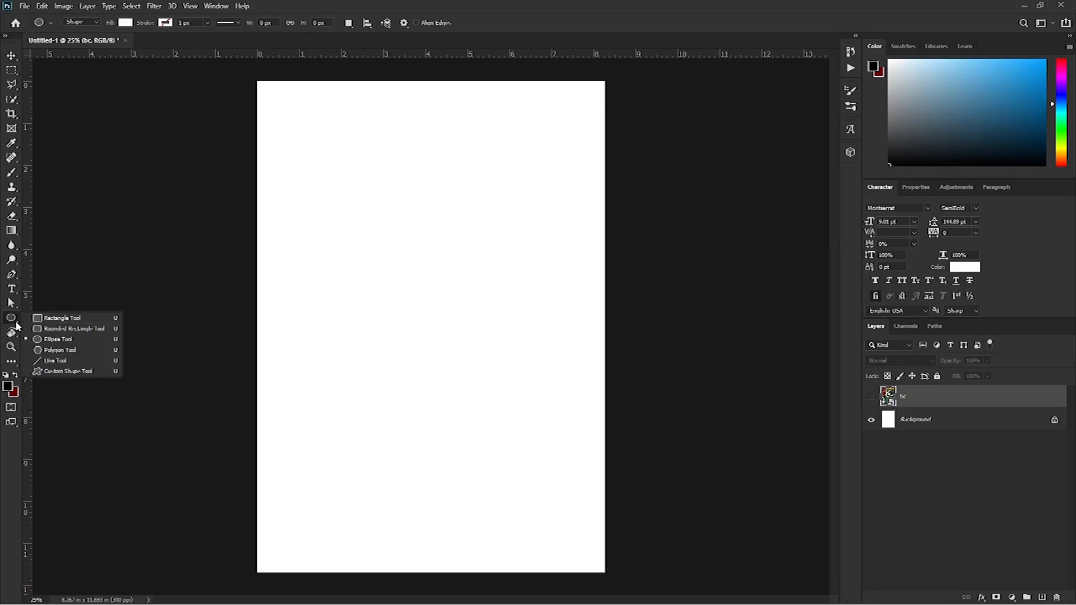
click(68, 319)
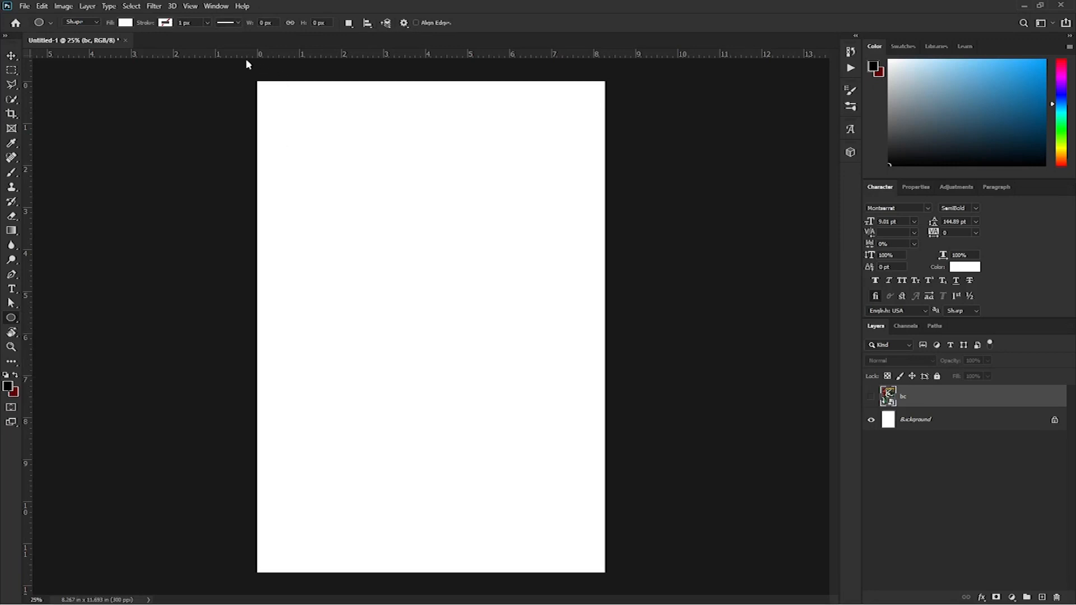
mouse_move(253, 78)
mouse_down()
mouse_move(473, 468)
mouse_move(605, 560)
mouse_move(605, 574)
mouse_up()
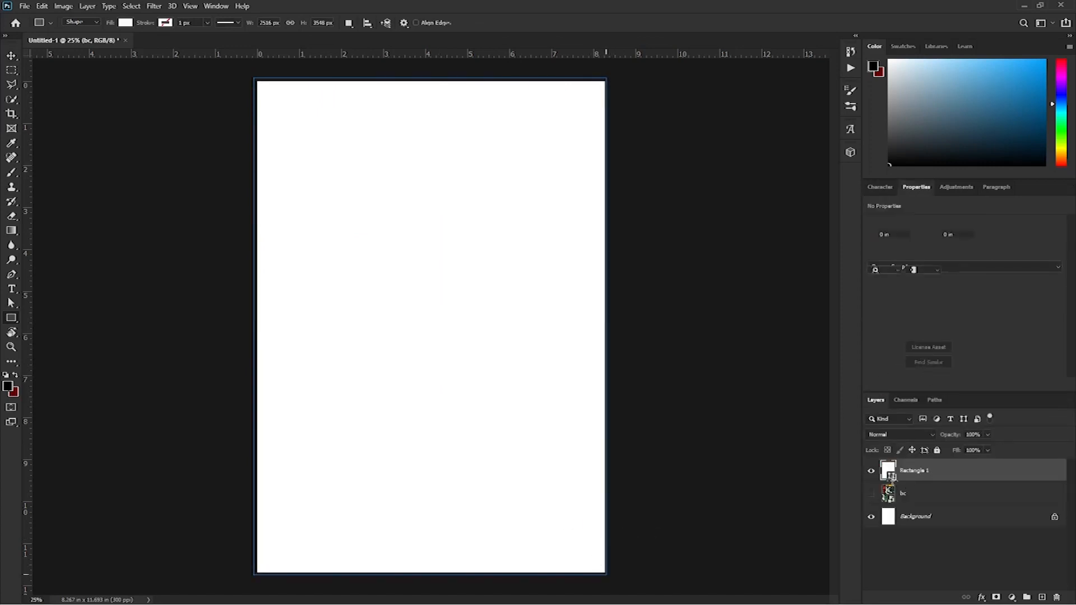
- Set the rectangle's fill colour to 262520
double_click(890, 474)
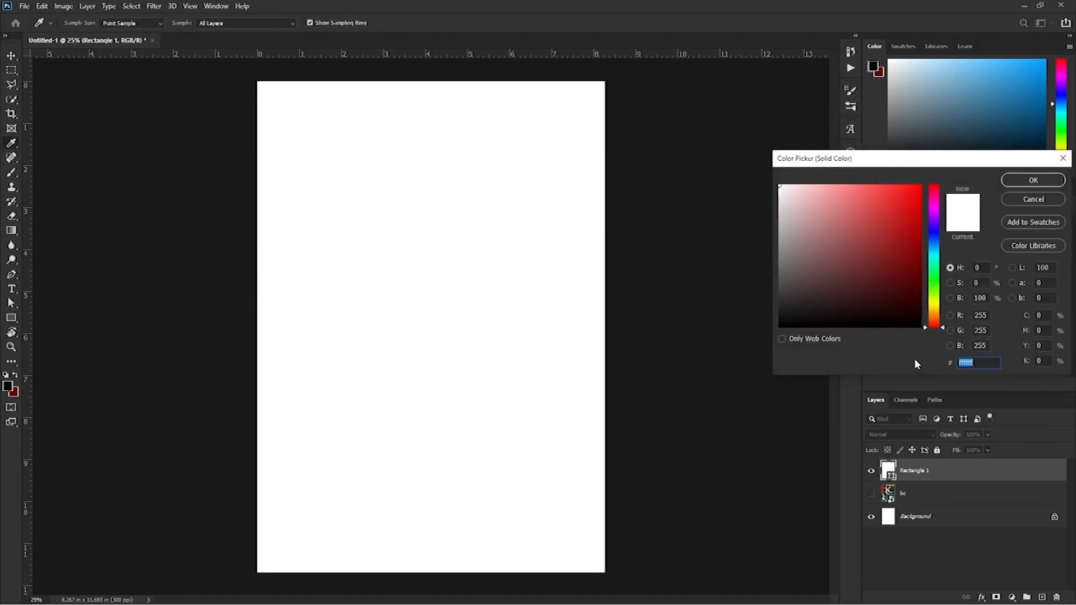
text(2625)
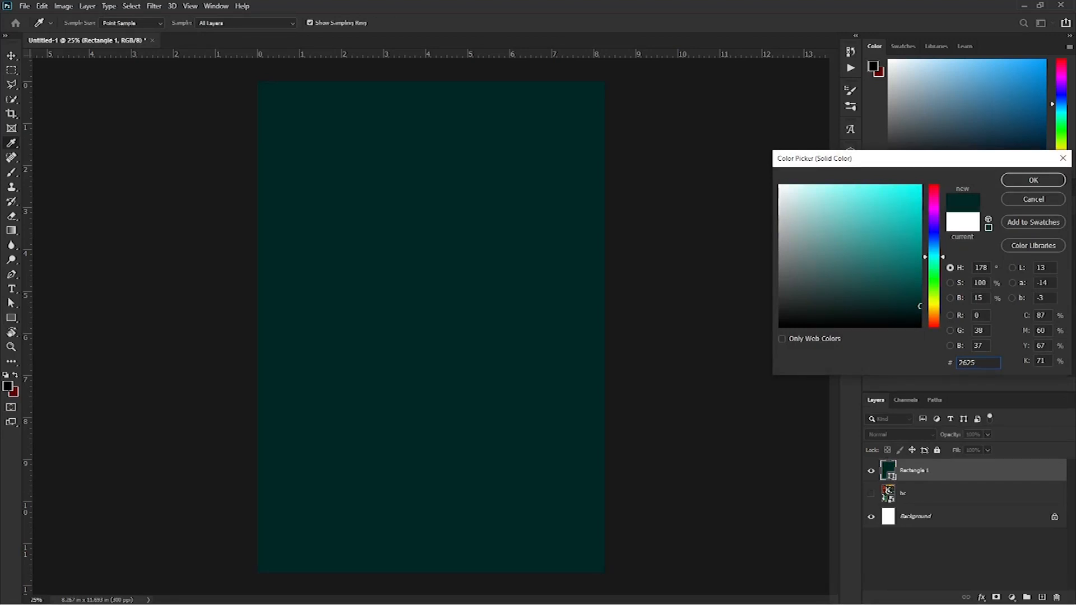
text(20)
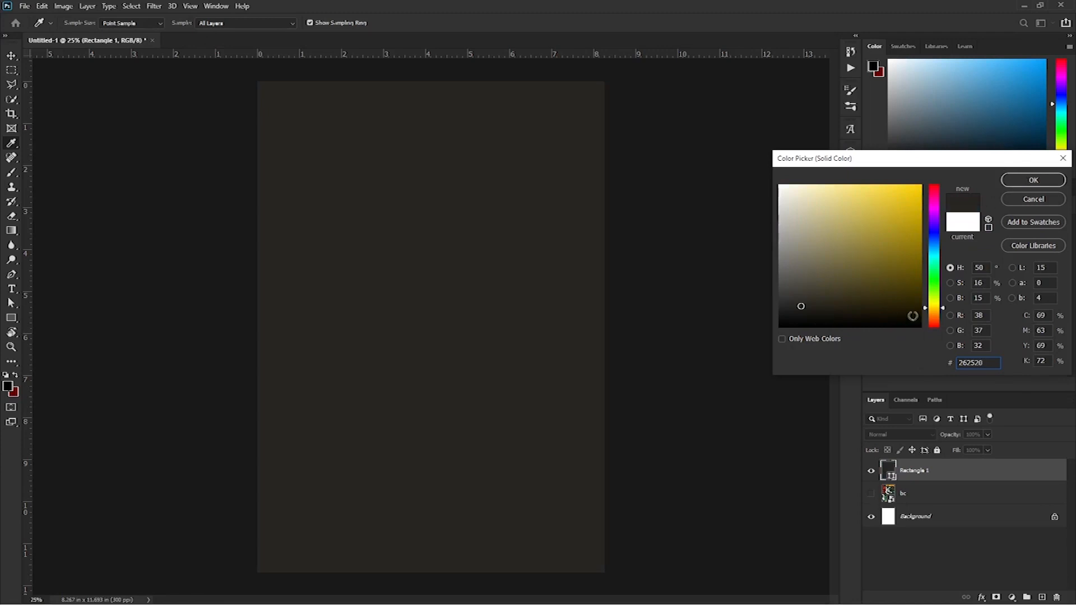
click(1022, 180)
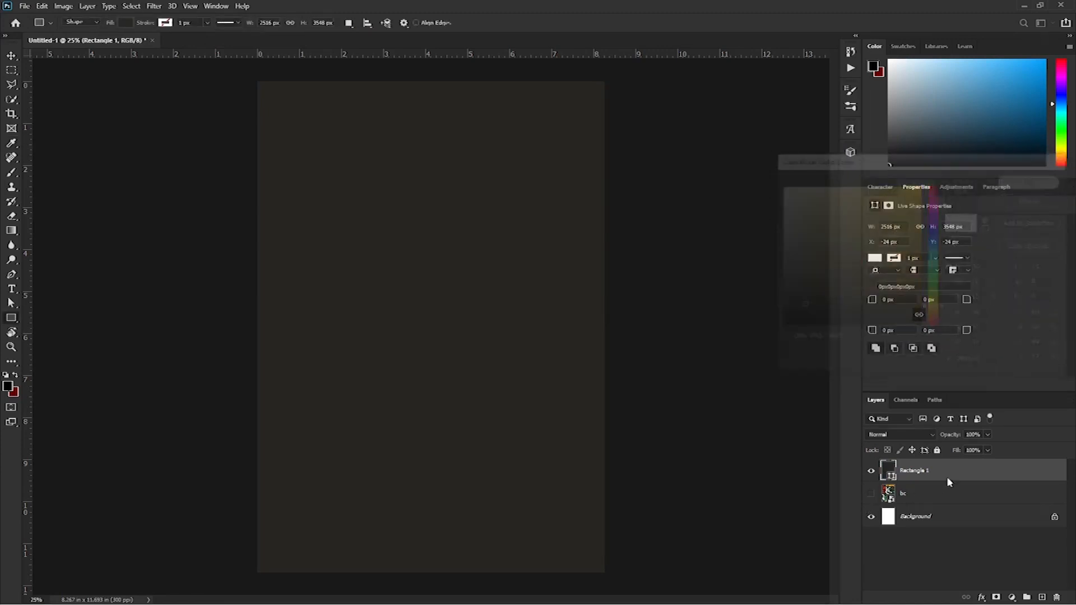
- Move the dark rectangle beneath the bc layer, show bc again and set its blend mode to Overlay
drag(951, 473, 956, 506)
click(871, 470)
click(922, 473)
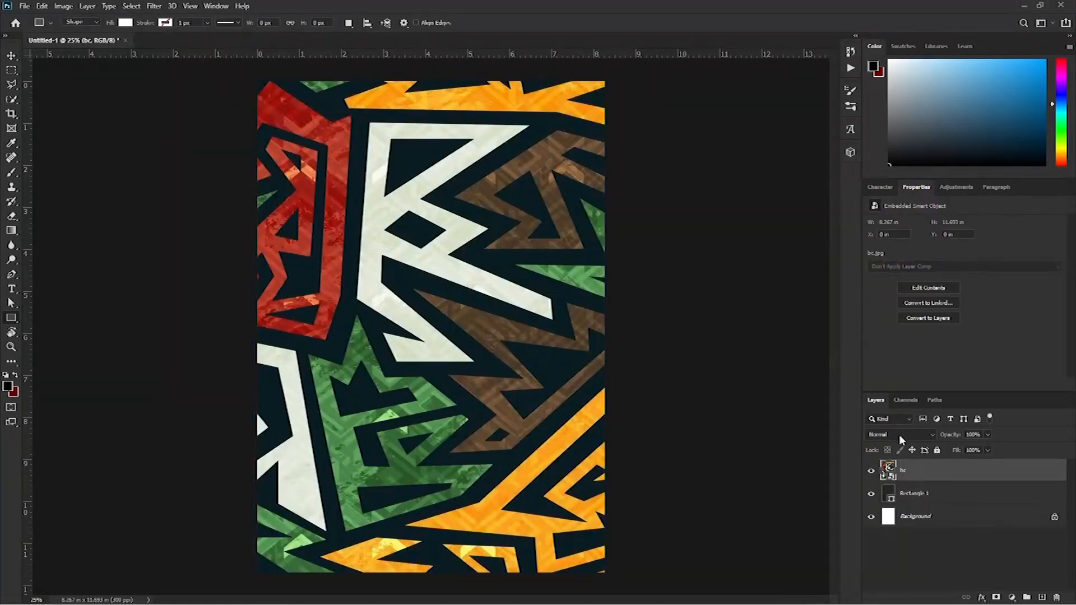
click(901, 437)
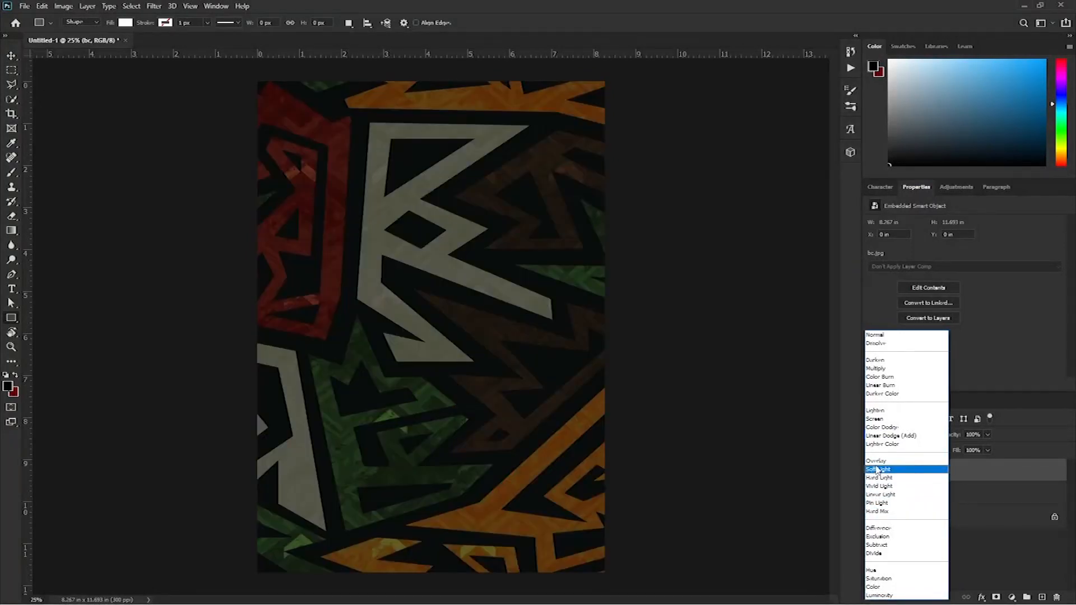
click(877, 461)
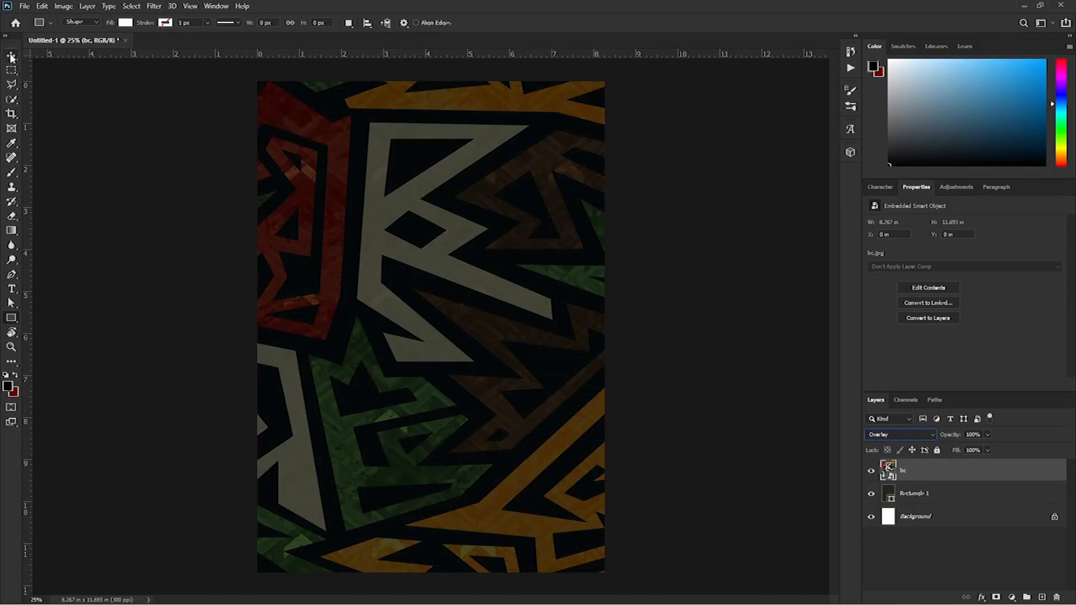
- Draw a second rectangle of about 2556 × 3576 px over the whole canvas, above the bc layer
click(12, 56)
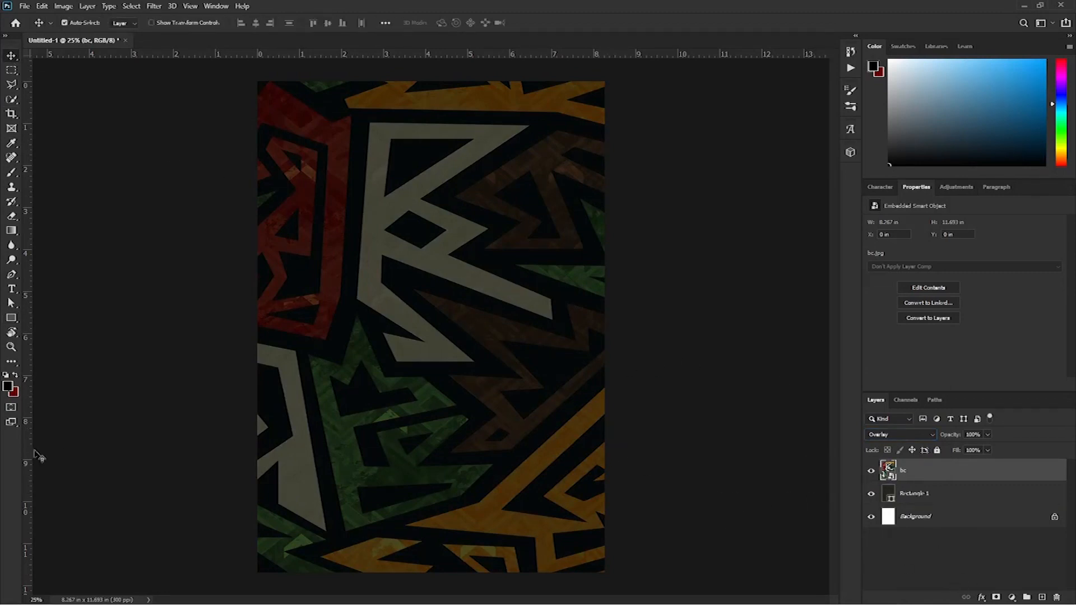
click(11, 318)
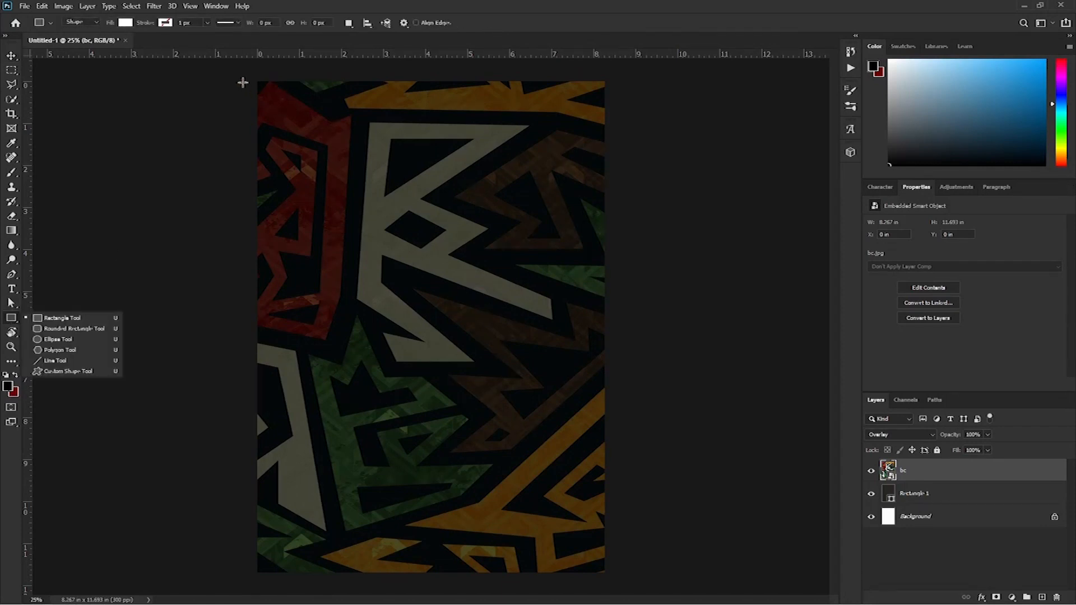
drag(251, 75, 609, 575)
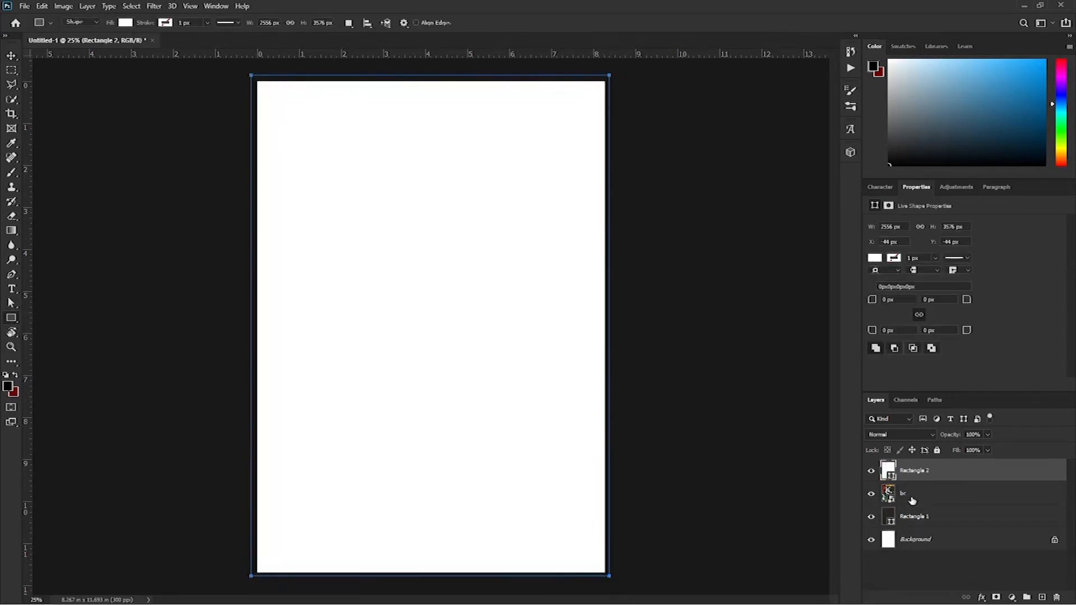
- Fill the second rectangle with black (000000) and reduce its layer opacity to 15%
double_click(891, 479)
drag(784, 312, 756, 329)
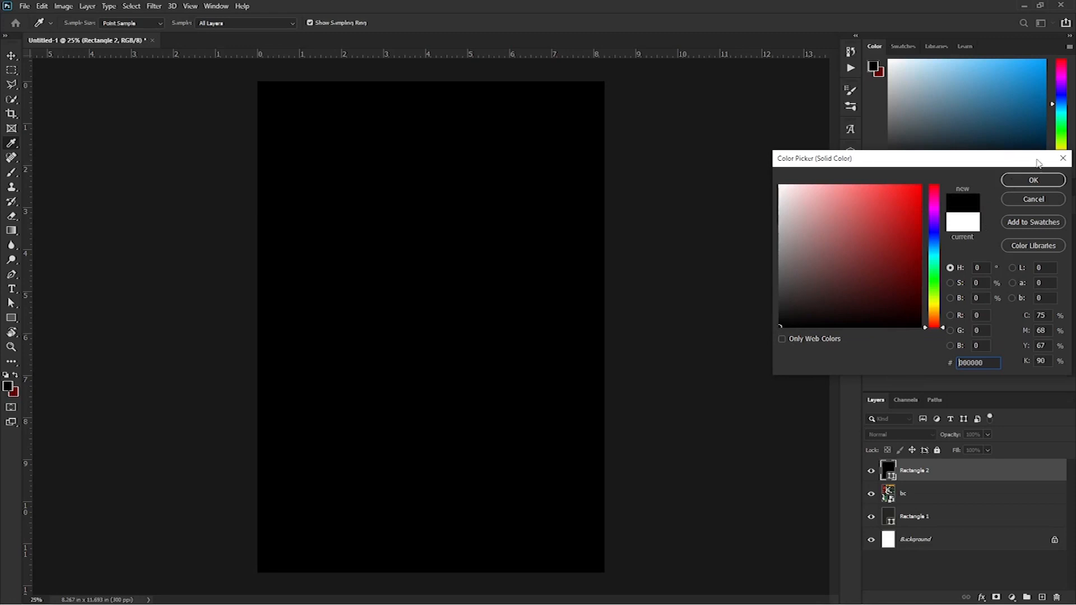
click(1013, 181)
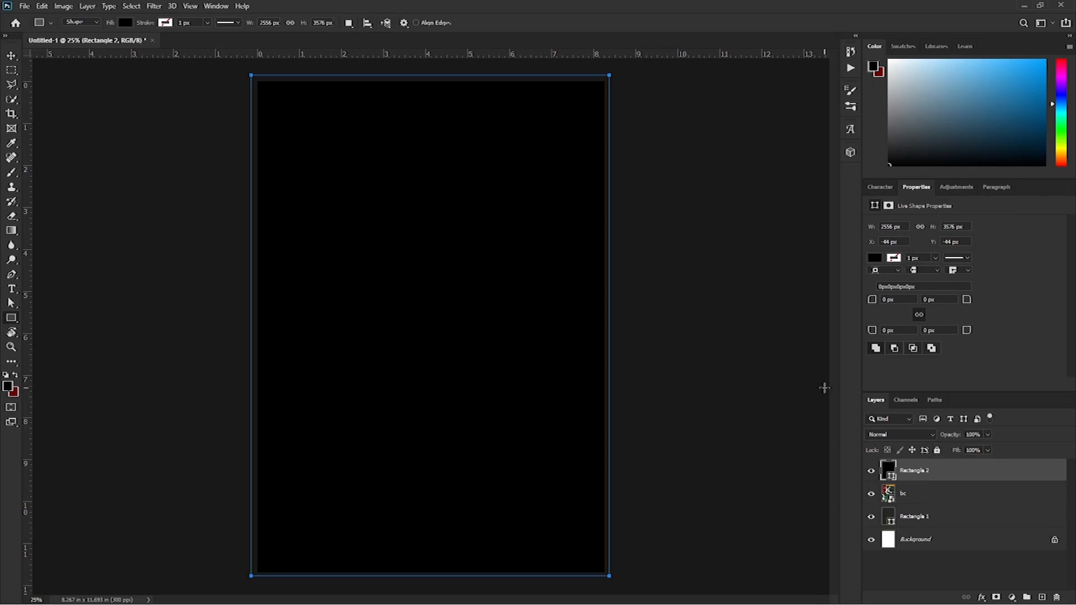
key(2)
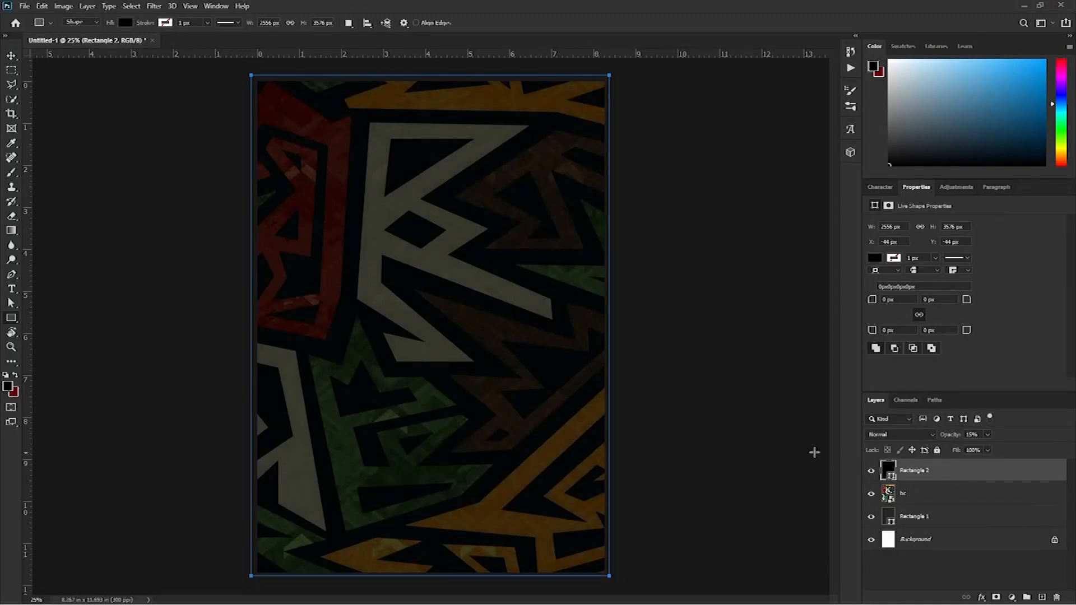
click(15, 56)
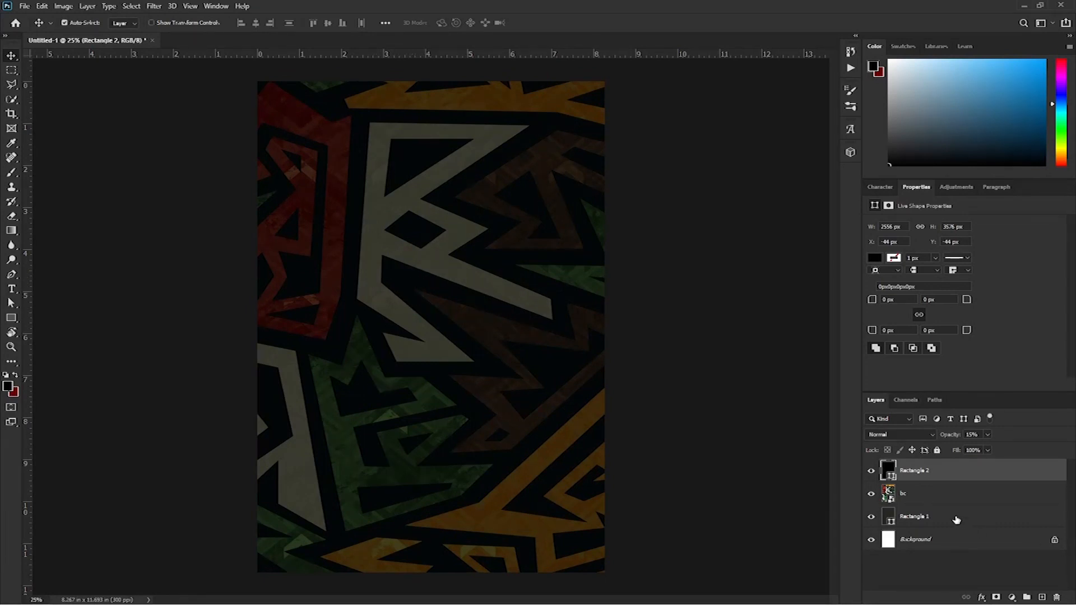
- Lock the Rectangle 2, bc and Rectangle 1 layers together
shift+click(959, 524)
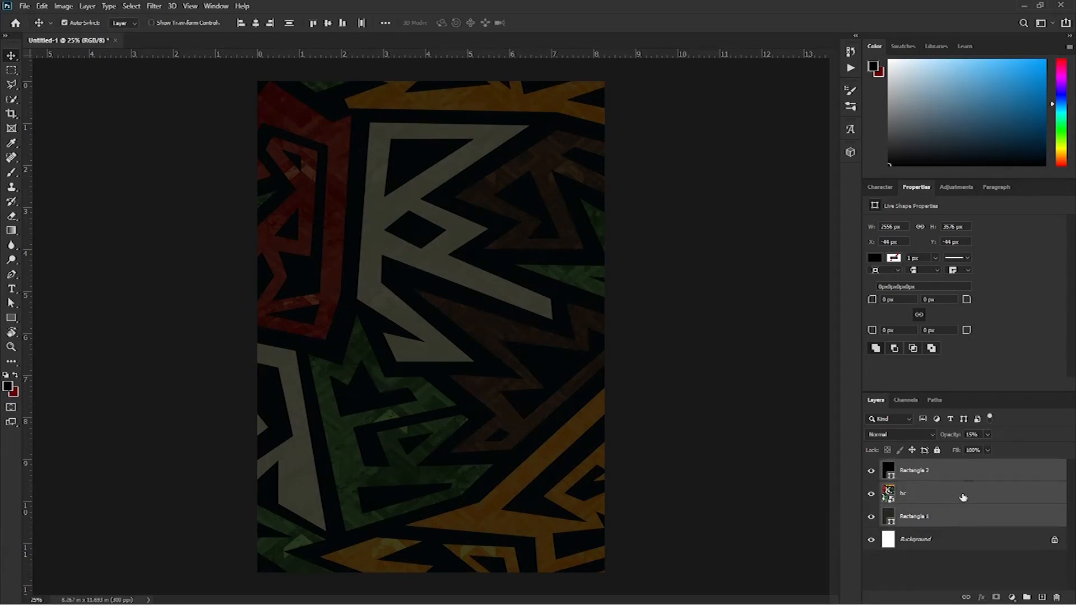
click(937, 450)
drag(354, 335, 502, 280)
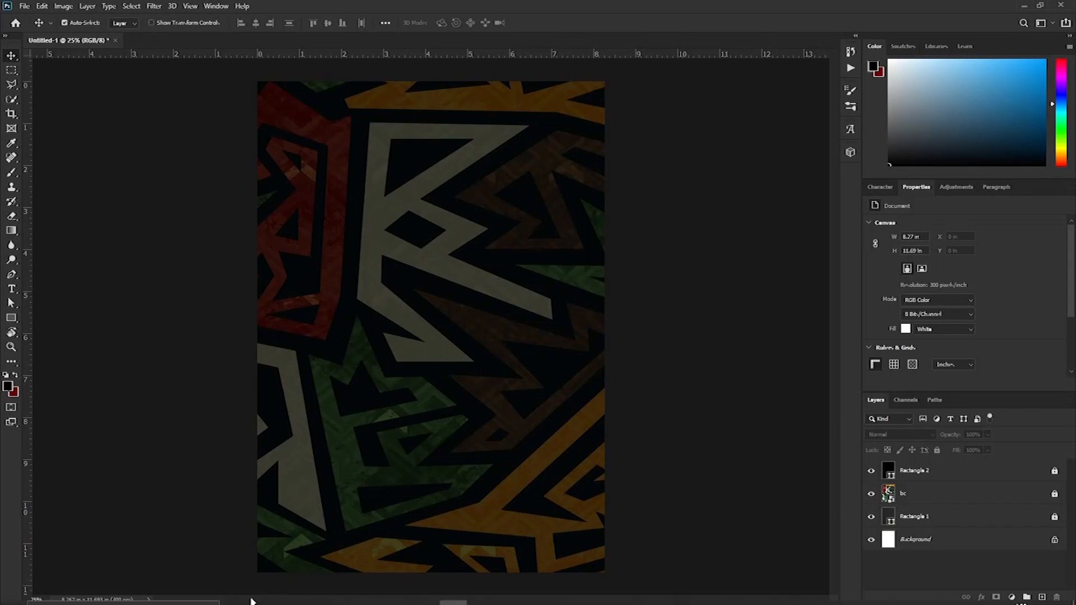
- Open the purple-background portrait pic.jpg from the december folder as a separate document
mouse_move(261, 601)
click(315, 594)
drag(248, 138, 535, 87)
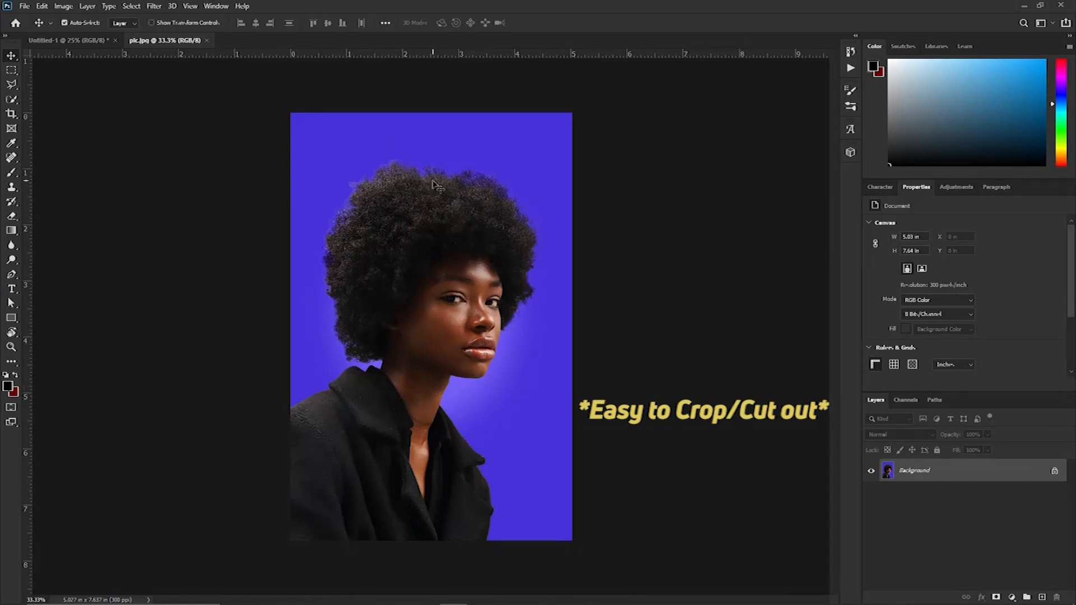
- Select the portrait's subject automatically, copy it to a new layer and hide the Background layer
click(134, 7)
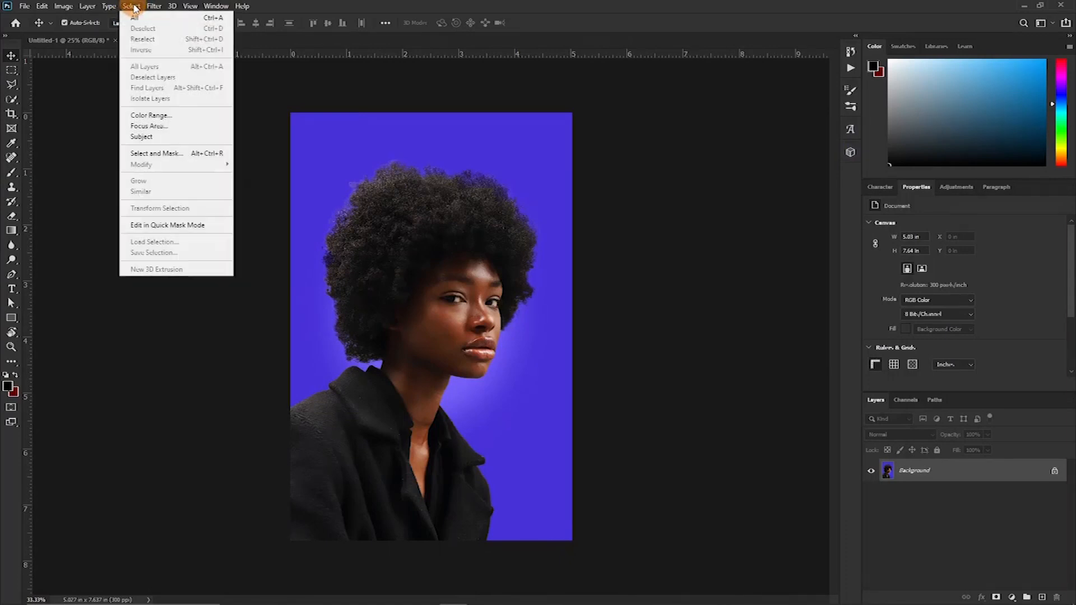
click(143, 136)
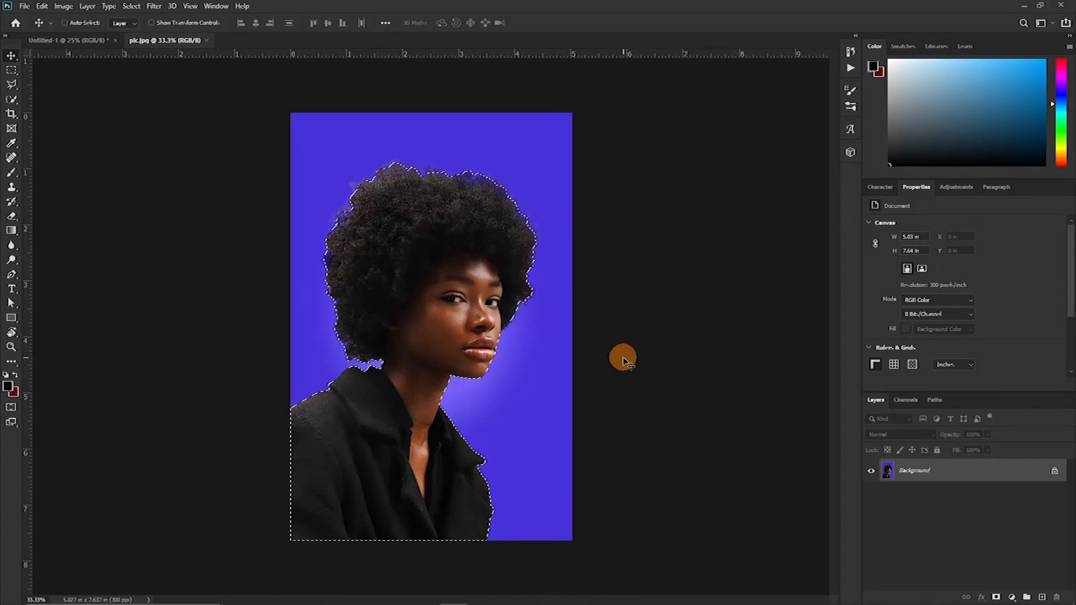
key(ctrl+j)
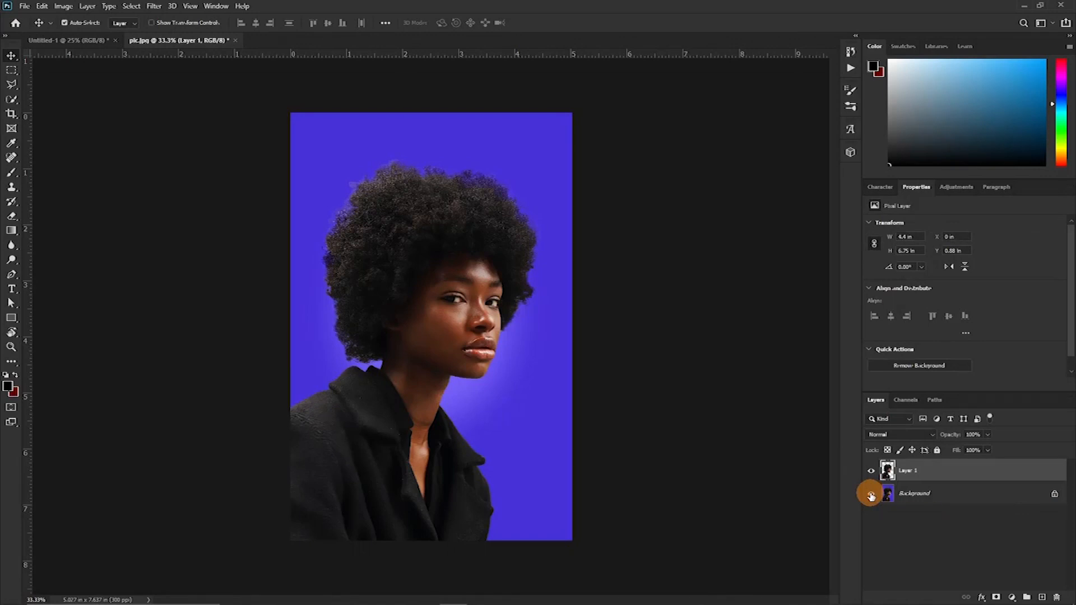
click(871, 496)
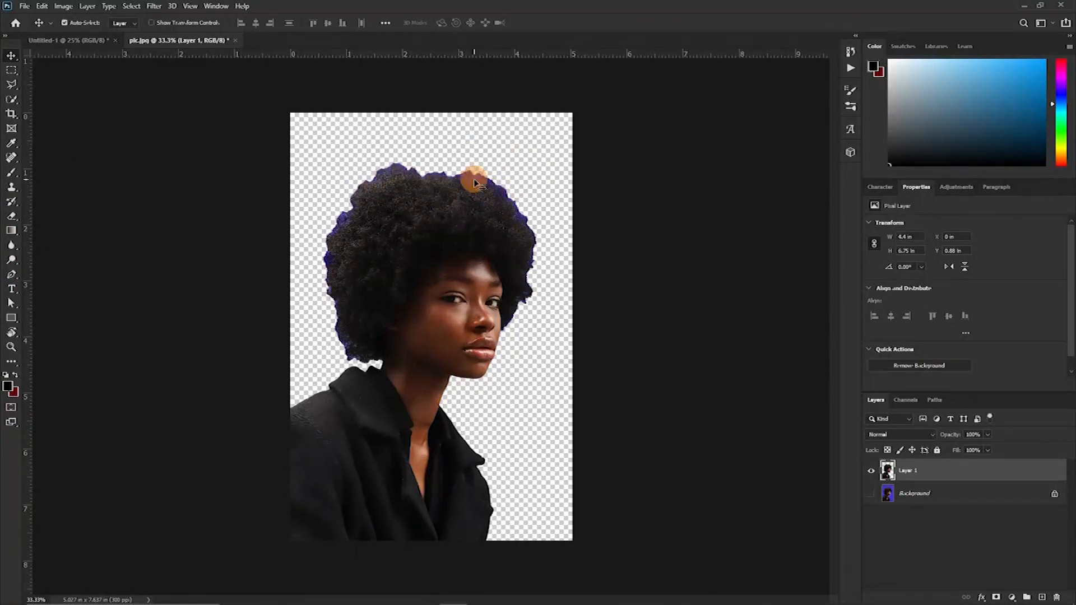
- Activate the Background Eraser tool and reduce its brush size to 150 px
click(13, 220)
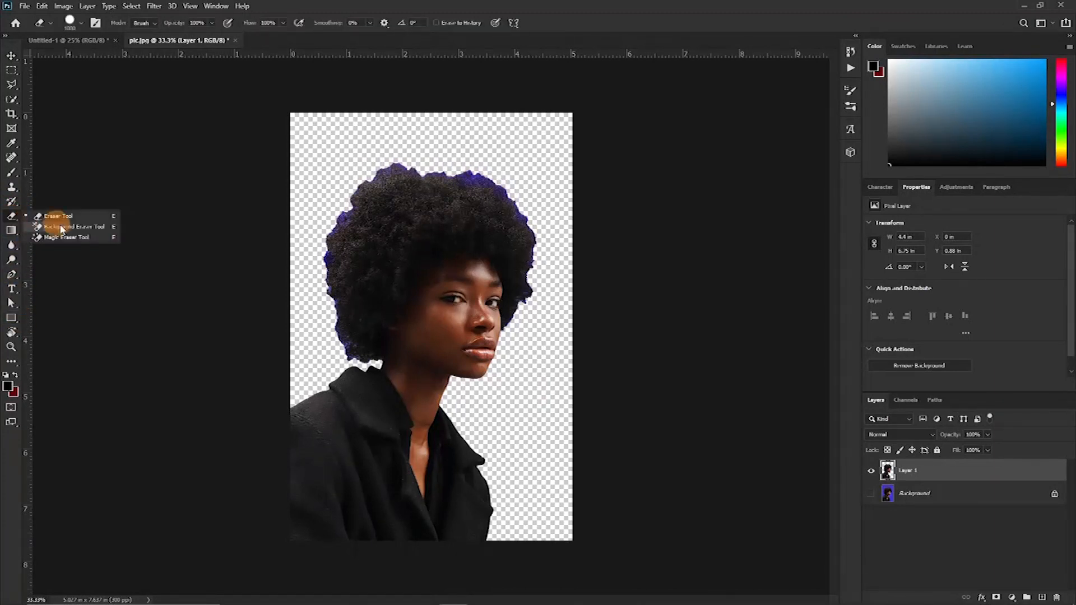
drag(44, 227, 69, 229)
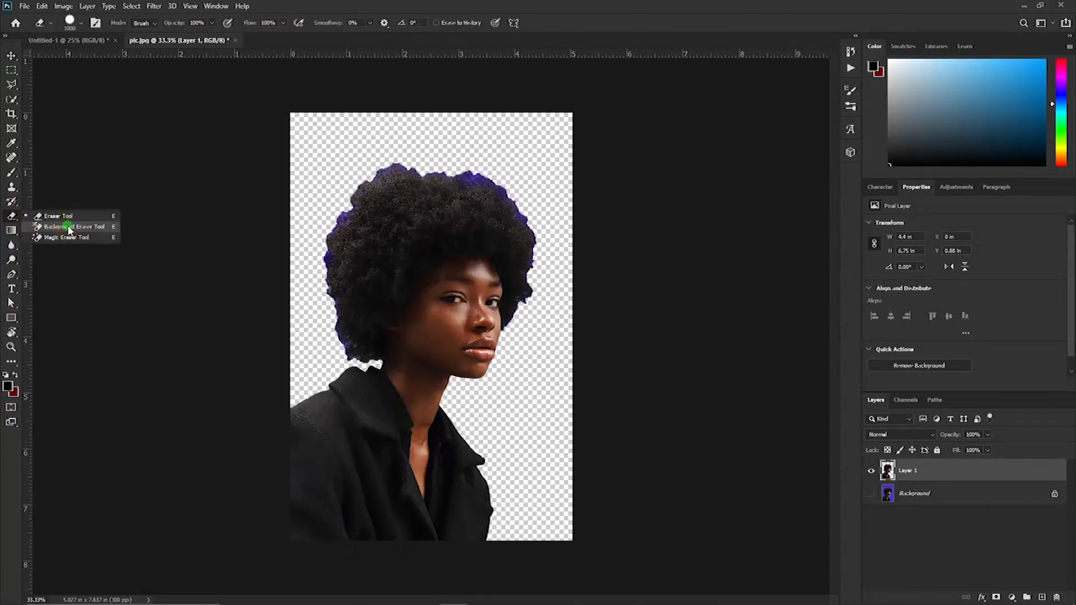
drag(70, 229, 69, 230)
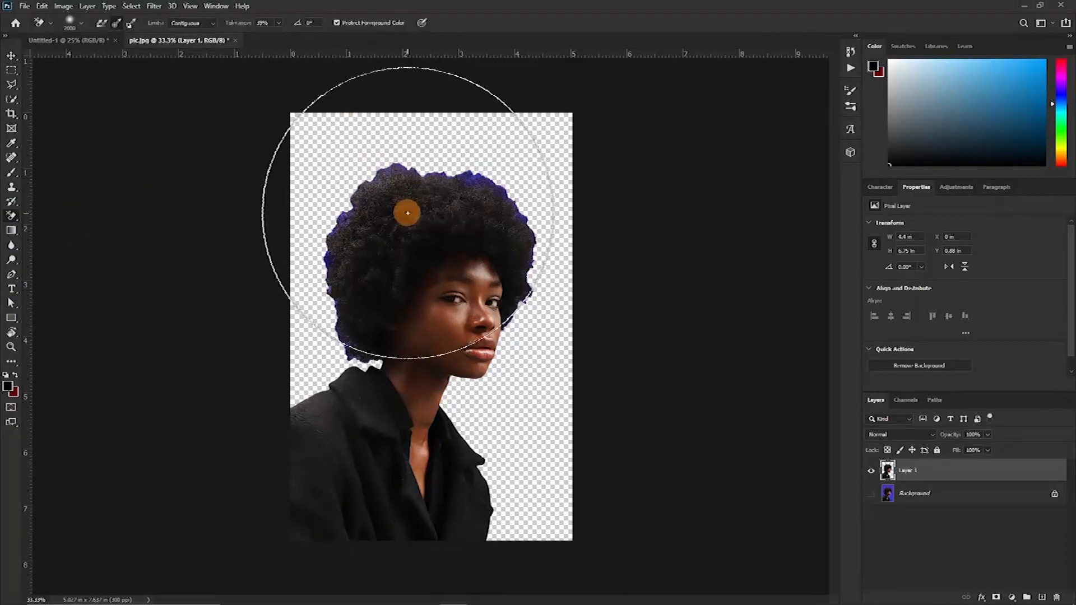
key(bracketleft)
key(bracketleft)
key(bracketleft)
key(bracketleft)
key(bracketleft)
key(bracketleft)
key(bracketleft)
key(bracketleft)
key(bracketleft)
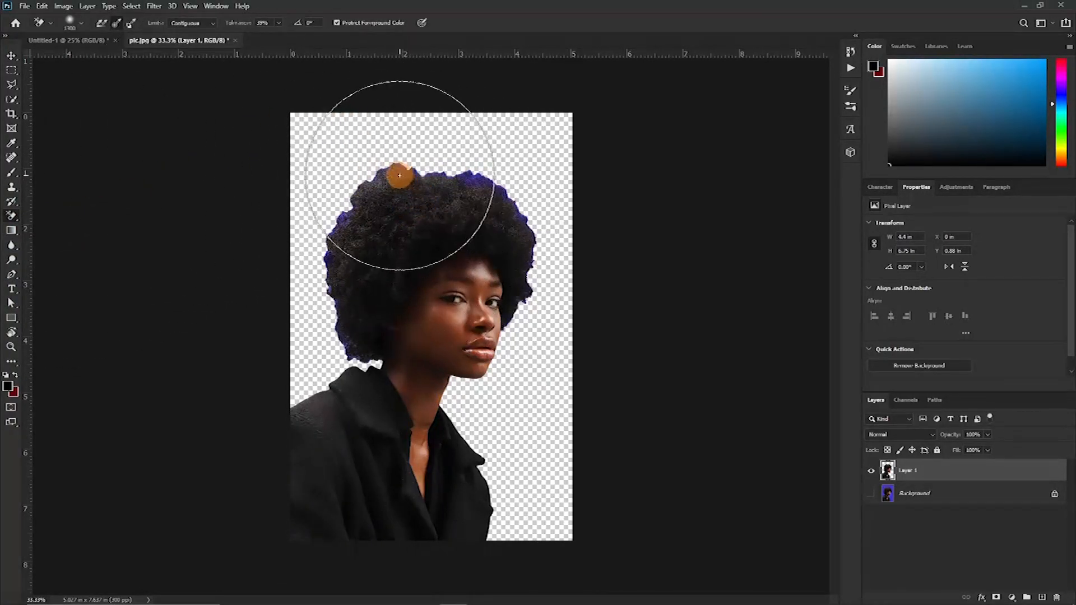
key(bracketleft)
key(bracketleft)
key(bracketleft)
key(bracketleft)
key(bracketleft)
key(bracketleft)
key(bracketleft)
key(bracketleft)
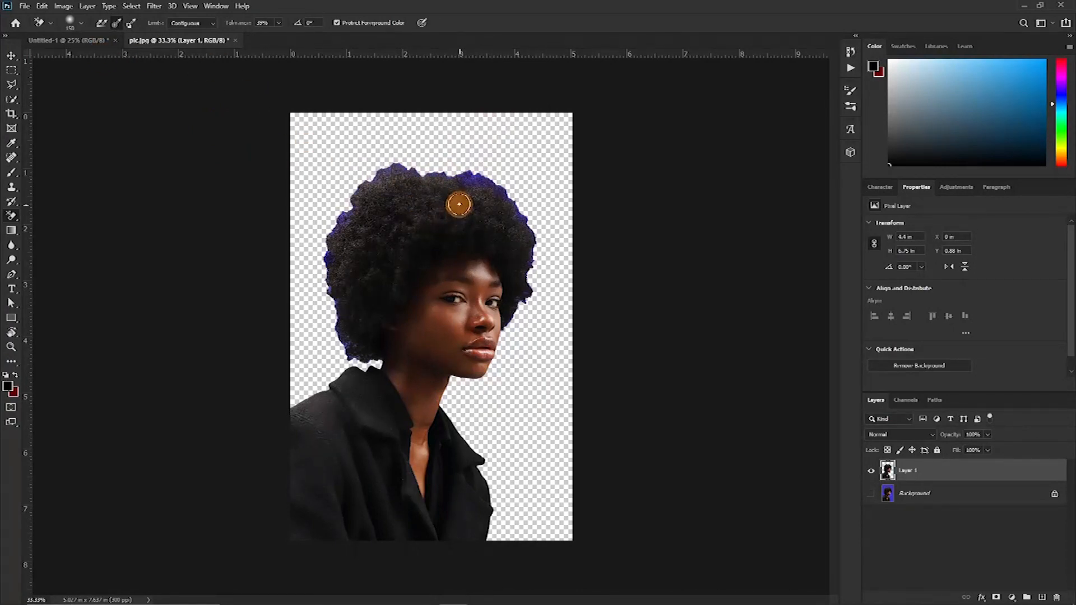
- Sample the purple fringe as the foreground colour and erase the fringe along the top edge of the hair
scroll(455, 202, up, 6)
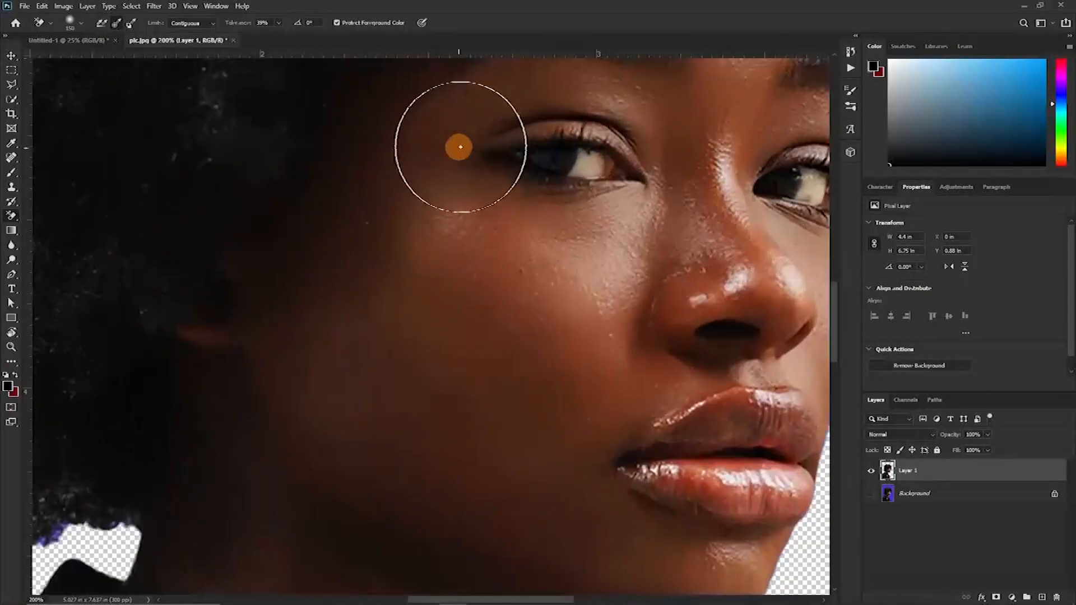
key(space)
drag(535, 113, 496, 392)
mouse_move(507, 191)
mouse_down()
mouse_move(480, 317)
mouse_move(441, 382)
mouse_move(442, 372)
mouse_up()
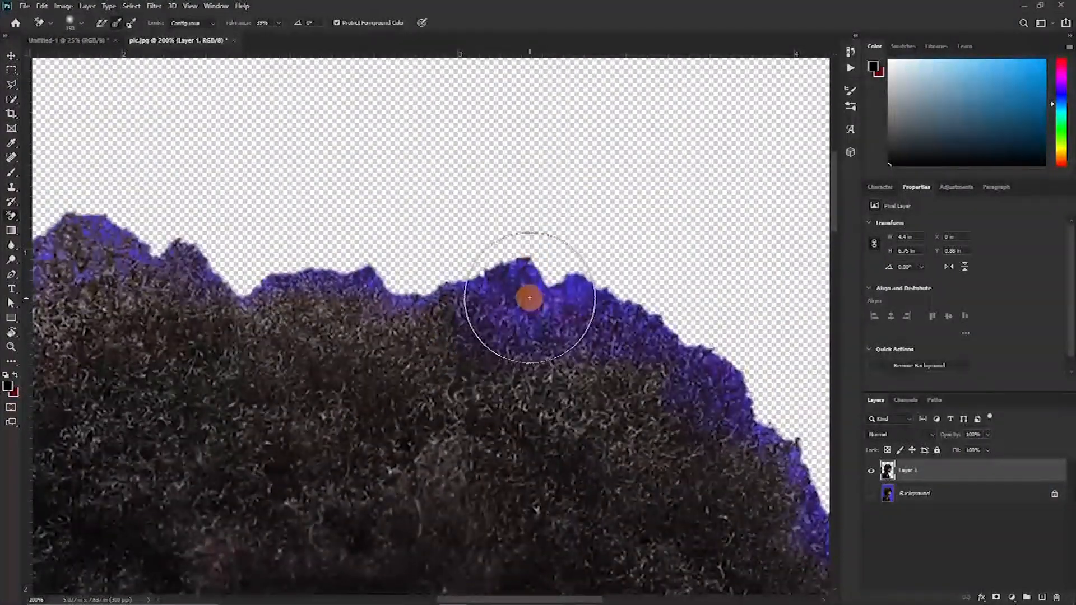
mouse_move(530, 295)
mouse_down()
mouse_move(523, 262)
mouse_move(511, 271)
mouse_move(664, 278)
mouse_move(549, 273)
mouse_move(577, 280)
mouse_up()
alt+click(571, 280)
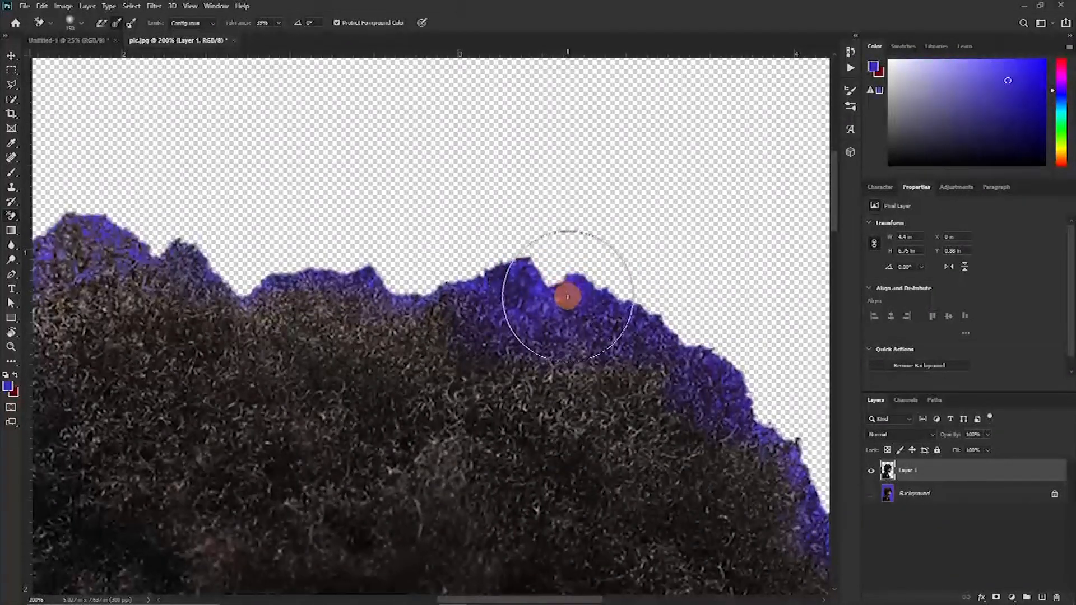
mouse_move(570, 282)
mouse_down()
mouse_move(546, 308)
mouse_move(464, 305)
mouse_move(584, 315)
mouse_move(109, 243)
mouse_move(138, 226)
mouse_move(243, 252)
mouse_move(212, 265)
mouse_move(246, 252)
mouse_move(505, 260)
mouse_move(549, 279)
mouse_move(534, 293)
mouse_move(164, 261)
mouse_move(89, 215)
mouse_move(282, 242)
mouse_move(305, 284)
mouse_move(298, 273)
mouse_move(537, 216)
mouse_up()
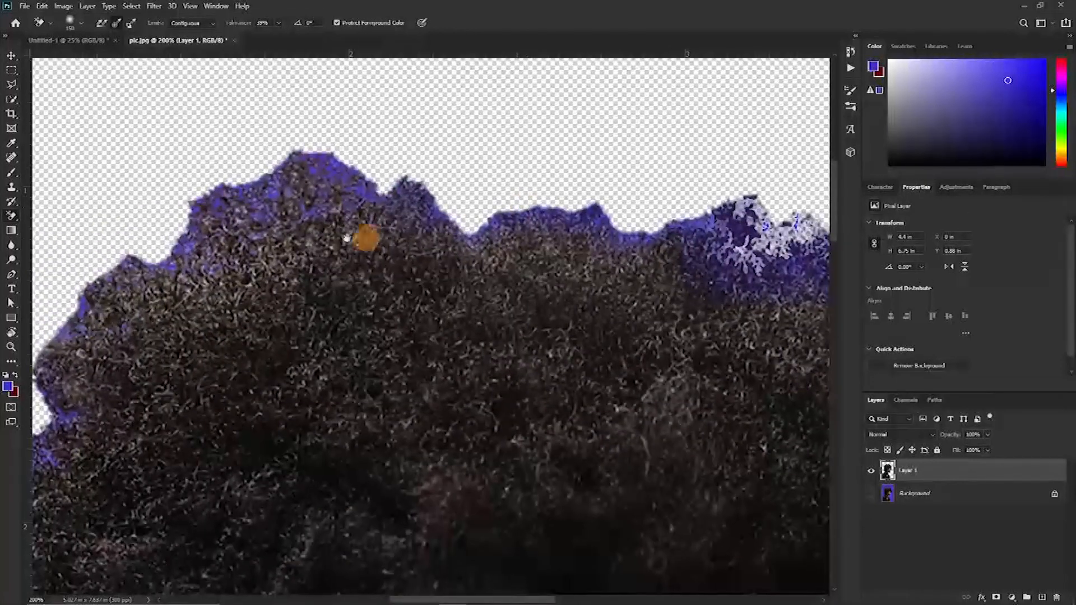
mouse_move(320, 152)
mouse_down()
mouse_move(136, 182)
mouse_move(318, 145)
mouse_move(278, 159)
mouse_move(348, 152)
mouse_move(316, 161)
mouse_move(309, 211)
mouse_move(255, 180)
mouse_move(491, 144)
mouse_move(478, 181)
mouse_move(394, 228)
mouse_move(399, 205)
mouse_move(375, 208)
mouse_move(493, 217)
mouse_move(631, 200)
mouse_move(721, 220)
mouse_move(797, 263)
mouse_move(774, 273)
mouse_move(719, 257)
mouse_move(741, 220)
mouse_move(765, 227)
mouse_up()
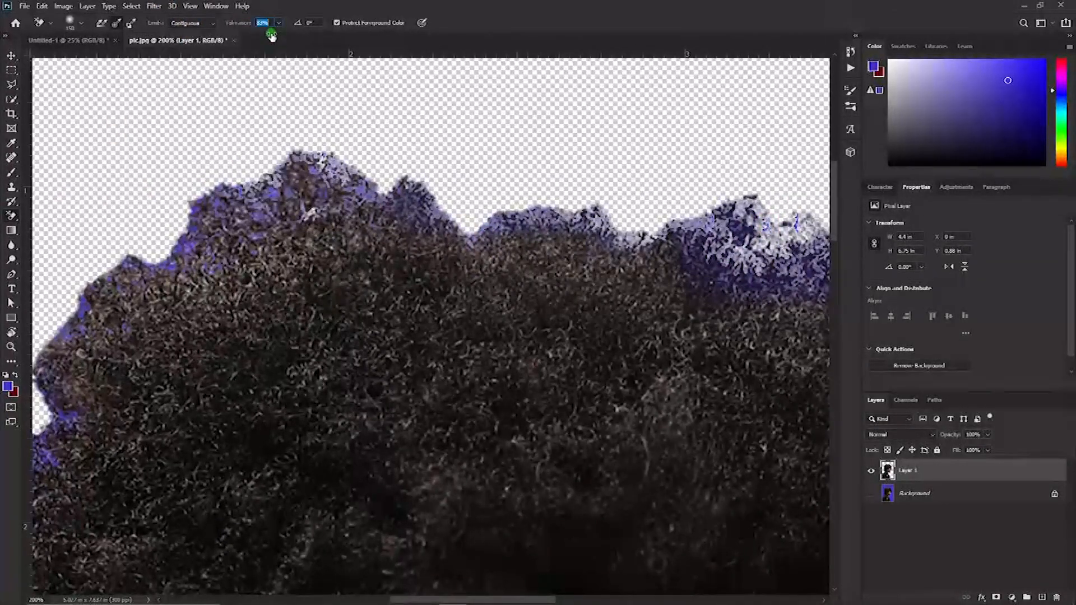
- Undo the high-tolerance erasing stroke, set the tolerance to 34% and erase the fringe on the hair's upper edge again
mouse_move(197, 216)
mouse_down()
mouse_move(261, 176)
mouse_move(403, 140)
mouse_move(589, 176)
mouse_move(348, 194)
mouse_move(503, 210)
mouse_move(629, 198)
mouse_move(711, 237)
mouse_move(723, 271)
mouse_move(465, 311)
mouse_move(551, 327)
mouse_move(320, 317)
mouse_move(208, 290)
mouse_move(241, 198)
mouse_move(447, 211)
mouse_up()
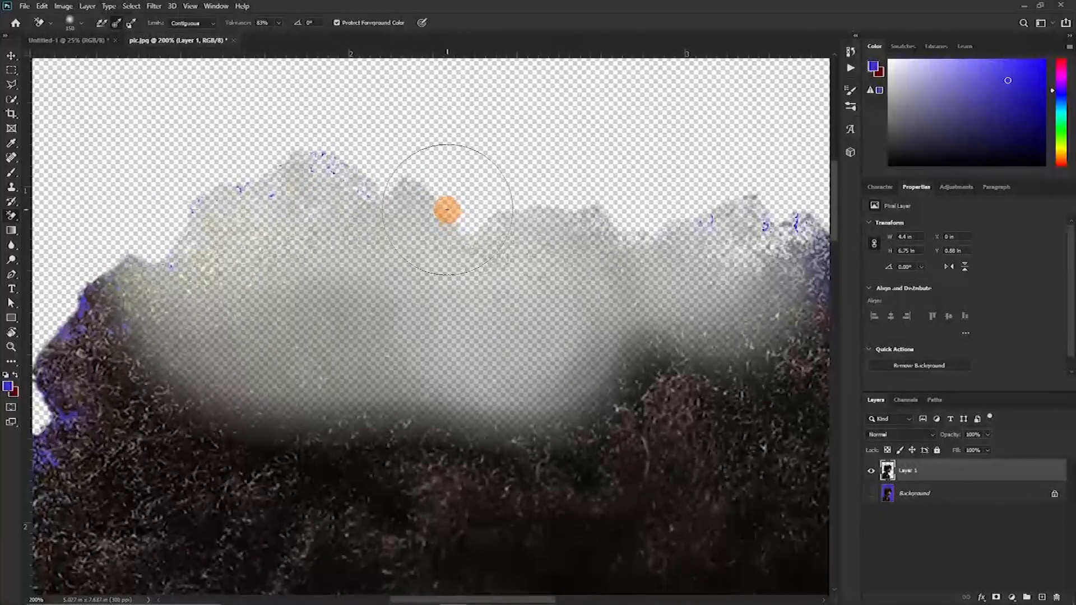
key(ctrl+z)
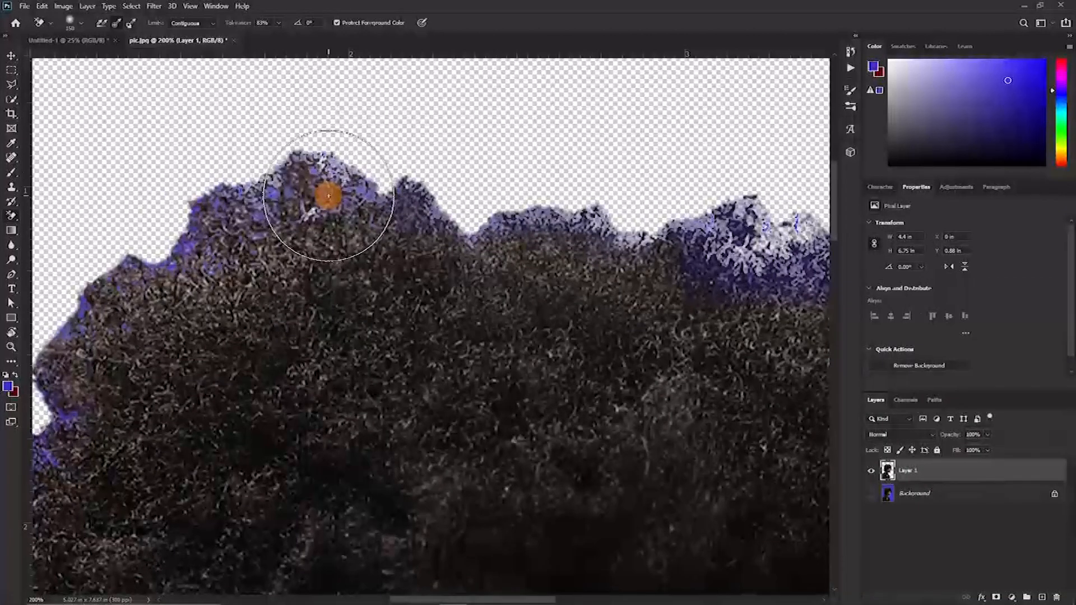
drag(246, 24, 223, 24)
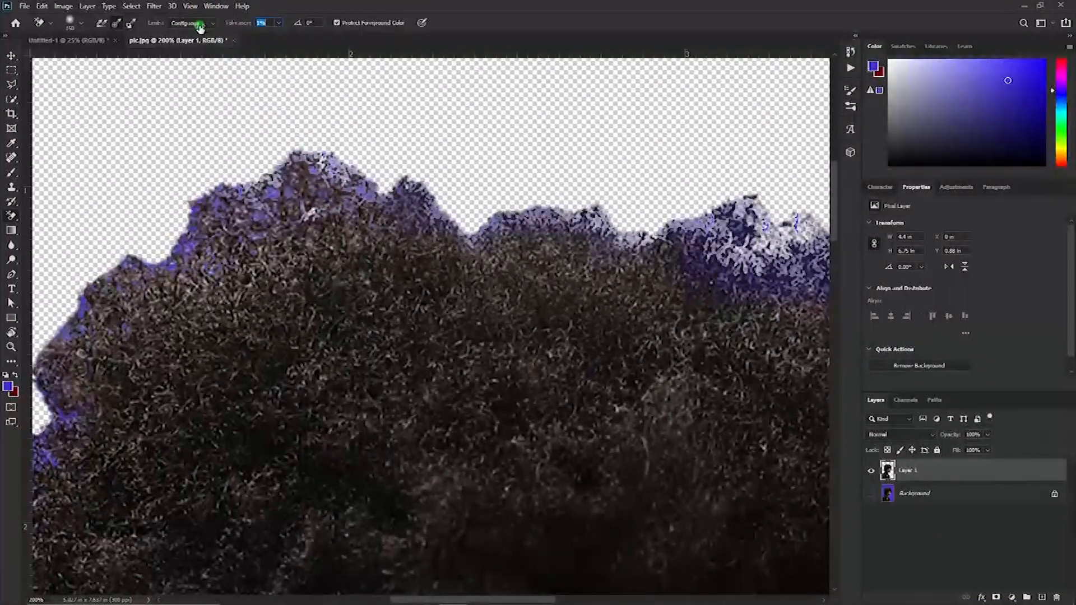
mouse_move(224, 125)
mouse_down()
mouse_move(211, 228)
mouse_move(196, 211)
mouse_move(240, 212)
mouse_move(156, 240)
mouse_move(223, 234)
mouse_move(355, 178)
mouse_move(349, 199)
mouse_move(301, 179)
mouse_move(185, 205)
mouse_move(377, 174)
mouse_move(523, 282)
mouse_up()
key(ctrl+minus)
key(ctrl+minus)
key(ctrl+minus)
key(ctrl+minus)
key(ctrl+minus)
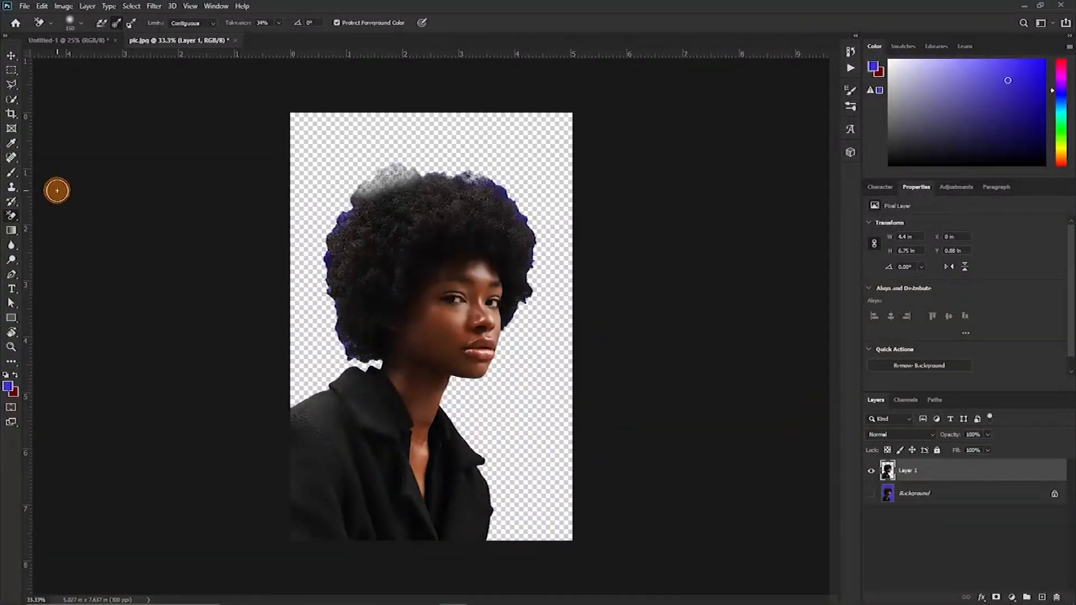
- Place the cutout portrait pic.png from the december folder above Layer 1, hide Layer 1 and check the hair edges
key(v)
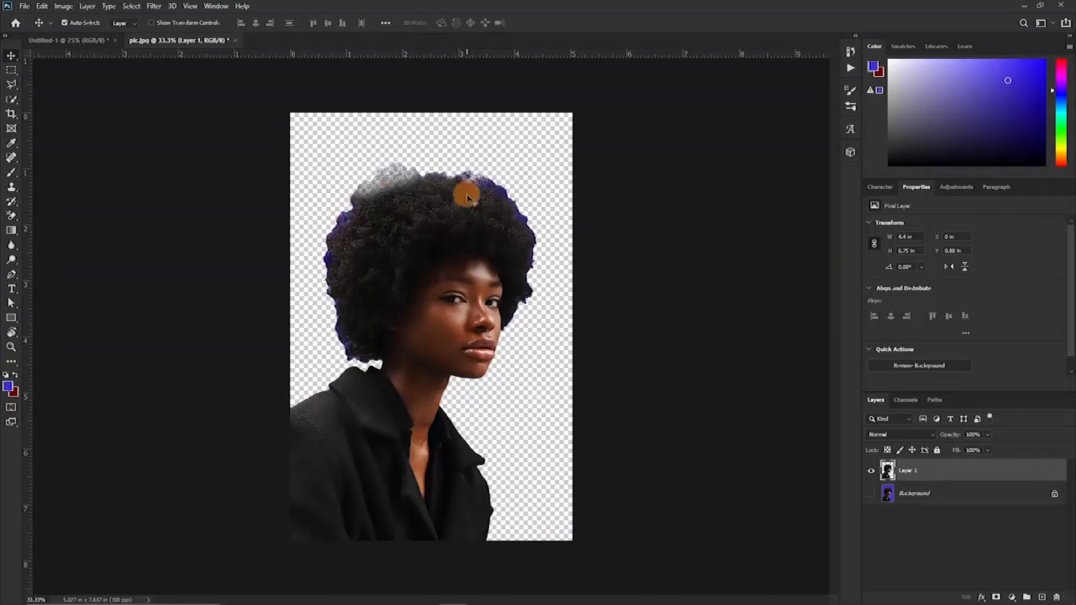
mouse_move(283, 600)
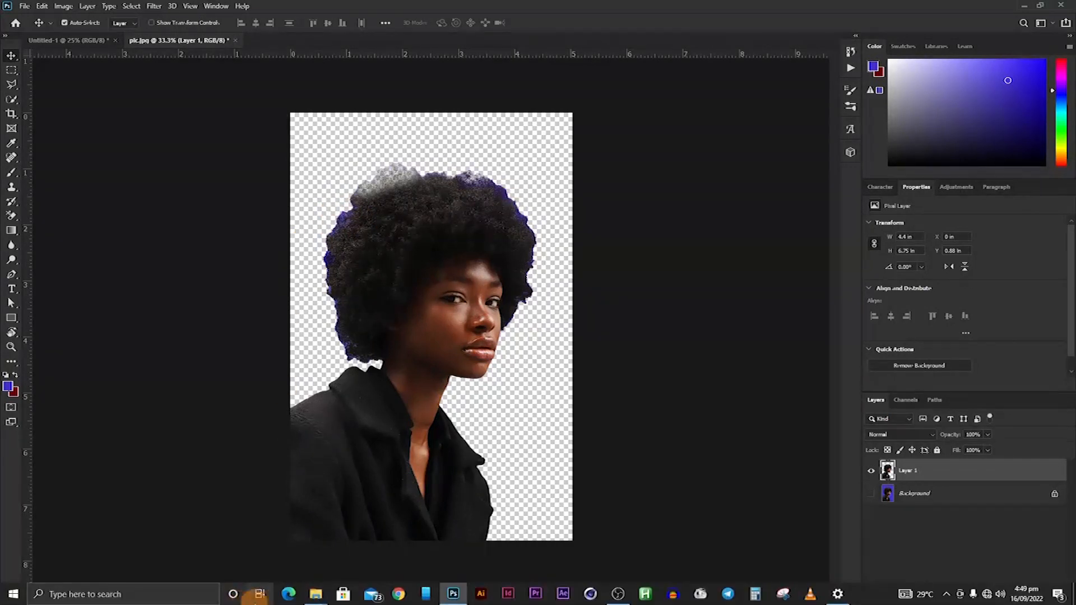
mouse_move(317, 599)
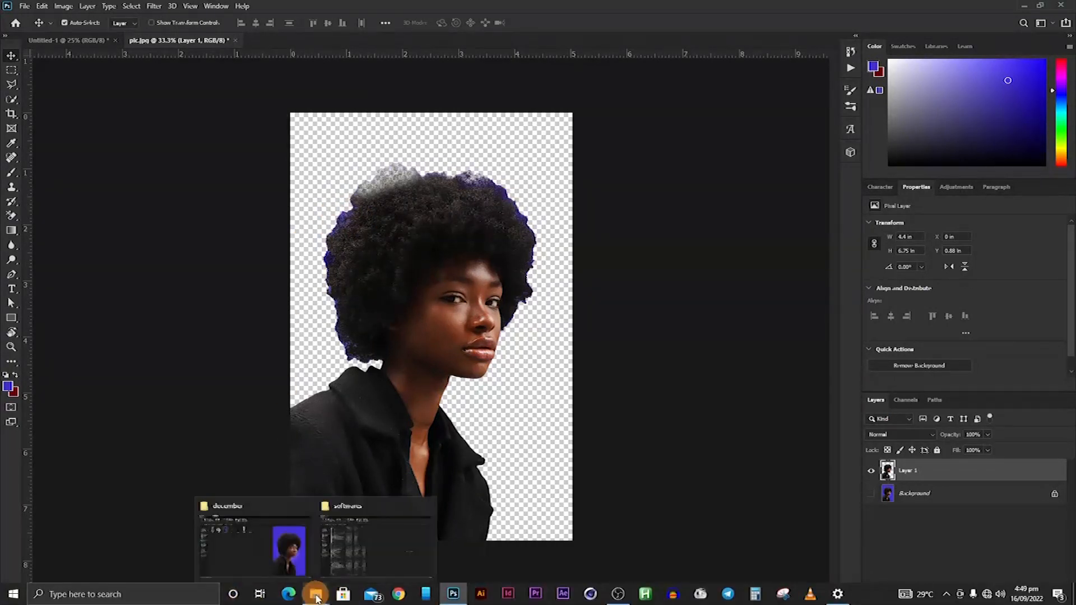
click(236, 540)
click(308, 147)
drag(308, 147, 430, 410)
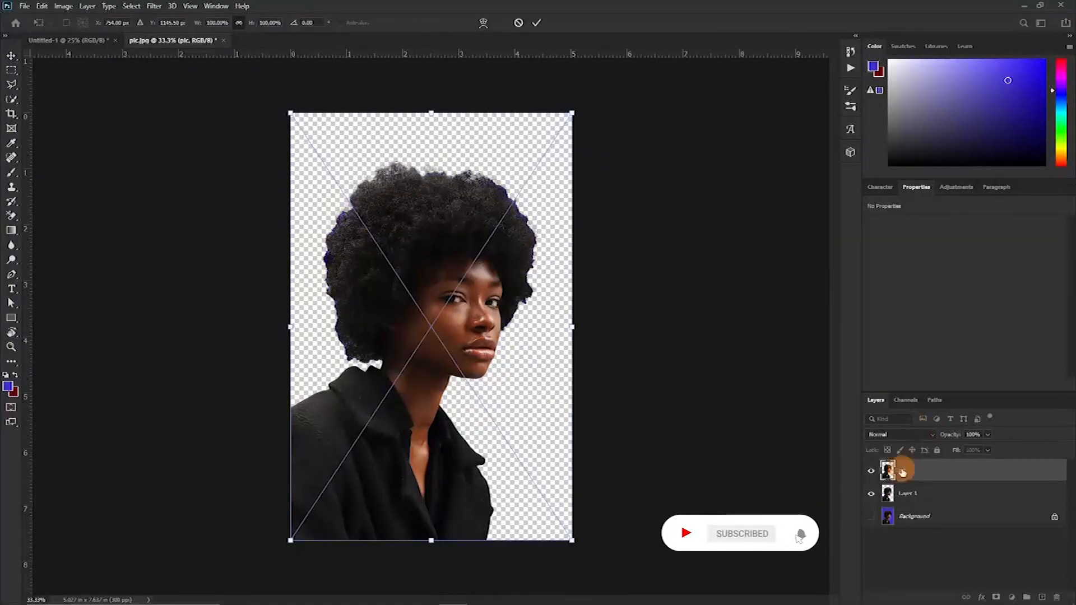
key(Return)
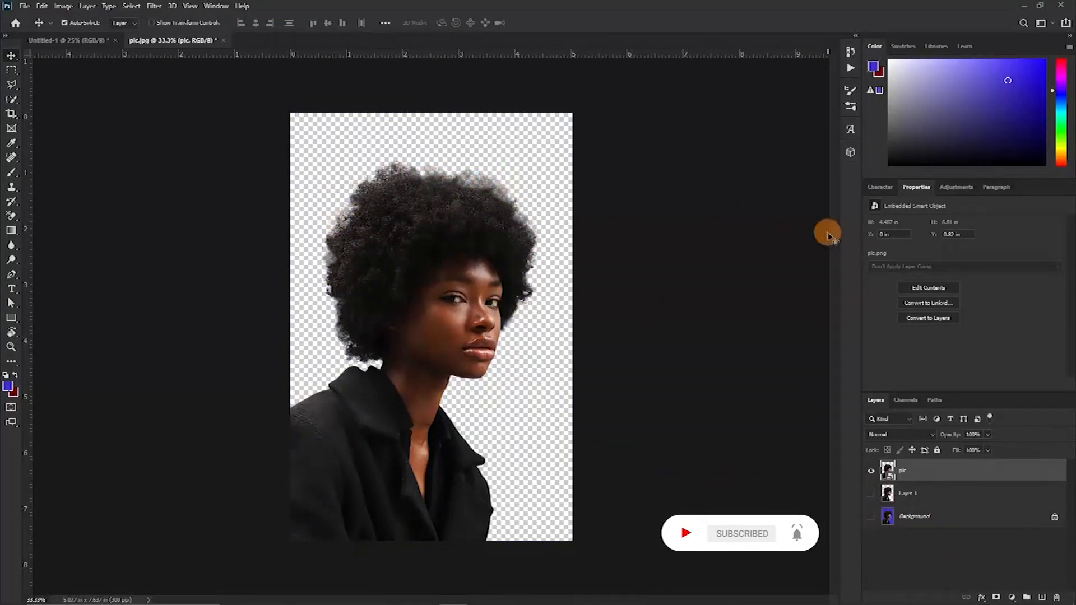
key(ctrl+plus)
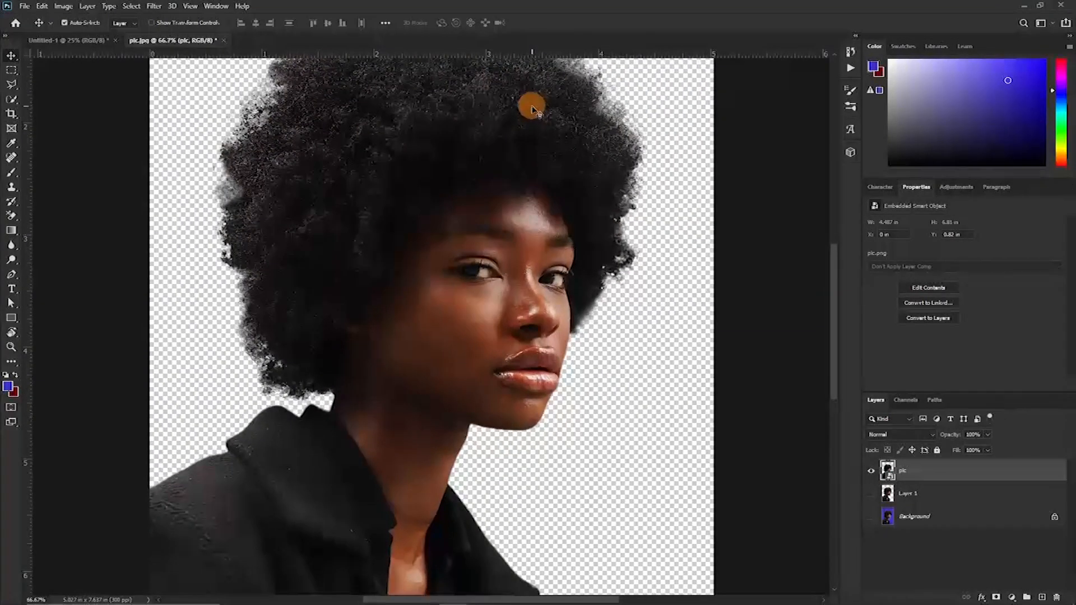
key(ctrl+plus)
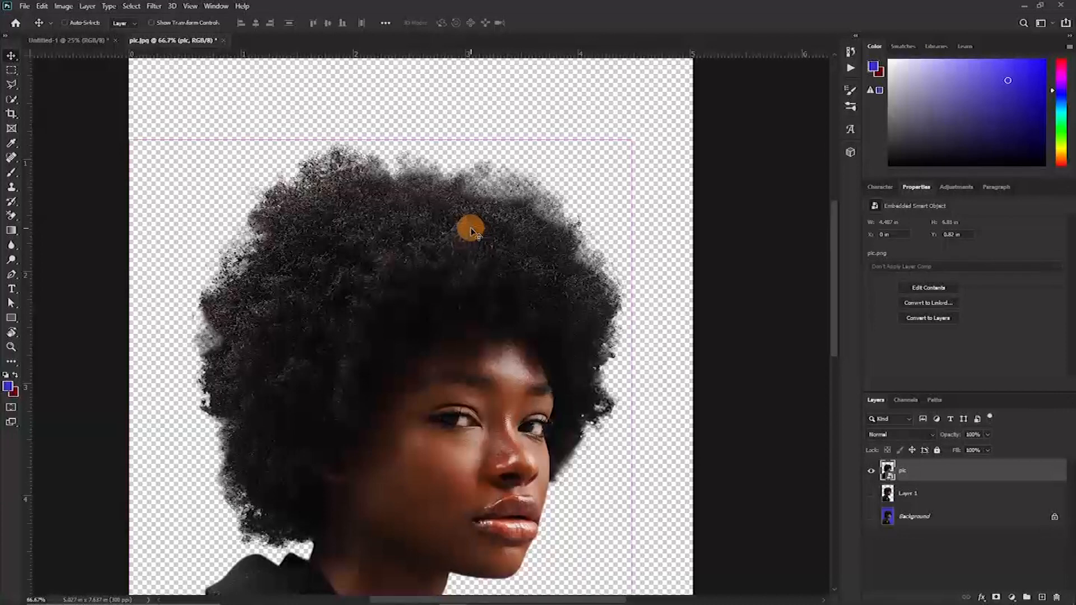
key(ctrl+minus)
key(ctrl+minus)
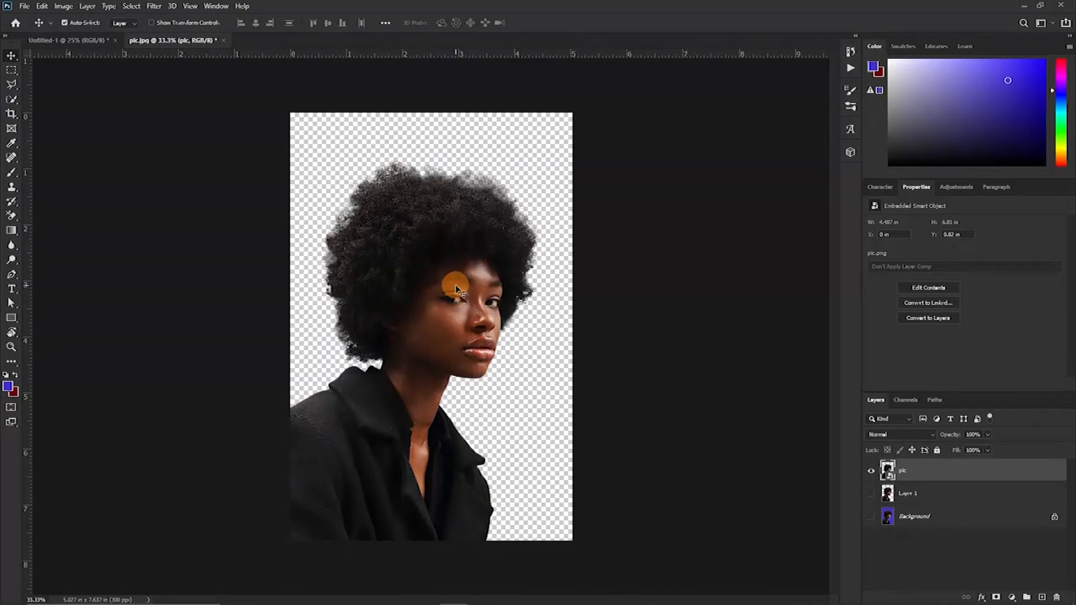
- Apply a Black & White adjustment to the placed portrait with Reds at 25% and Yellows at 32%
click(62, 7)
mouse_move(72, 37)
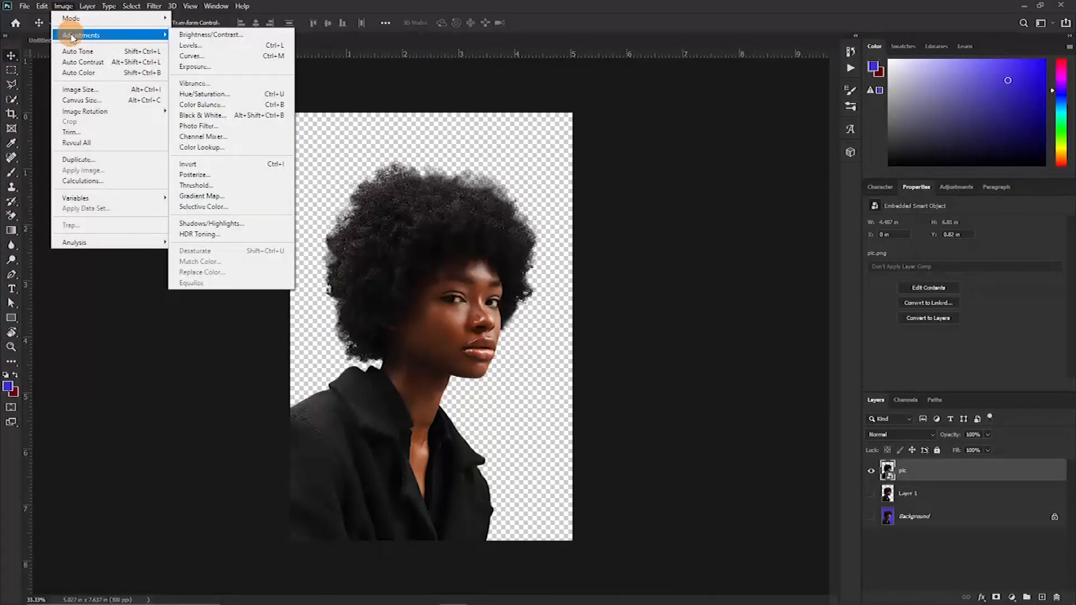
click(203, 115)
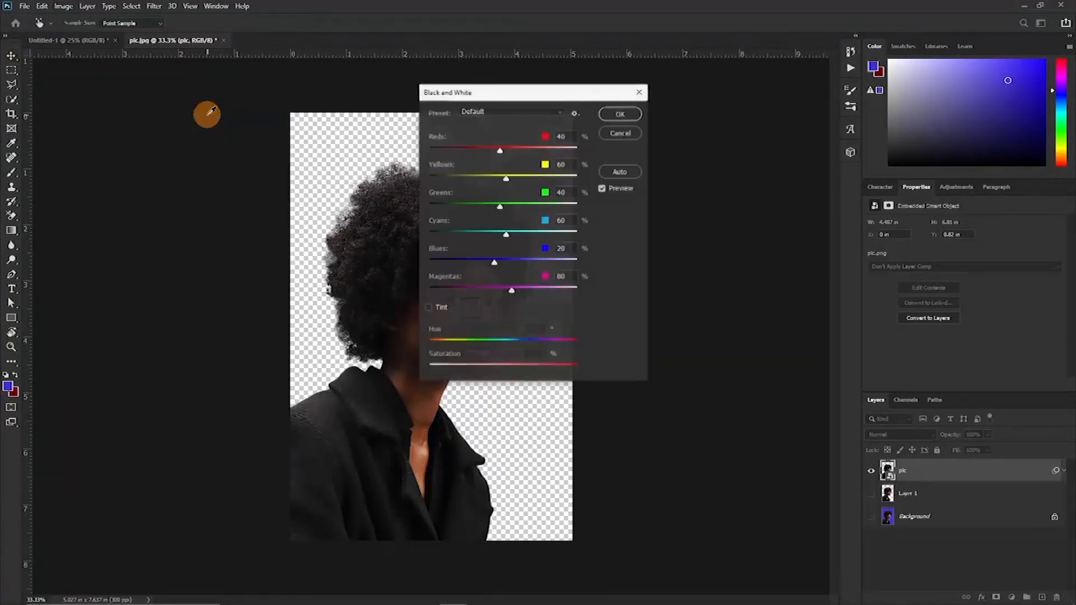
drag(504, 89, 723, 84)
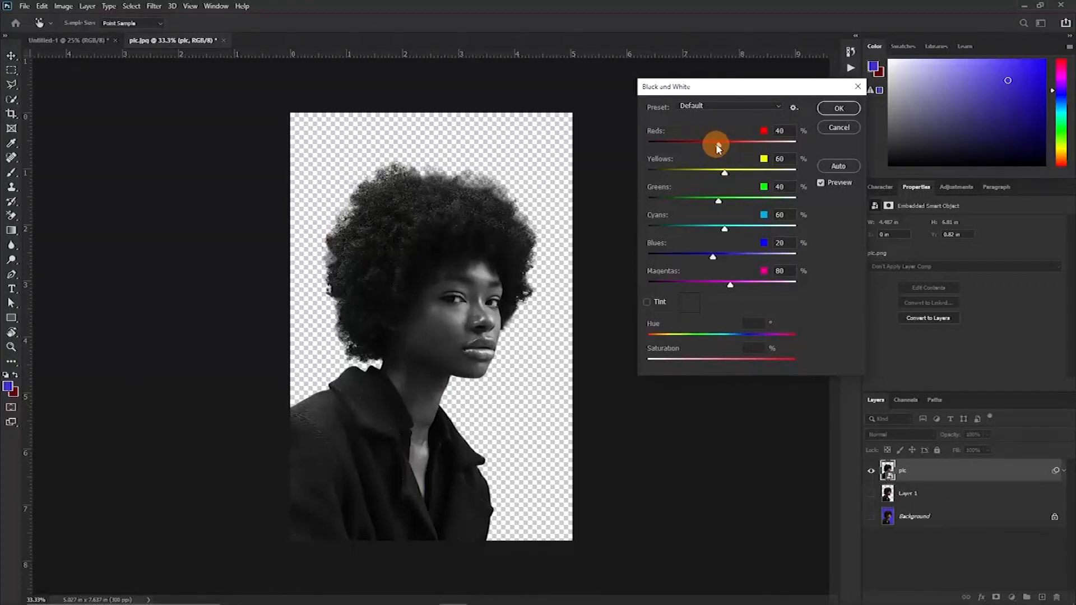
drag(684, 148, 676, 150)
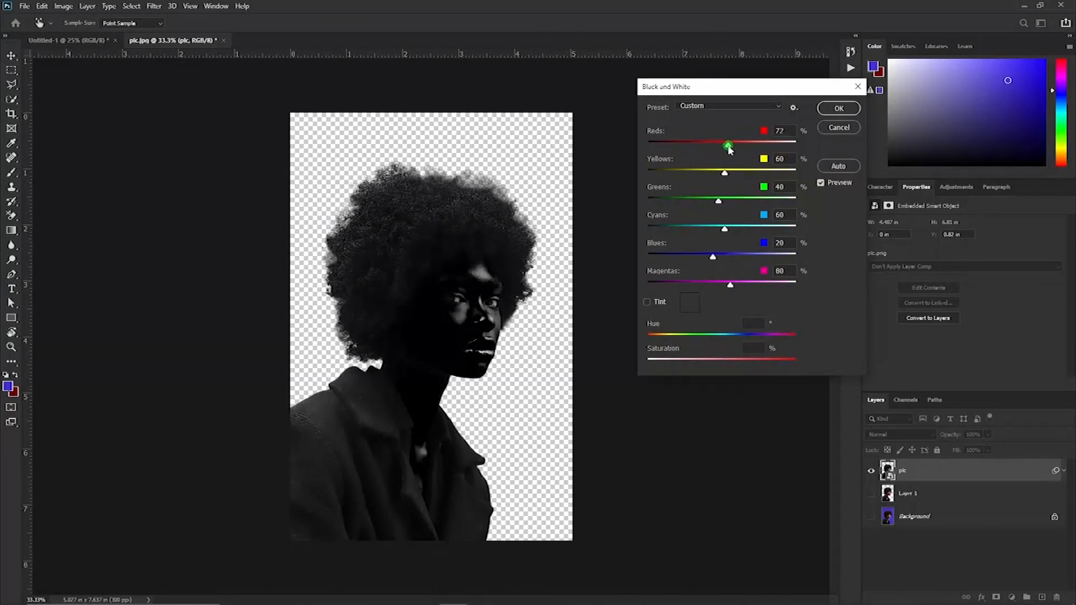
drag(727, 149, 726, 148)
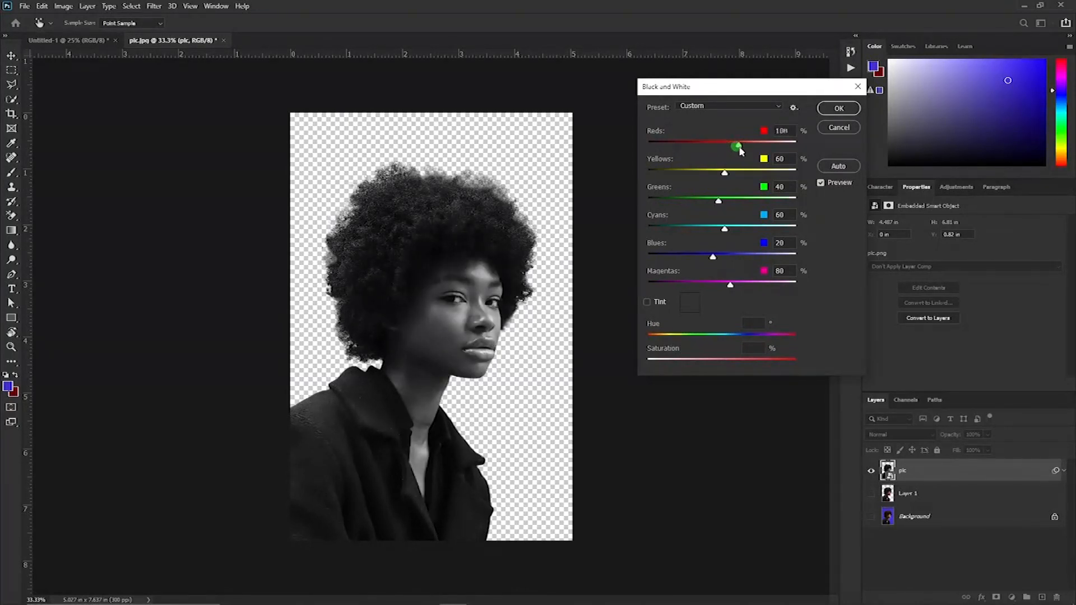
drag(790, 145, 791, 145)
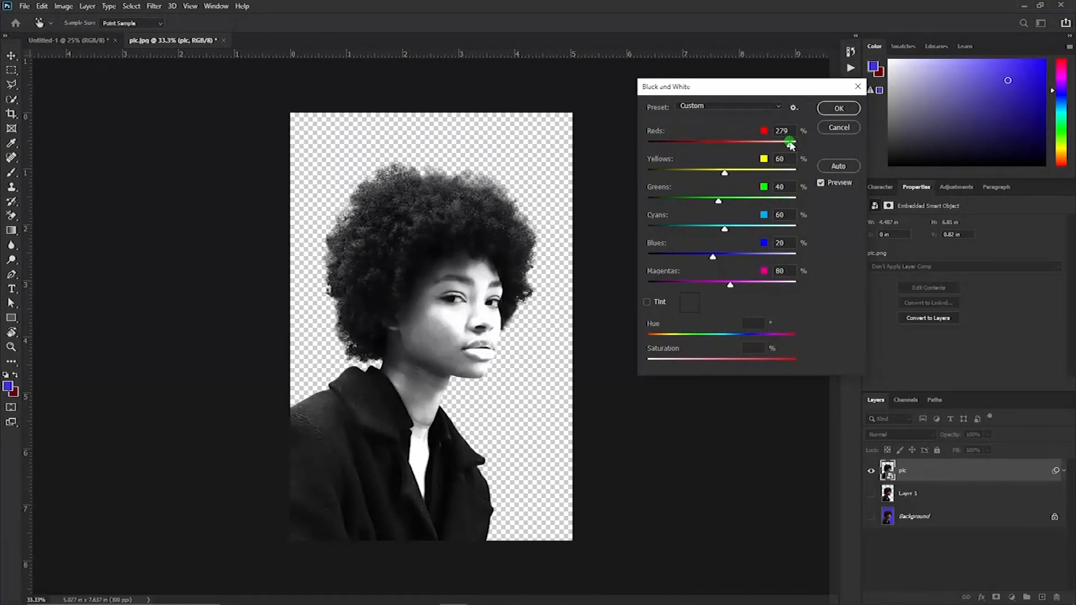
drag(704, 156, 717, 177)
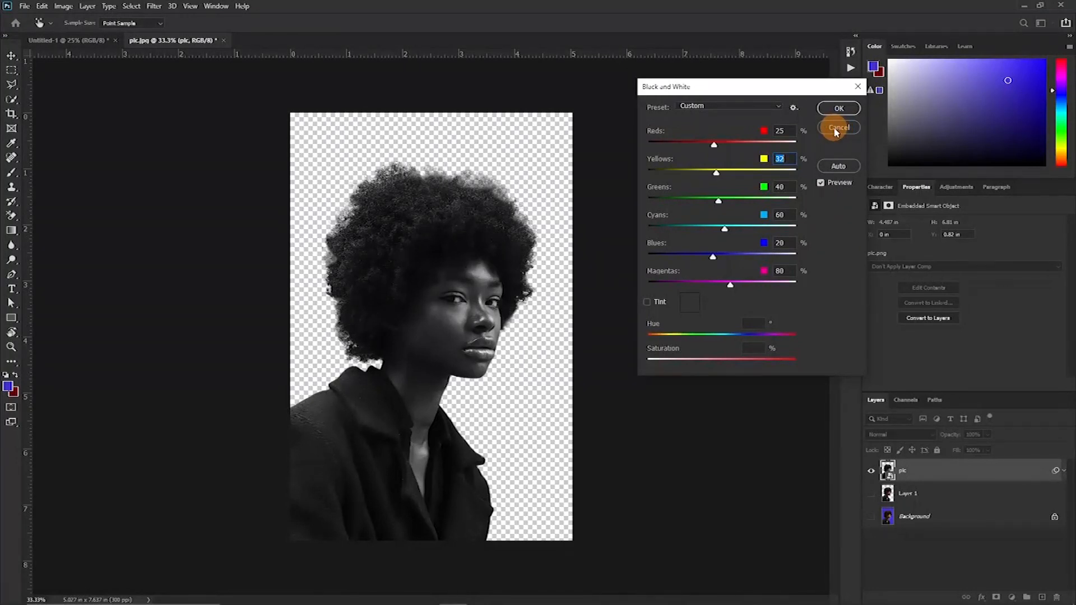
click(835, 108)
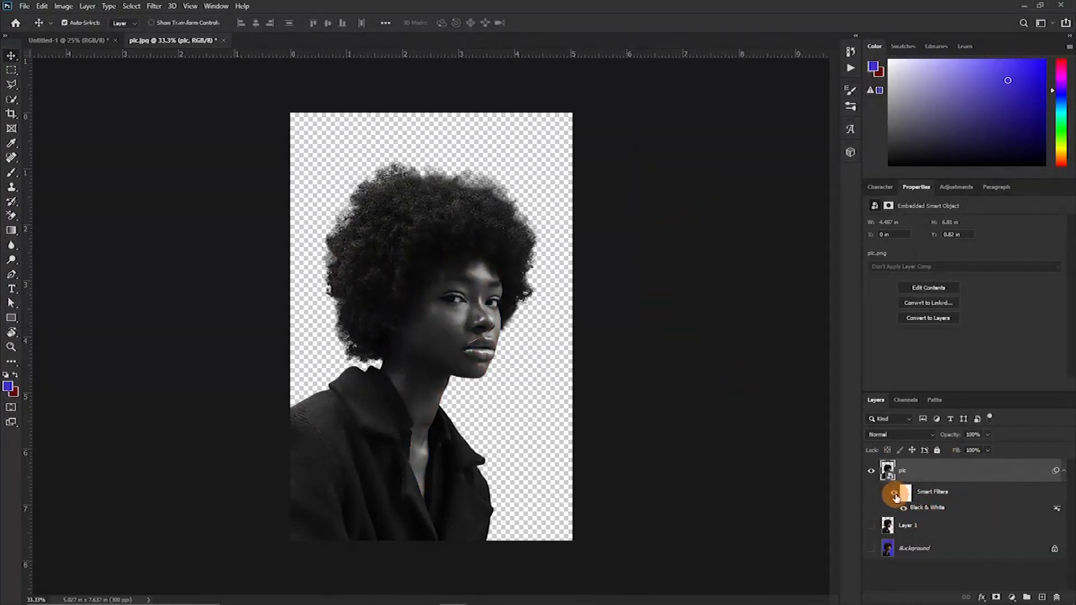
- Compare the portrait with and without its smart filter and review the Black & White settings
click(896, 497)
click(895, 493)
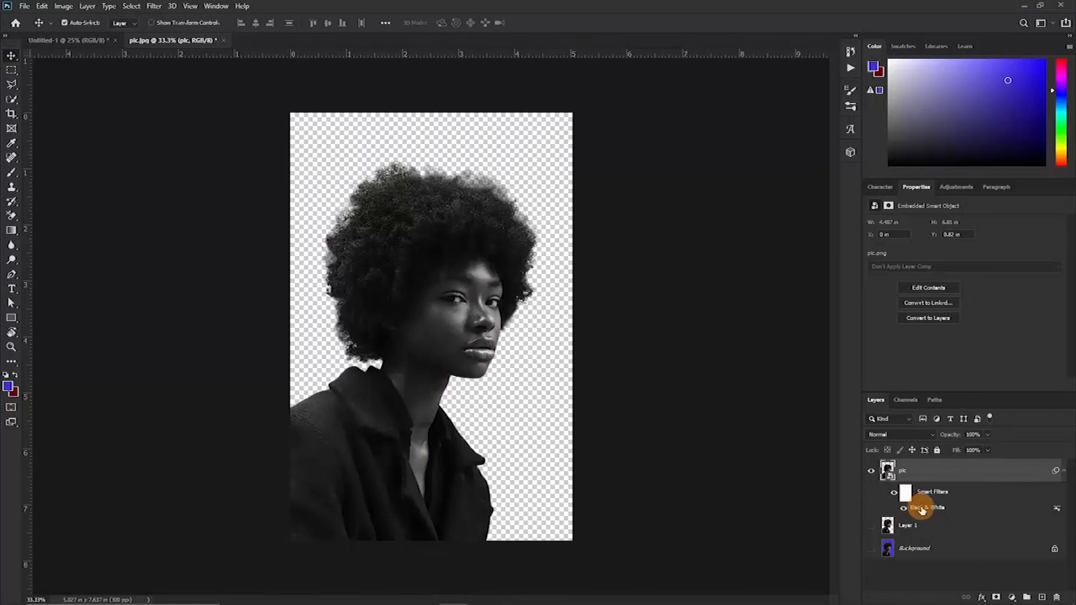
double_click(922, 510)
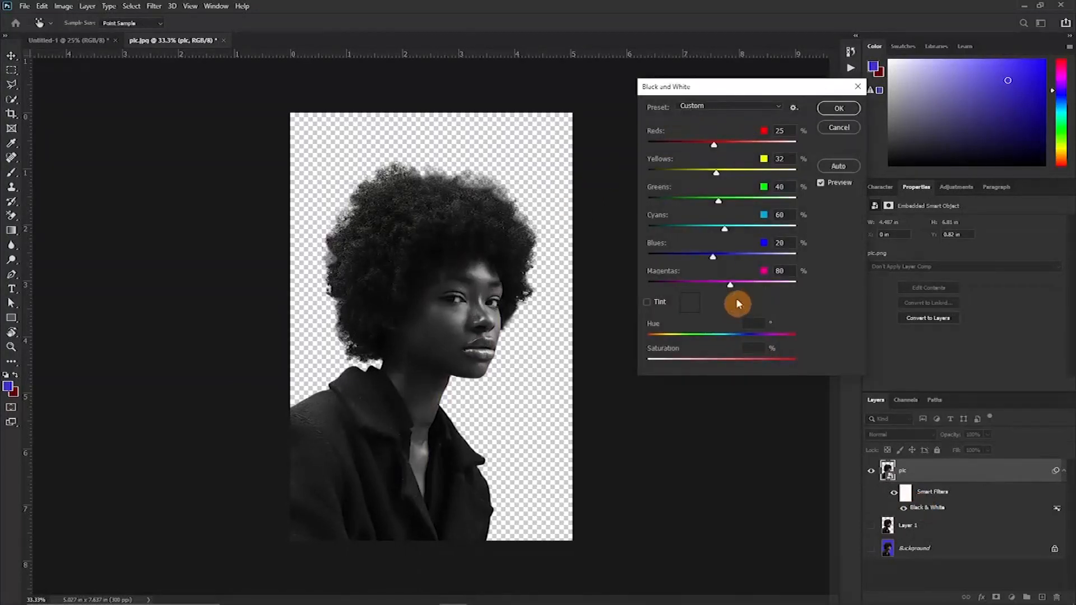
key(Return)
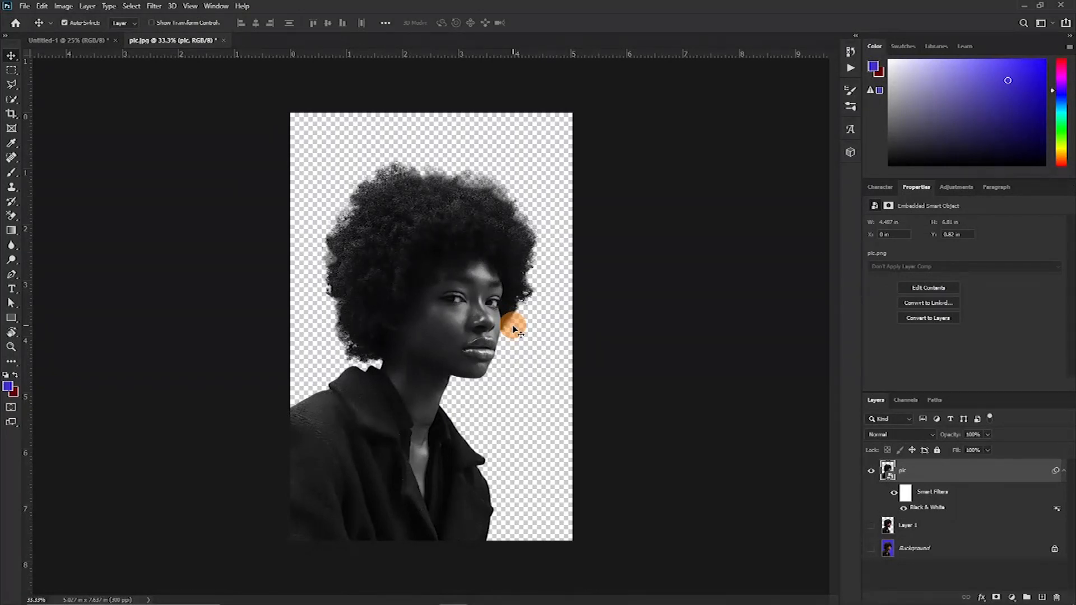
- Add a Curves adjustment layer above the portrait and raise the upper part of its RGB curve to brighten the highlights
click(1012, 597)
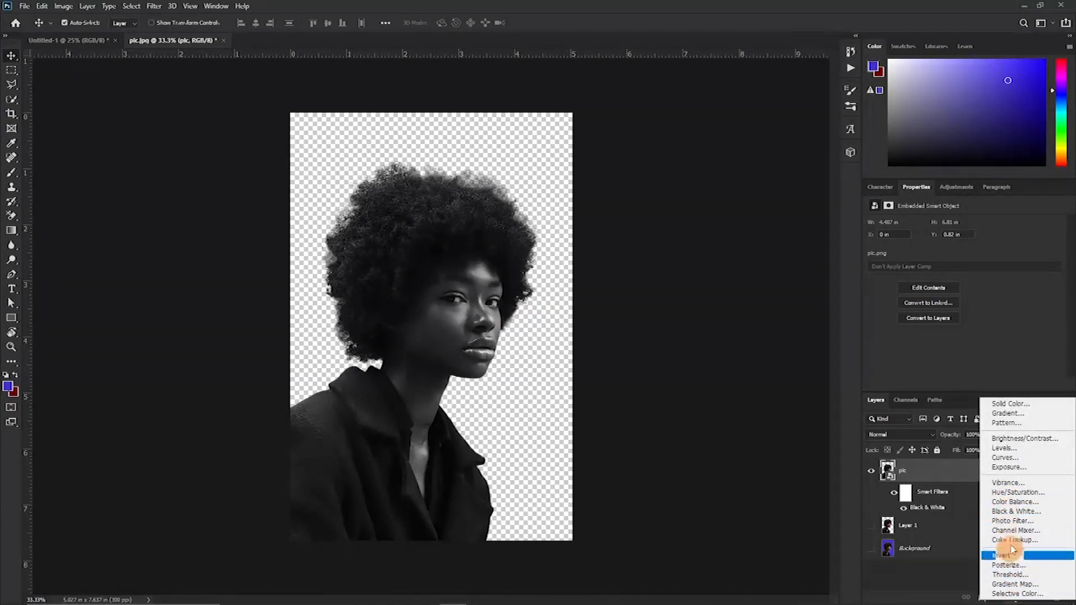
click(997, 458)
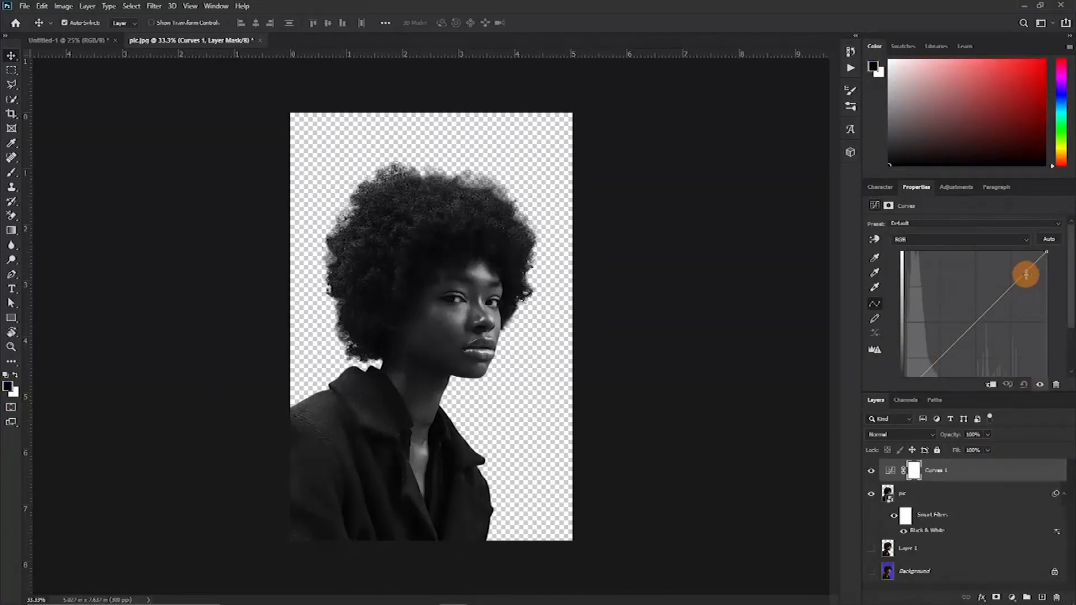
click(874, 239)
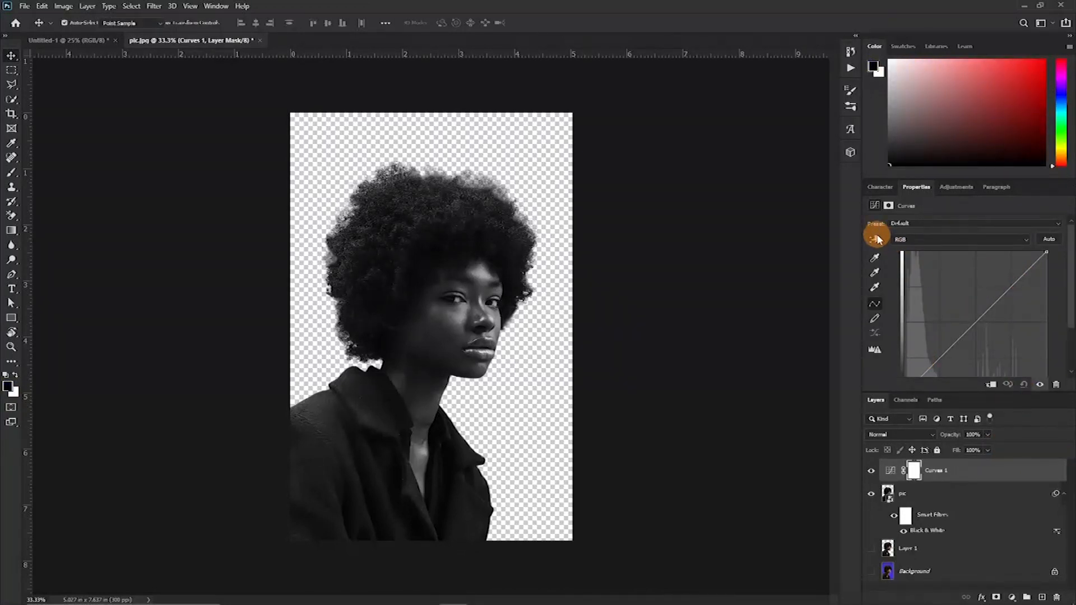
drag(1026, 271, 1022, 262)
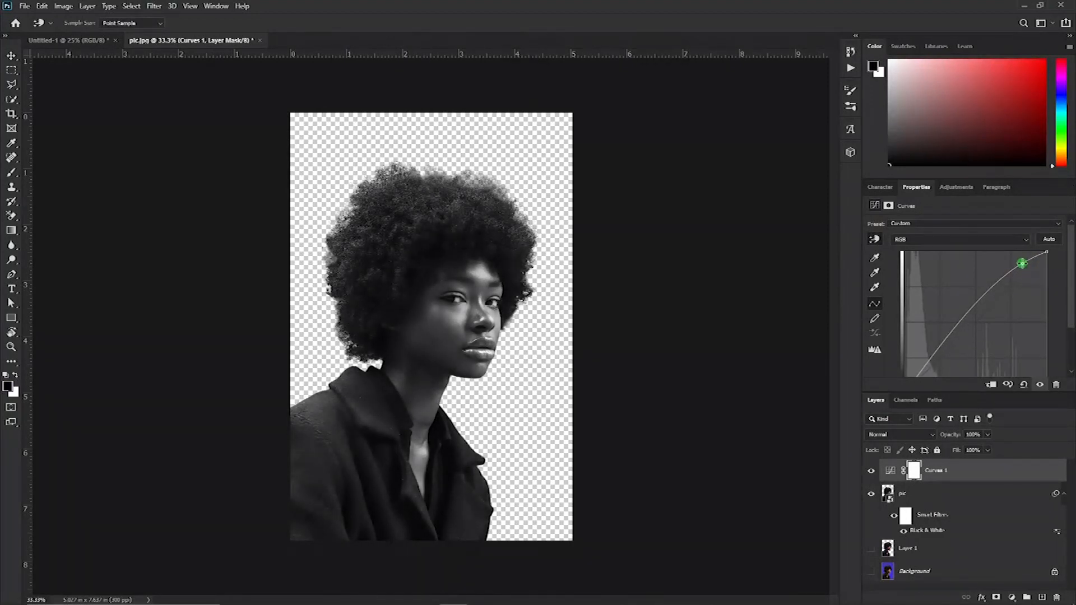
- Add a point on the lower part of the RGB curve and pull it down to deepen the portrait's shadows
click(942, 368)
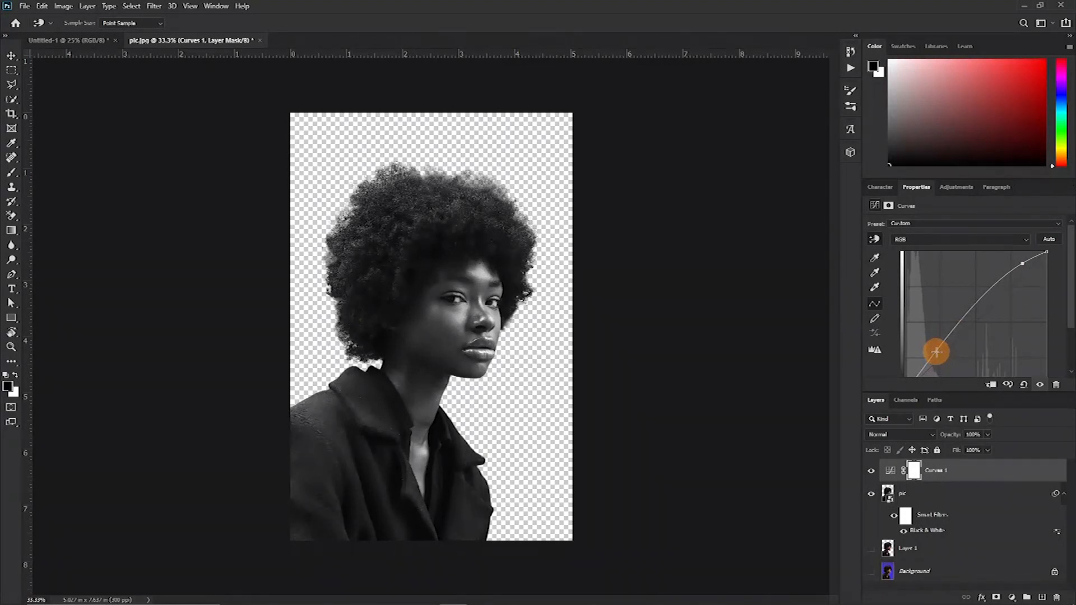
drag(936, 352, 941, 364)
drag(936, 357, 940, 365)
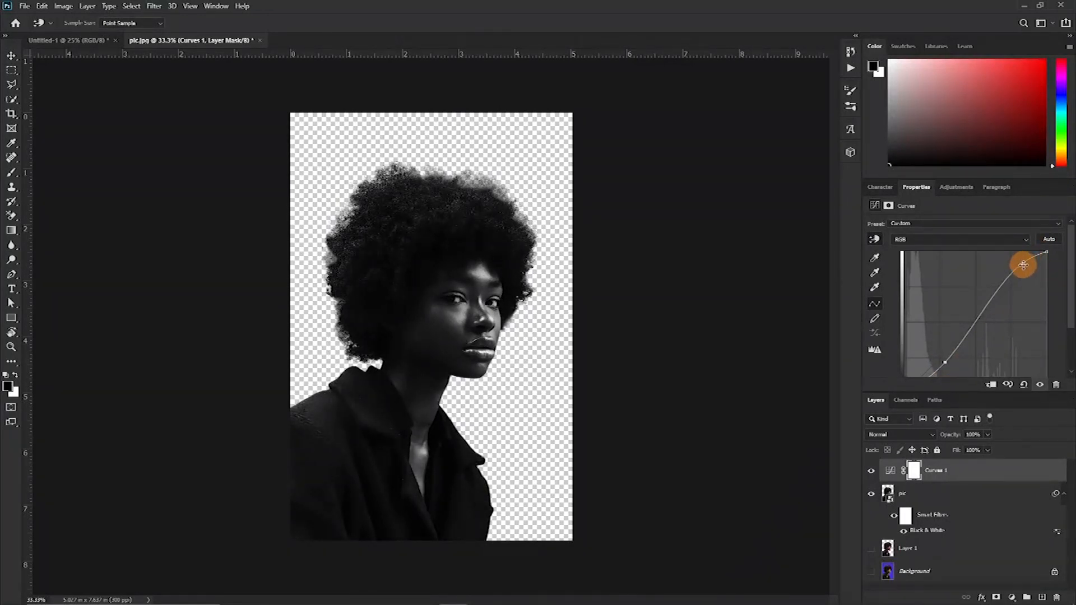
- Try a steeper highlight point on the RGB curve, then refine both points into a moderate S-curve
mouse_move(1015, 263)
mouse_down()
mouse_move(1045, 288)
mouse_move(1018, 261)
mouse_up()
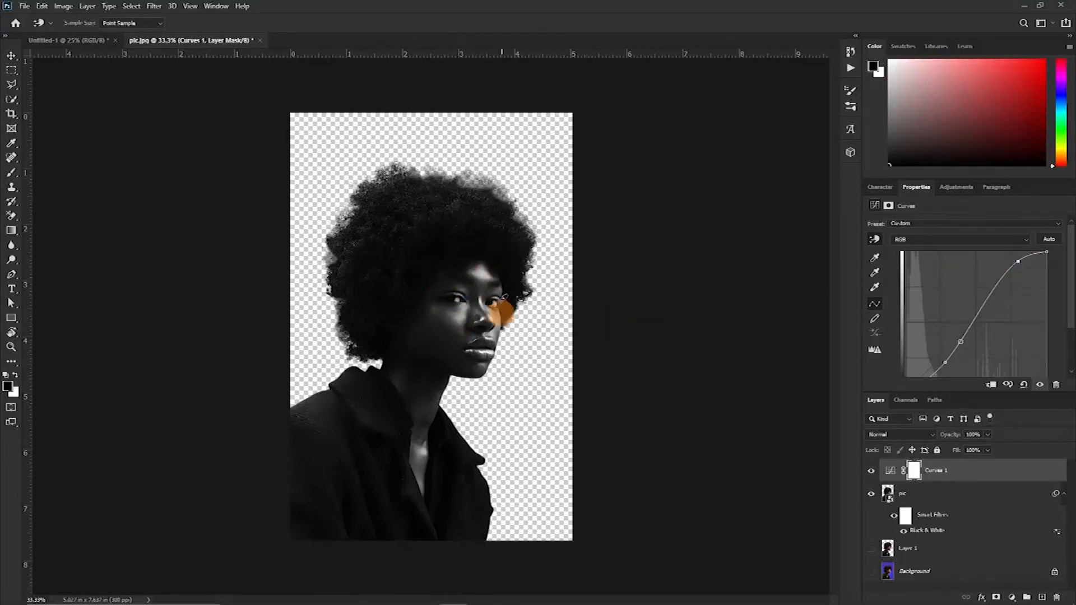
drag(1018, 261, 960, 262)
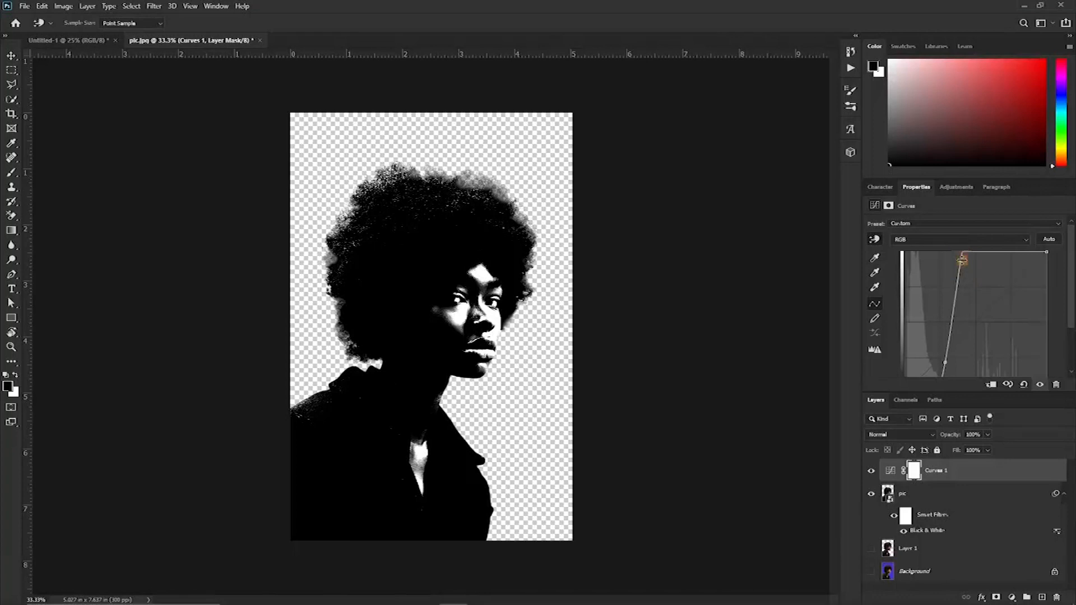
drag(960, 261, 1008, 276)
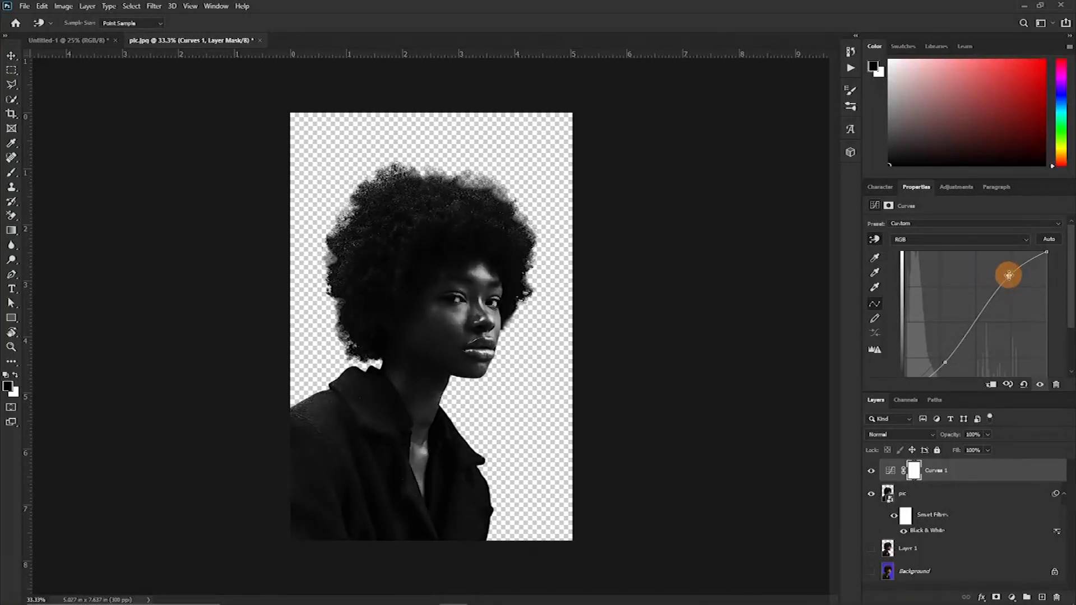
drag(946, 364, 942, 366)
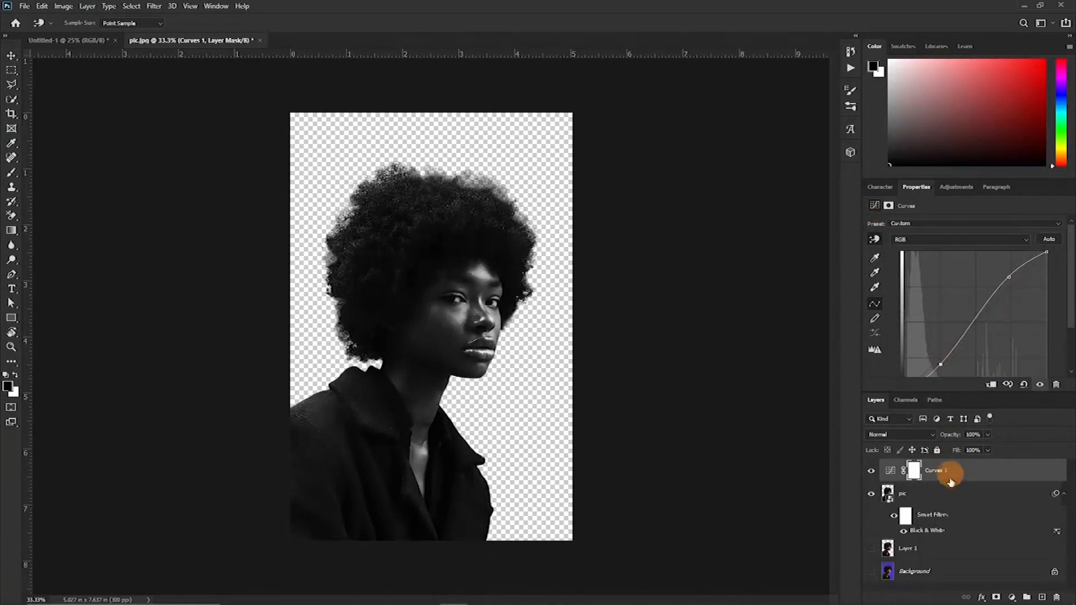
- Select the pic layer and examine the toned portrait's face and hair up close
click(949, 497)
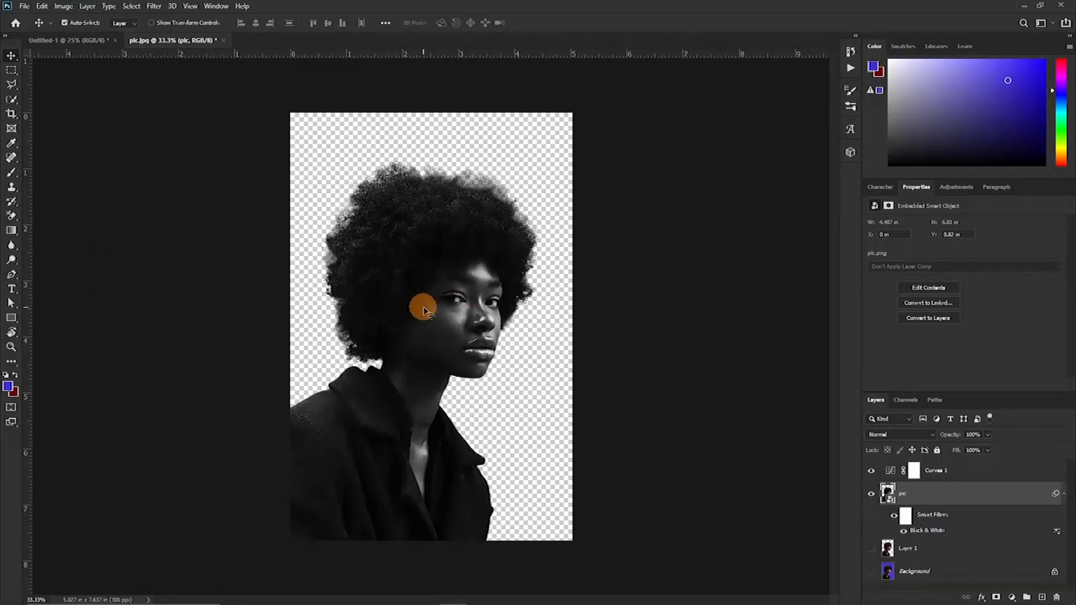
click(11, 346)
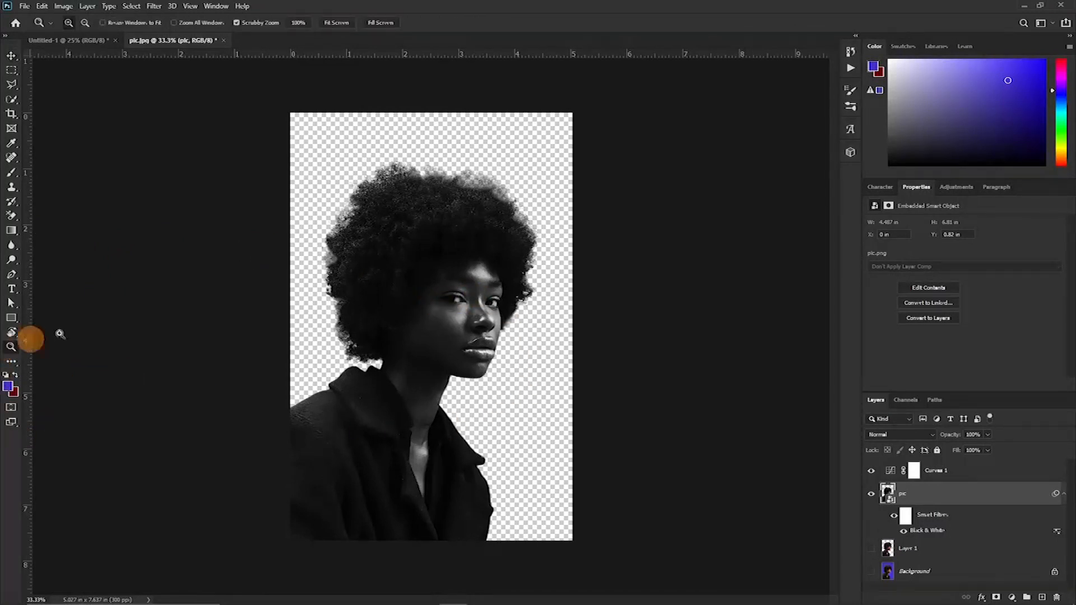
drag(396, 268, 421, 273)
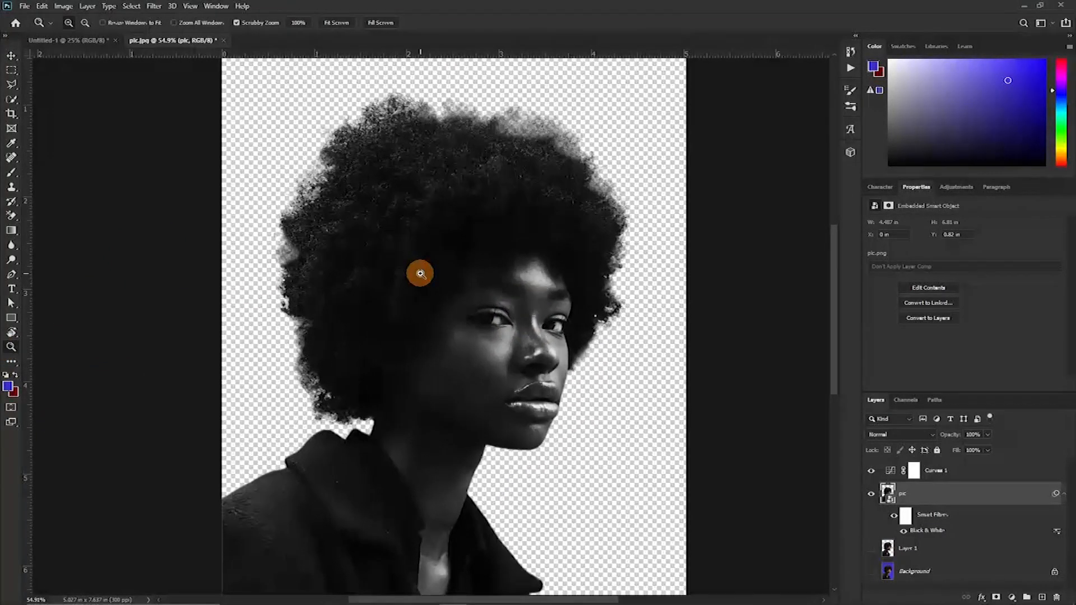
scroll(407, 269, down, 2)
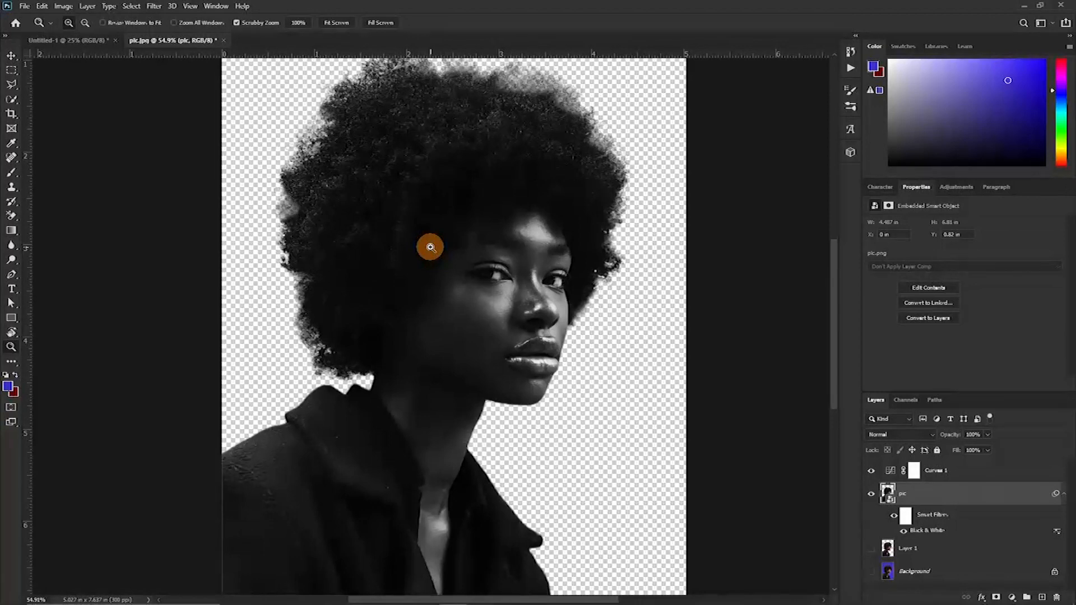
scroll(430, 247, up, 1)
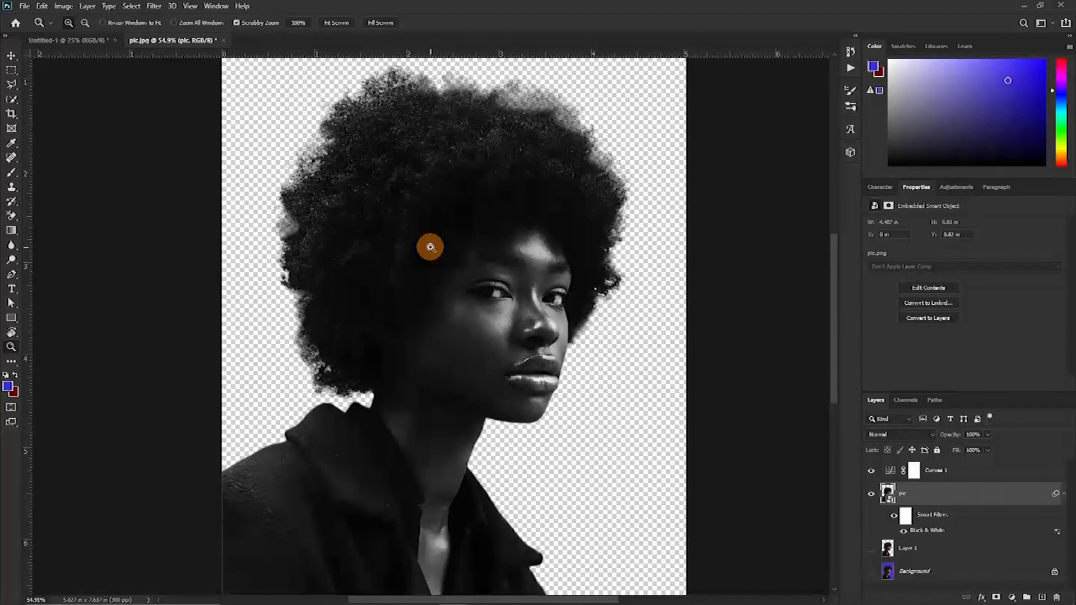
alt+click(430, 247)
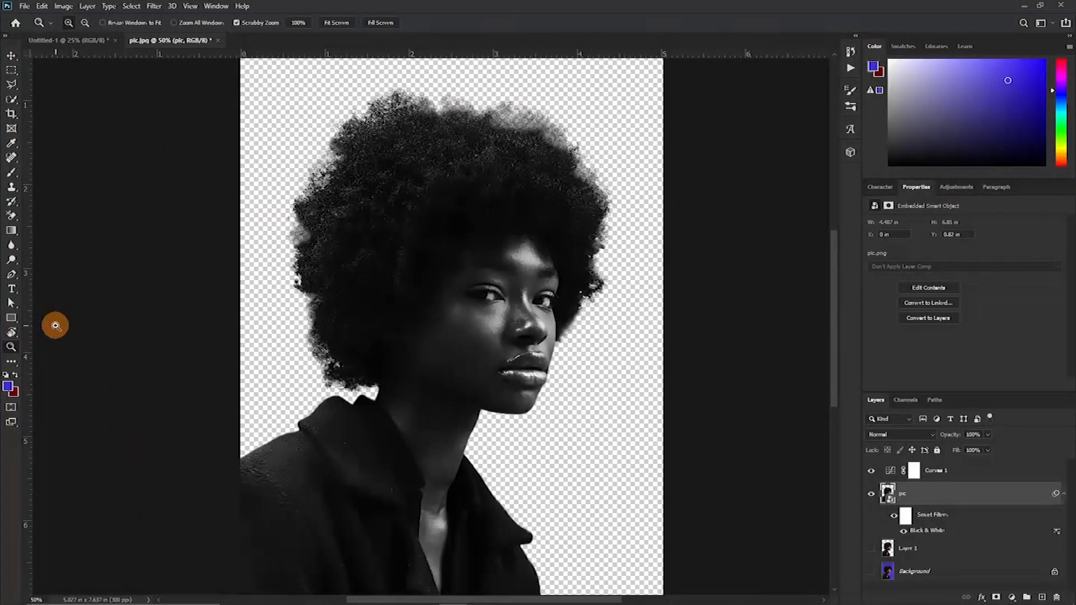
alt+click(55, 327)
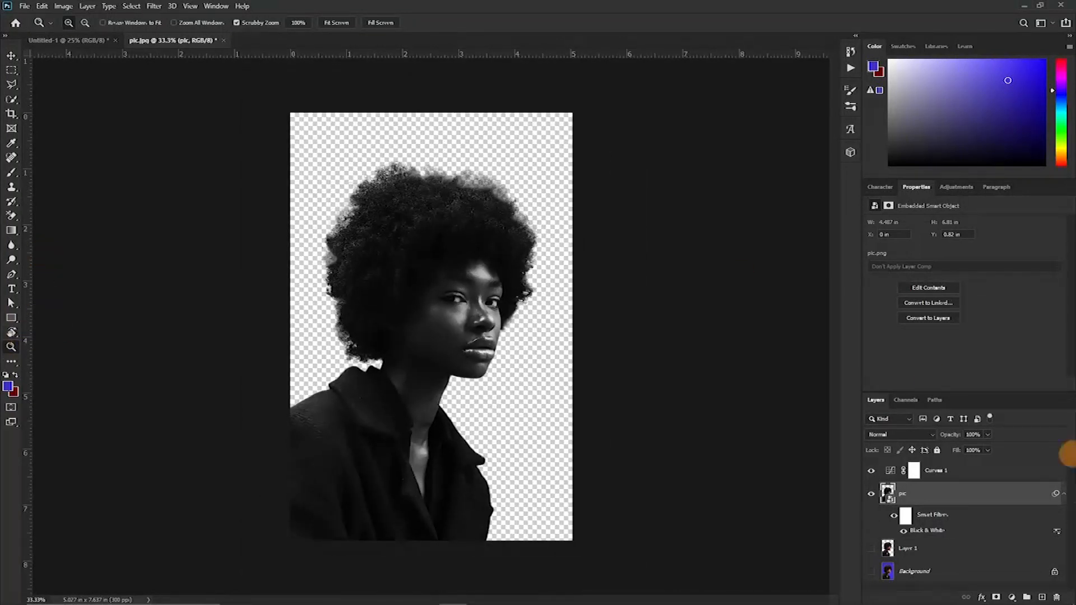
- Add a new layer between the pic and Curves 1 layers and fill it with 50% Gray at 100% opacity
click(979, 471)
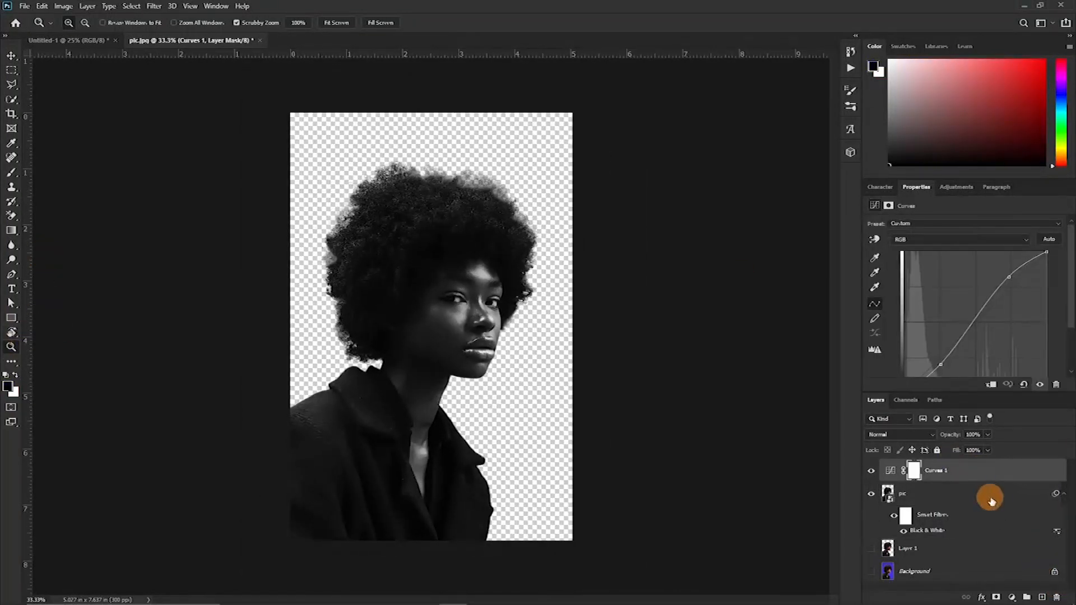
click(988, 505)
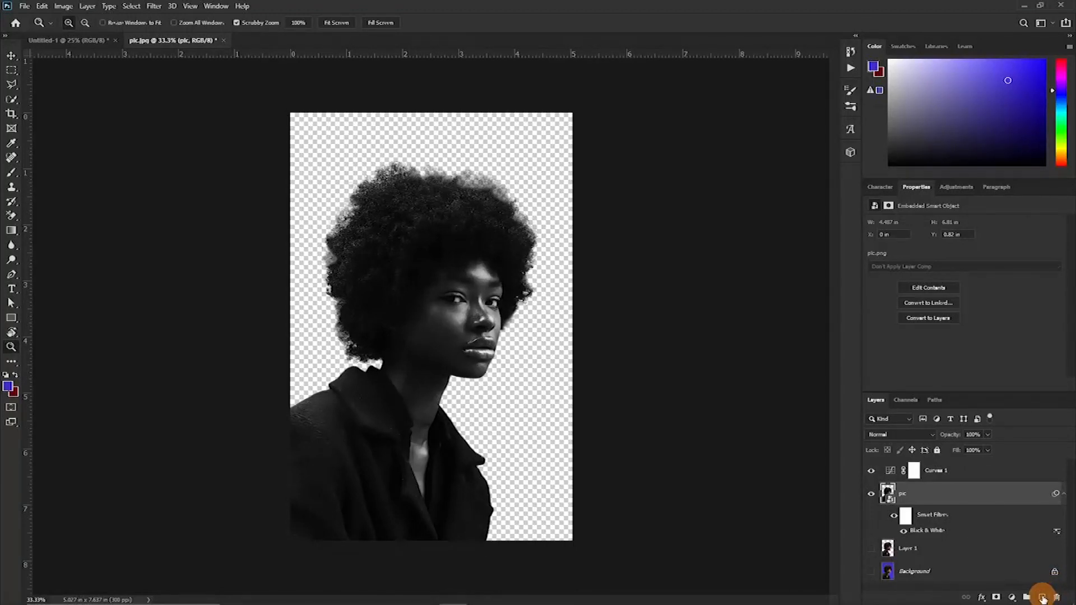
click(1042, 599)
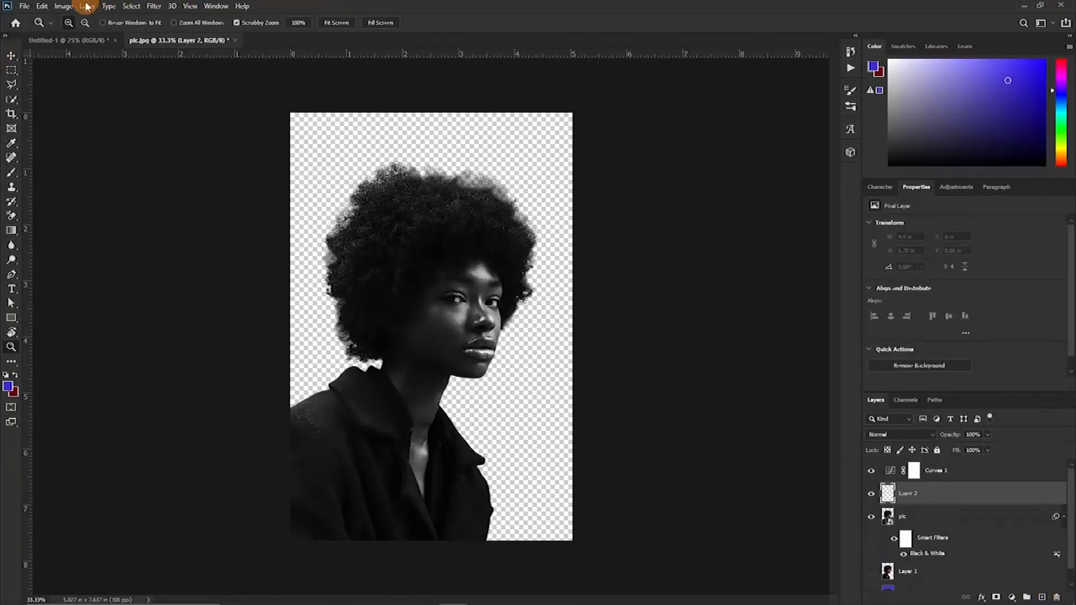
click(42, 6)
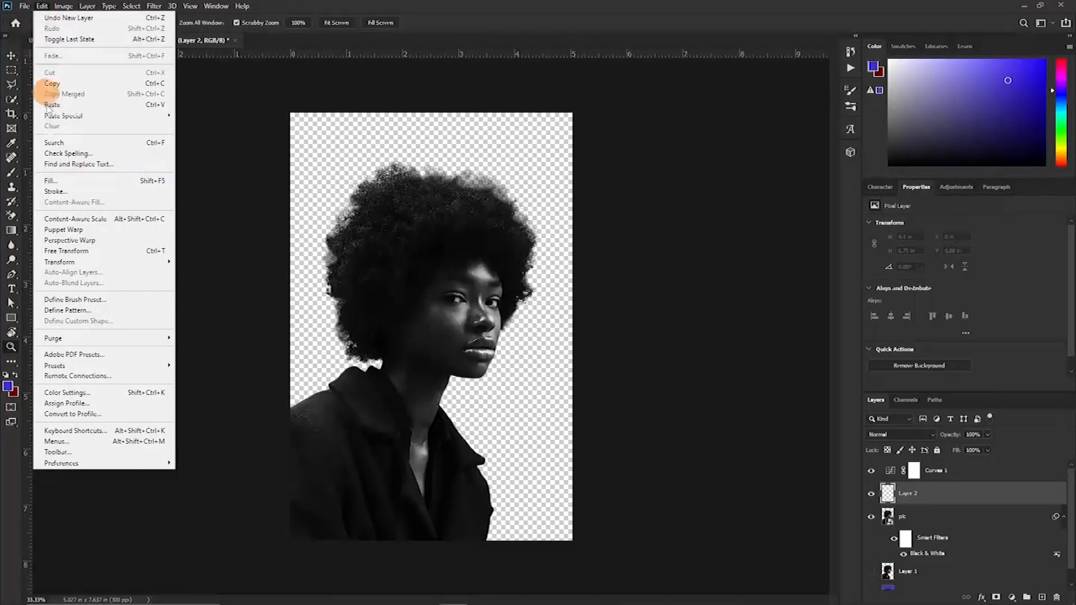
click(49, 180)
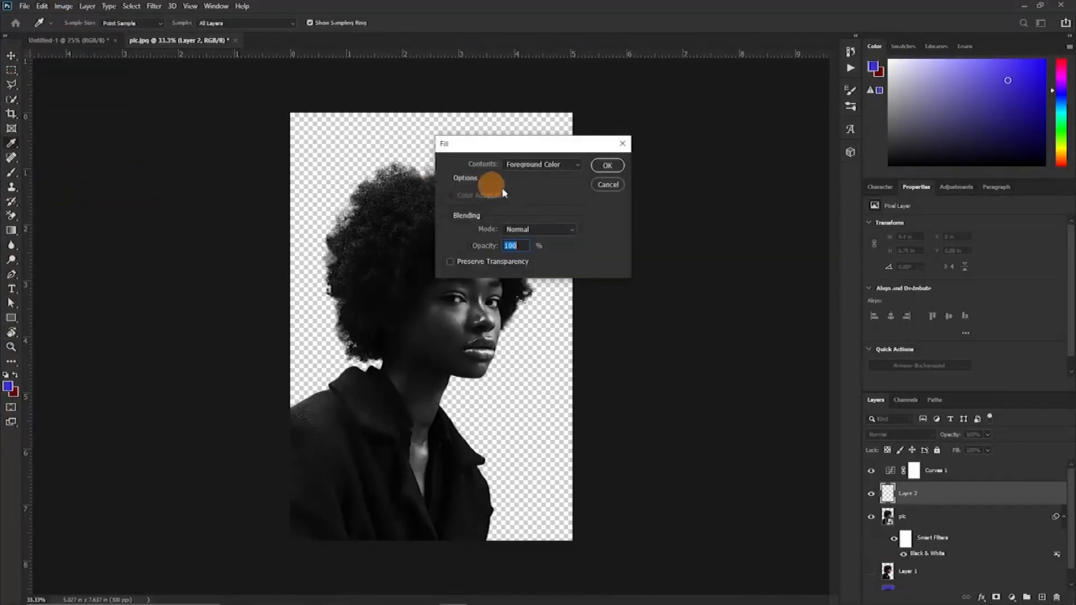
click(577, 164)
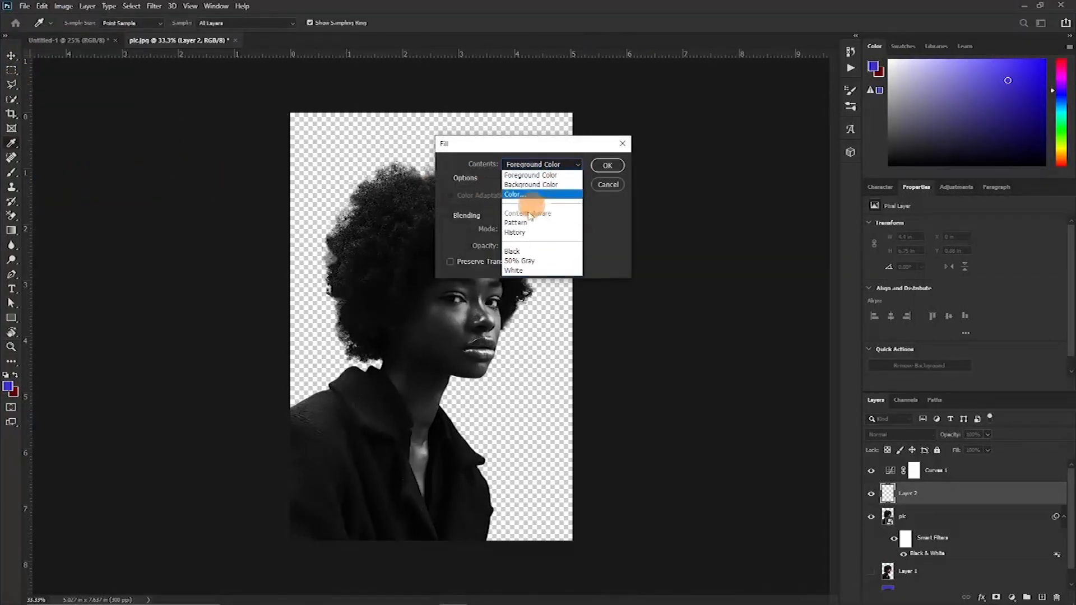
click(520, 261)
click(607, 167)
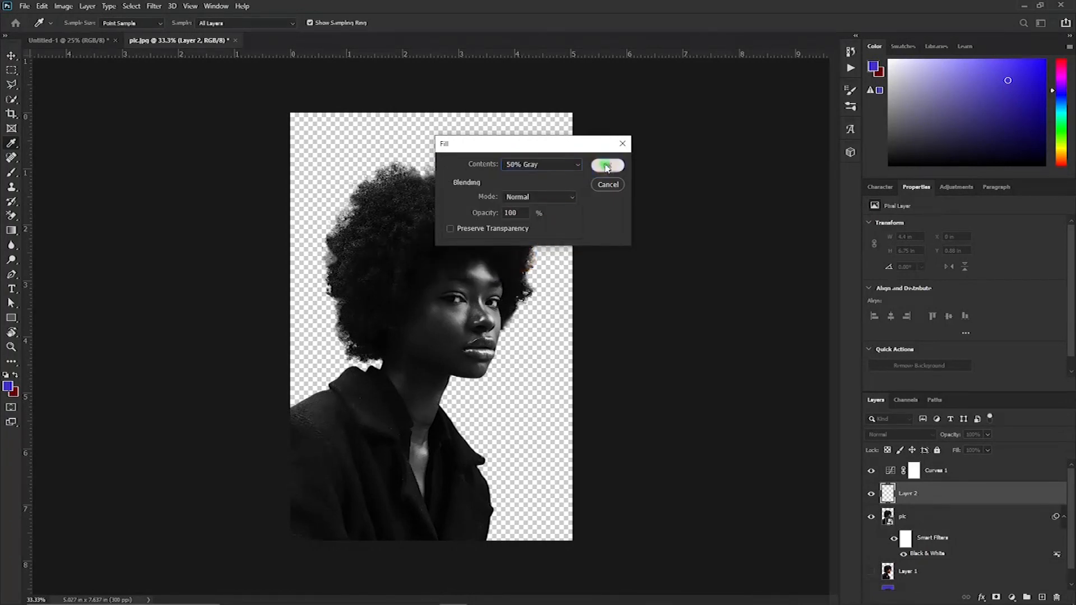
key(z)
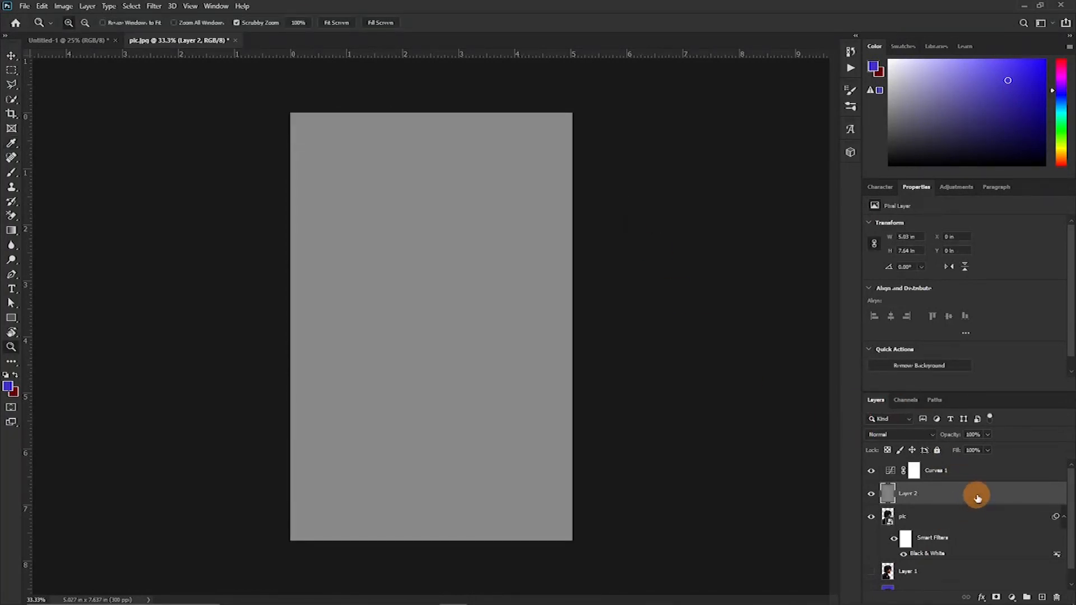
- Convert the gray Layer 2 to a smart object
right_click(977, 497)
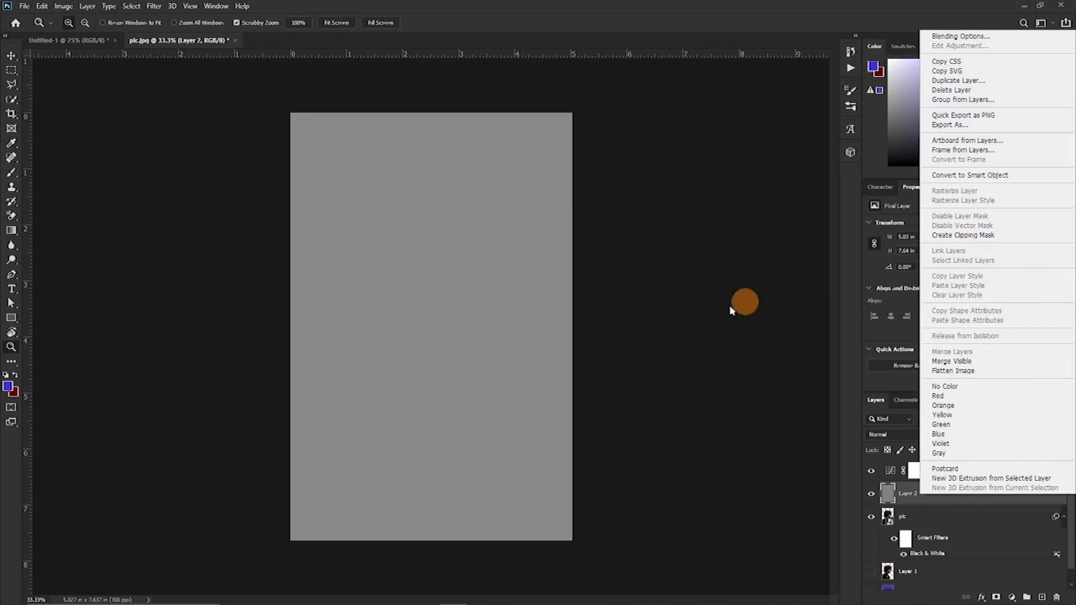
click(731, 310)
right_click(984, 500)
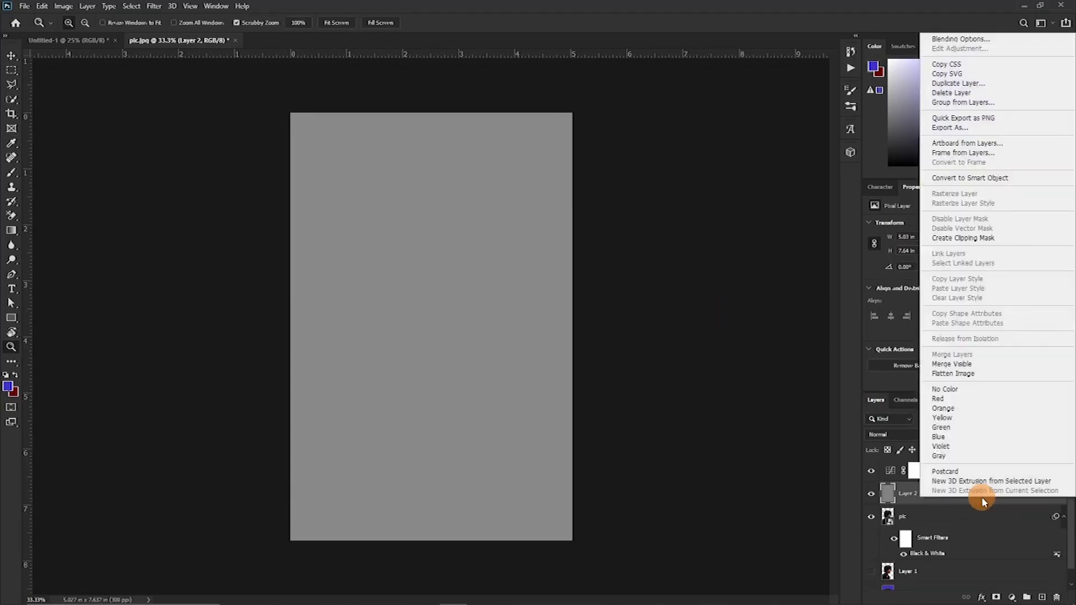
click(974, 179)
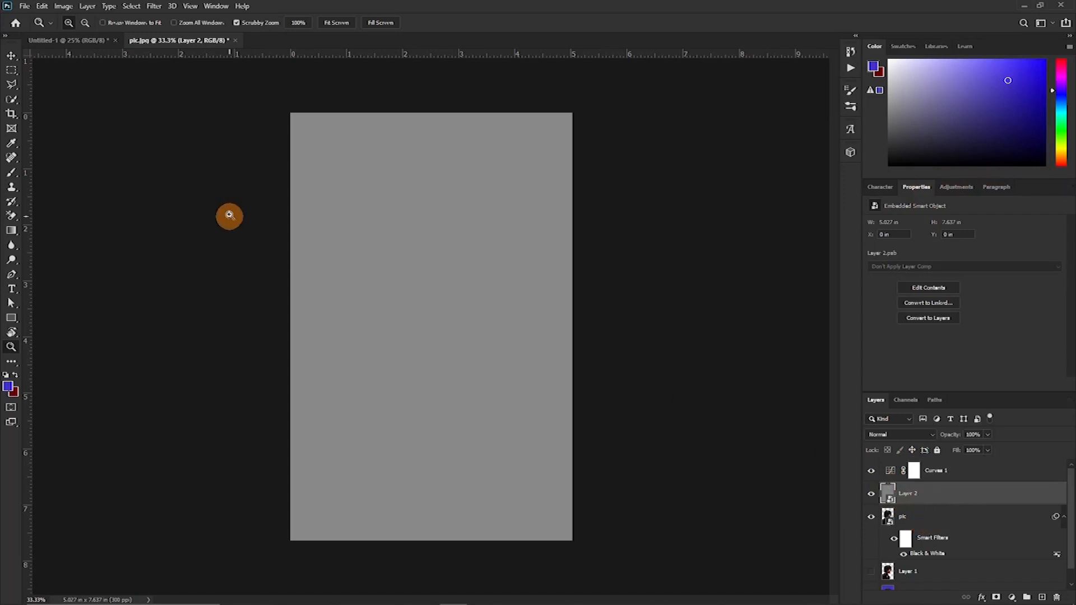
click(156, 7)
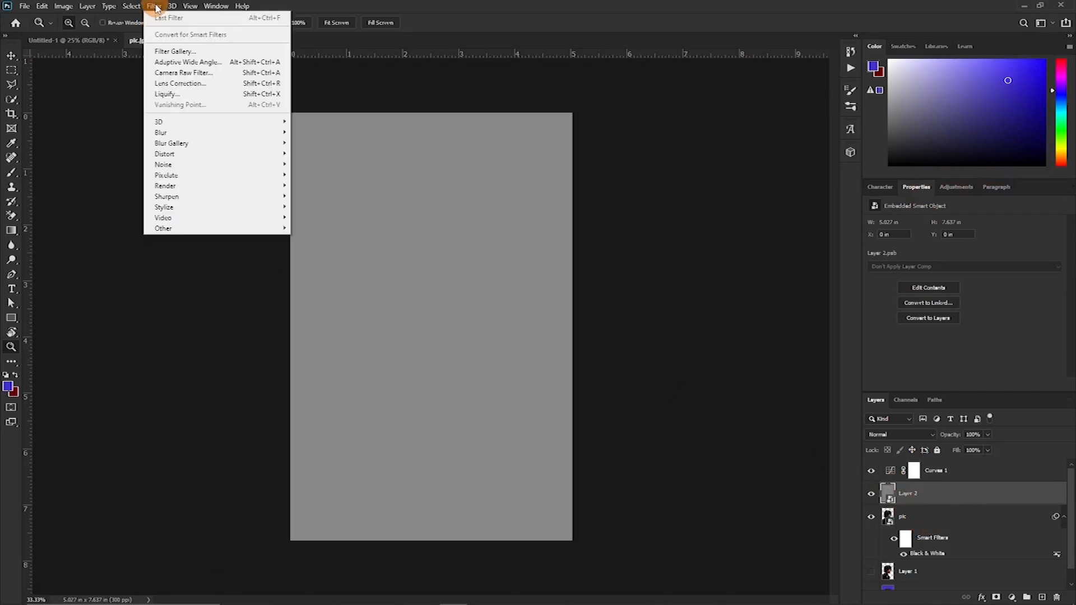
click(174, 52)
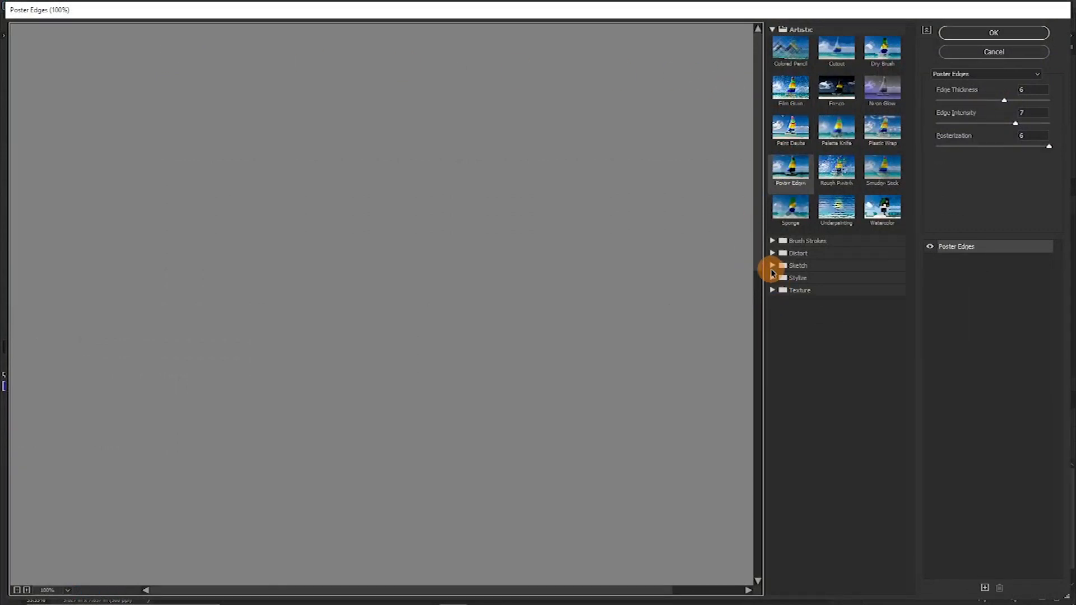
click(771, 265)
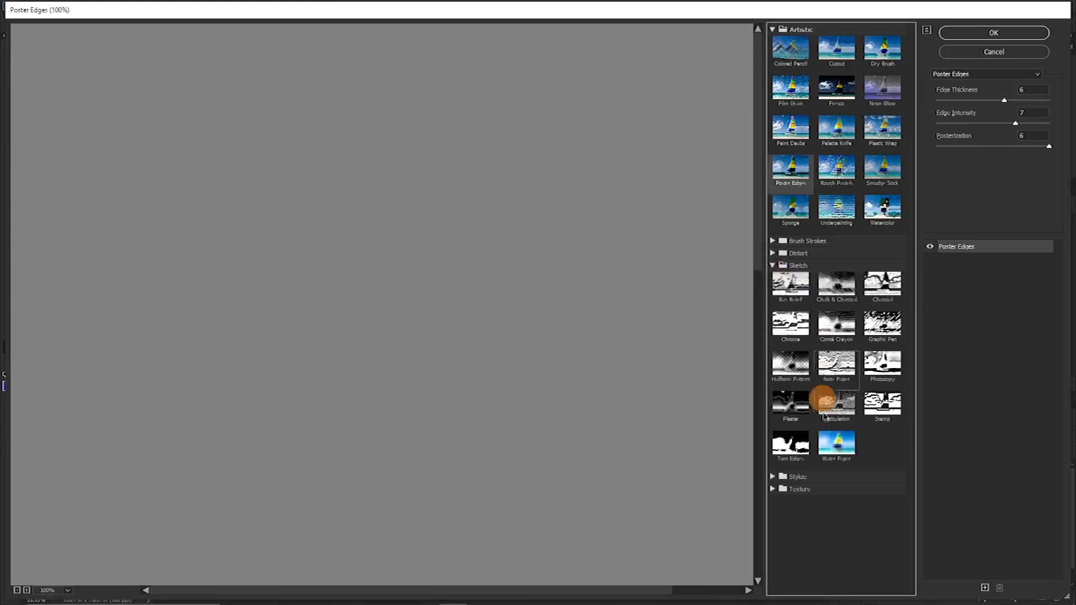
click(788, 372)
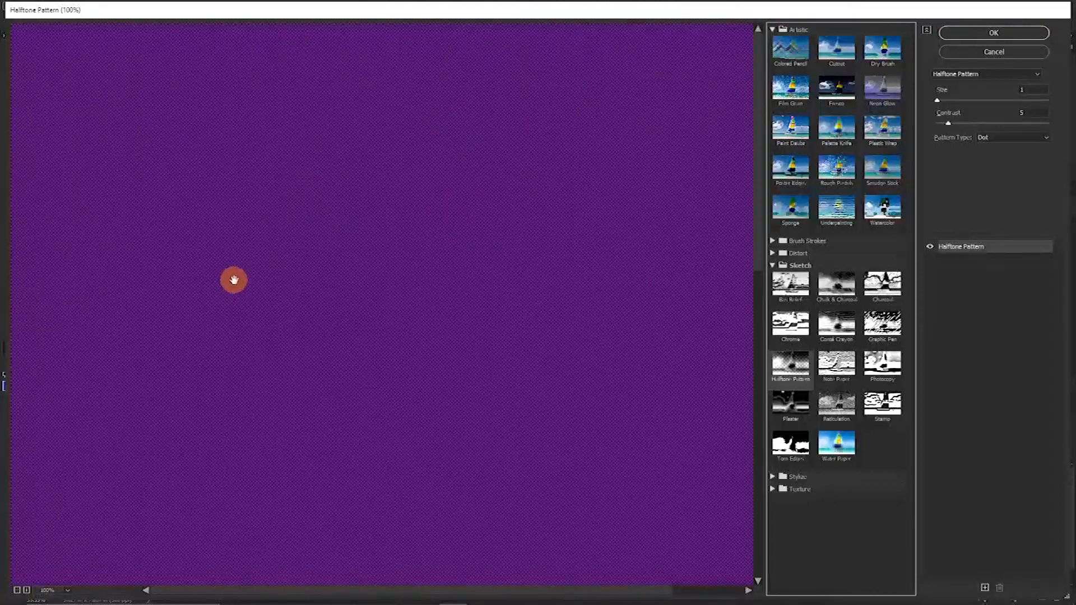
click(993, 35)
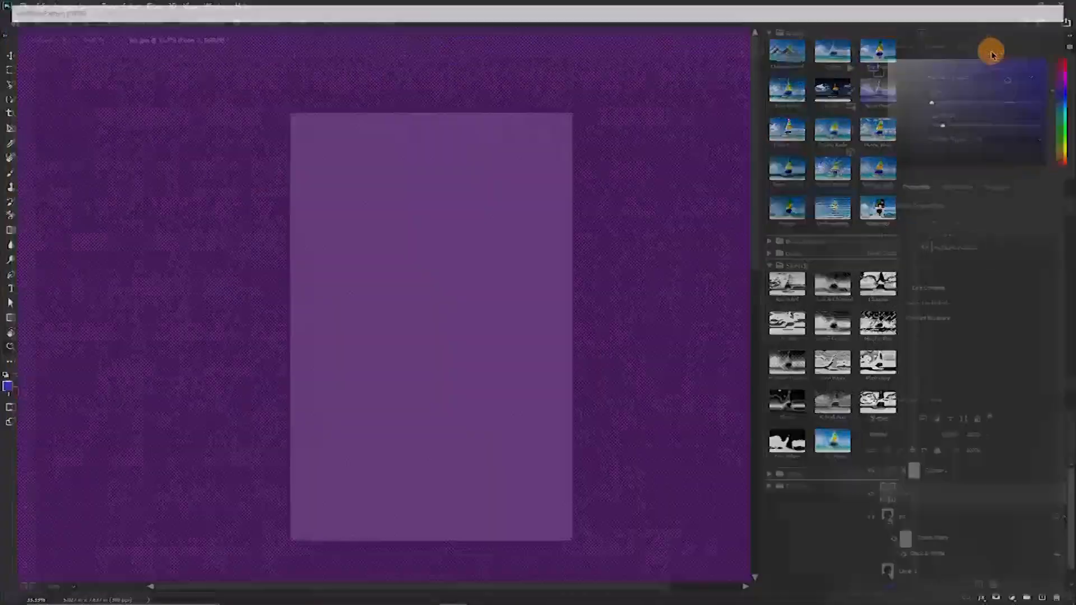
- Set the foreground color to black
click(10, 387)
drag(875, 264, 686, 404)
click(1033, 180)
key(z)
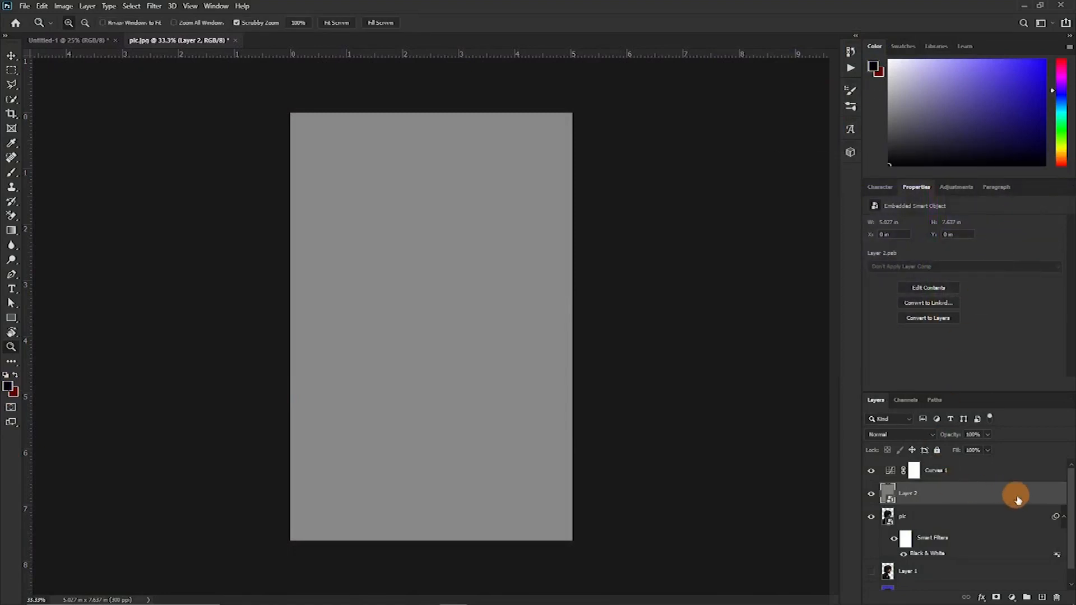
- Apply the Filter Gallery's Halftone Pattern to the gray Layer 2 with size 1, contrast 5 and the Dot pattern type
click(154, 6)
mouse_move(160, 135)
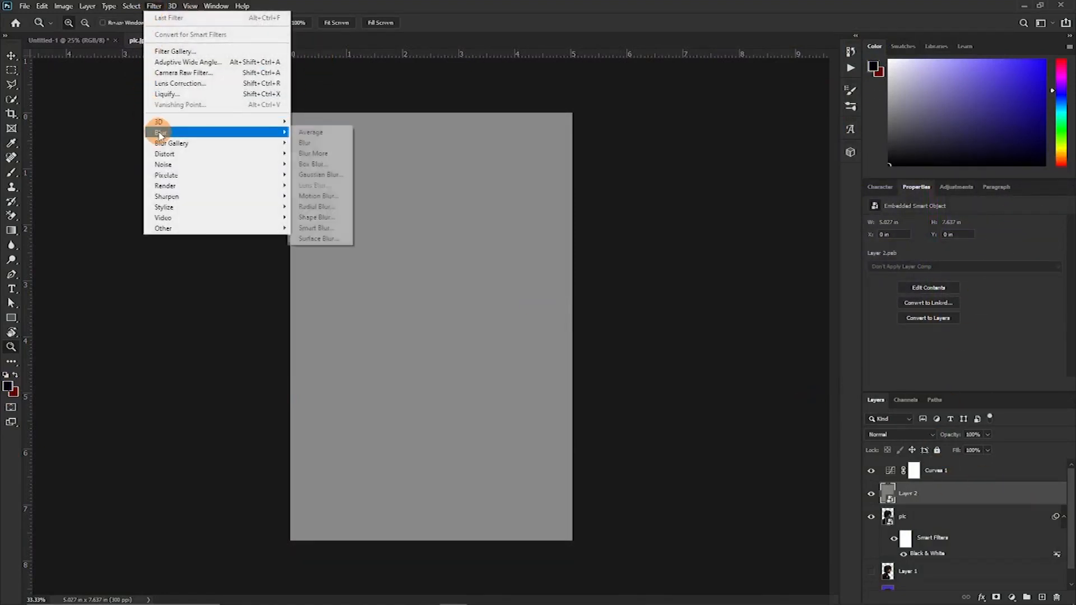
click(171, 51)
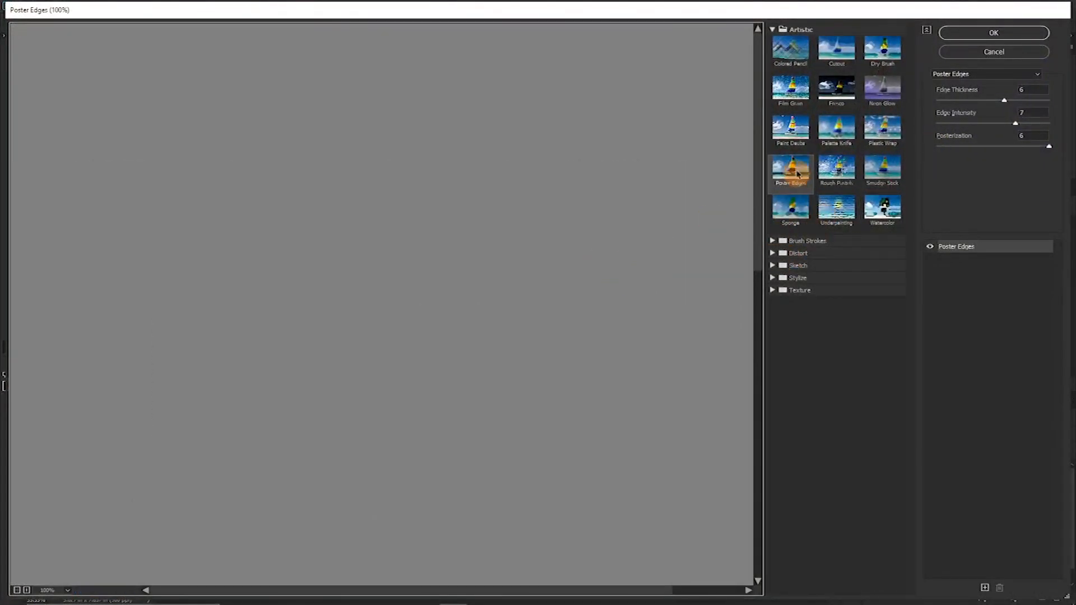
click(772, 268)
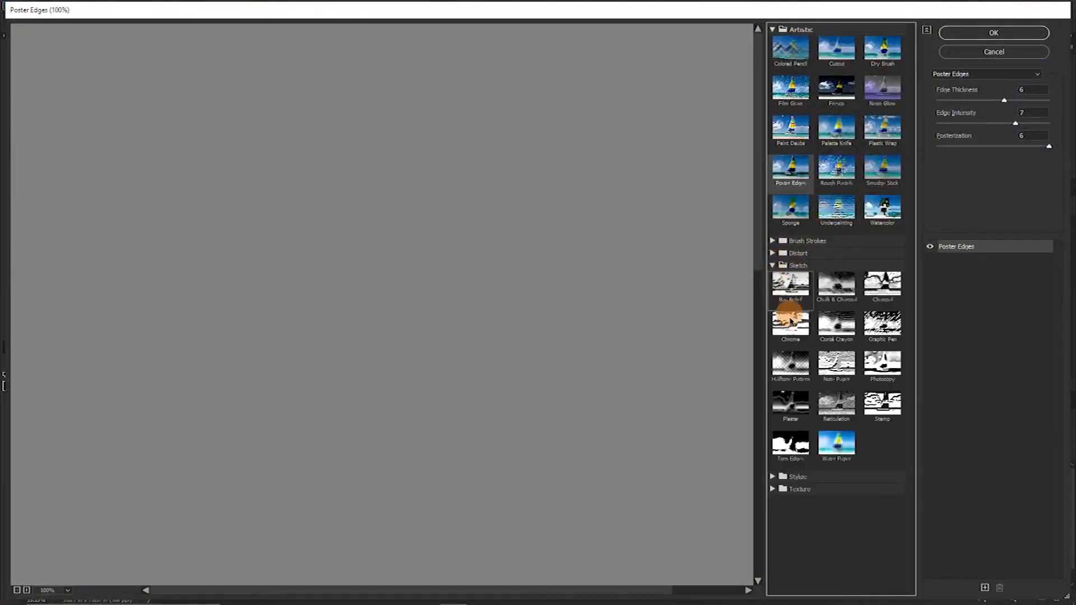
click(783, 370)
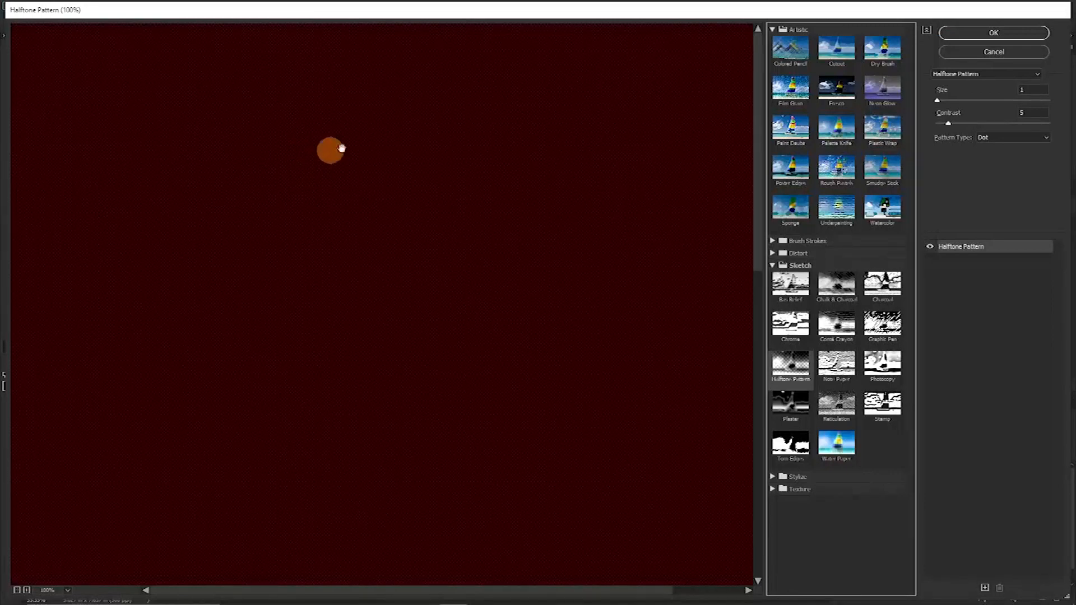
click(947, 32)
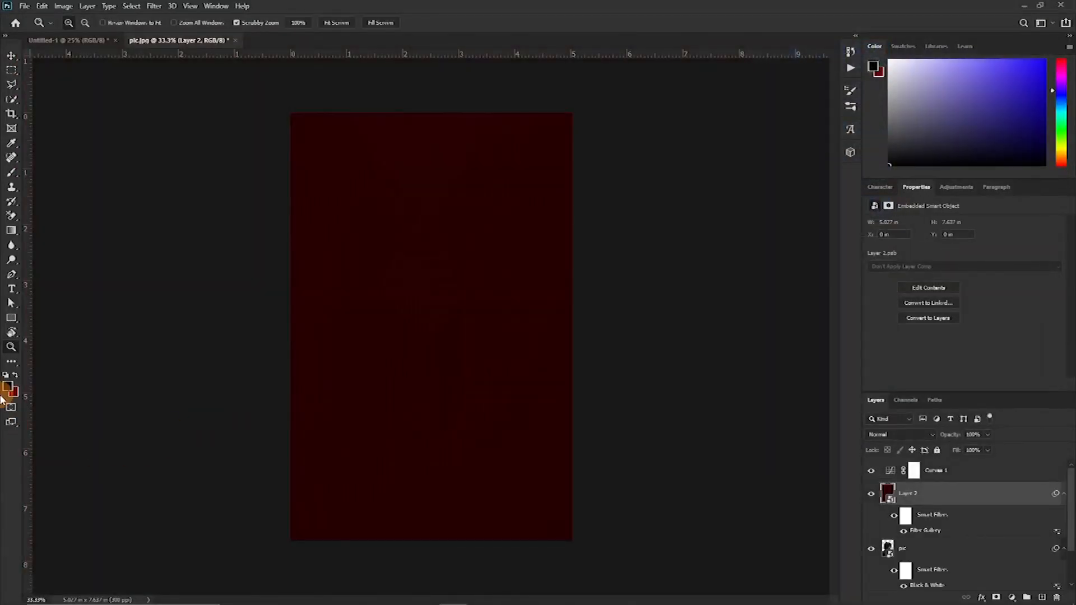
- Replace the dark red background color with white and swap the colors so that the foreground is white and the background black
click(16, 397)
mouse_move(825, 237)
mouse_down()
mouse_move(737, 166)
mouse_move(748, 113)
mouse_up()
click(1033, 180)
click(14, 375)
click(14, 375)
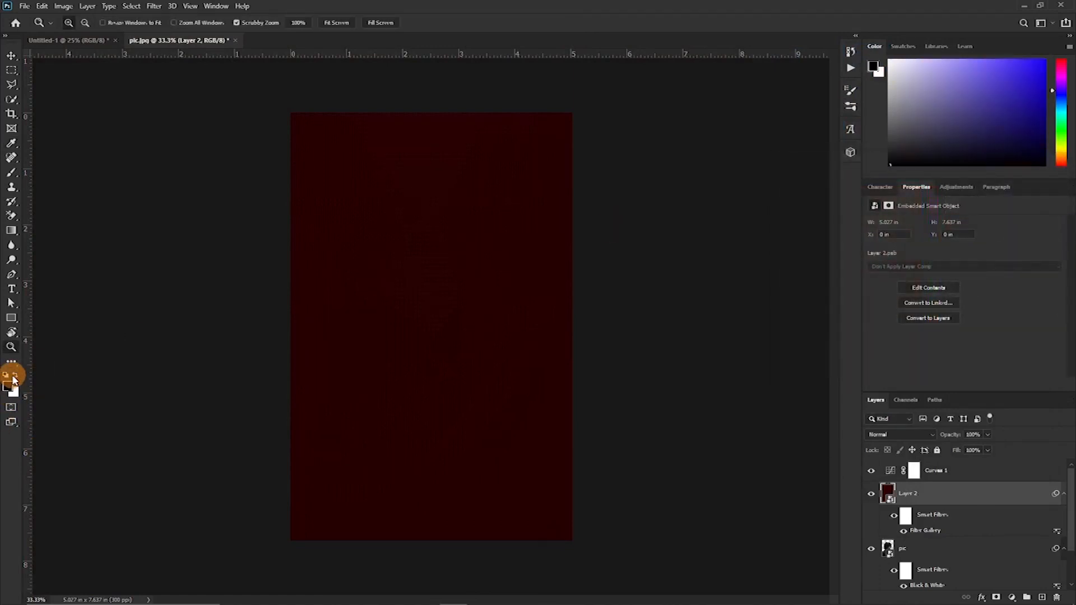
click(15, 375)
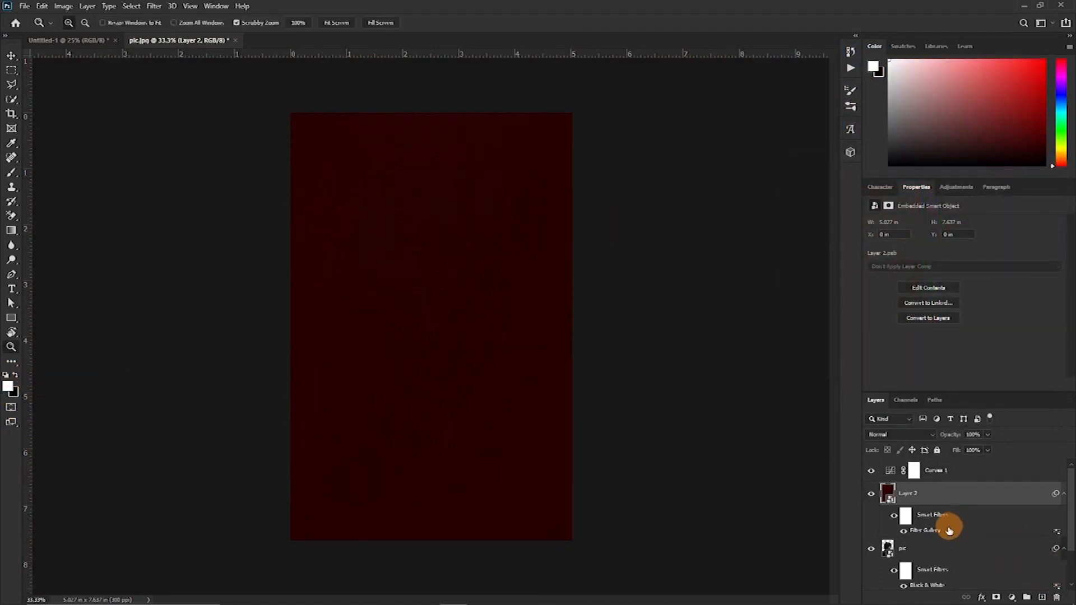
- Apply a second Filter Gallery Halftone Pattern to Layer 2 with size 4, contrast 2 and the Dot pattern type
click(155, 7)
click(175, 49)
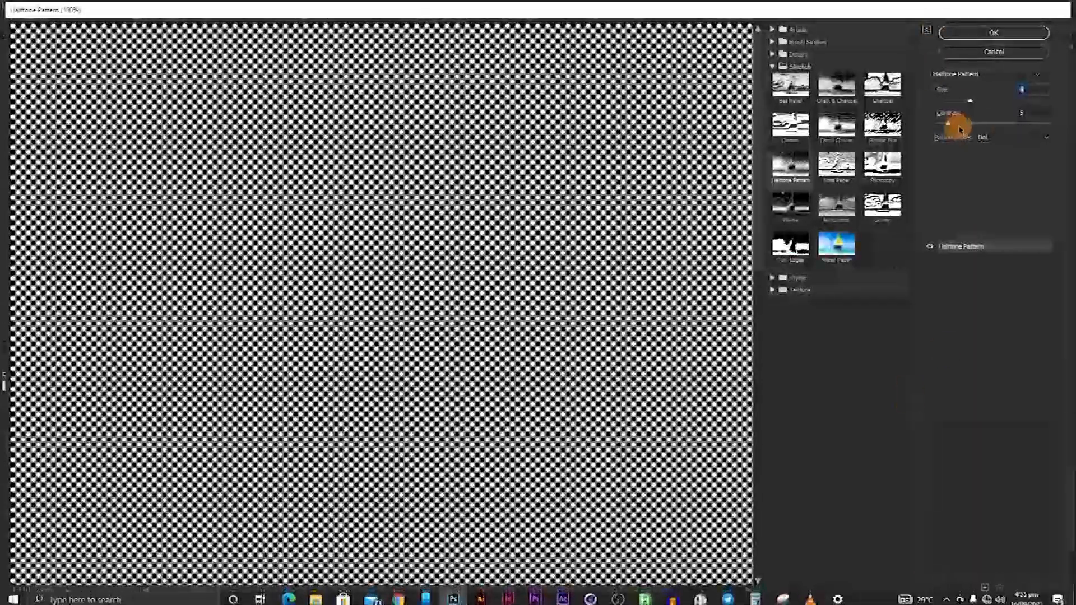
drag(959, 125, 967, 125)
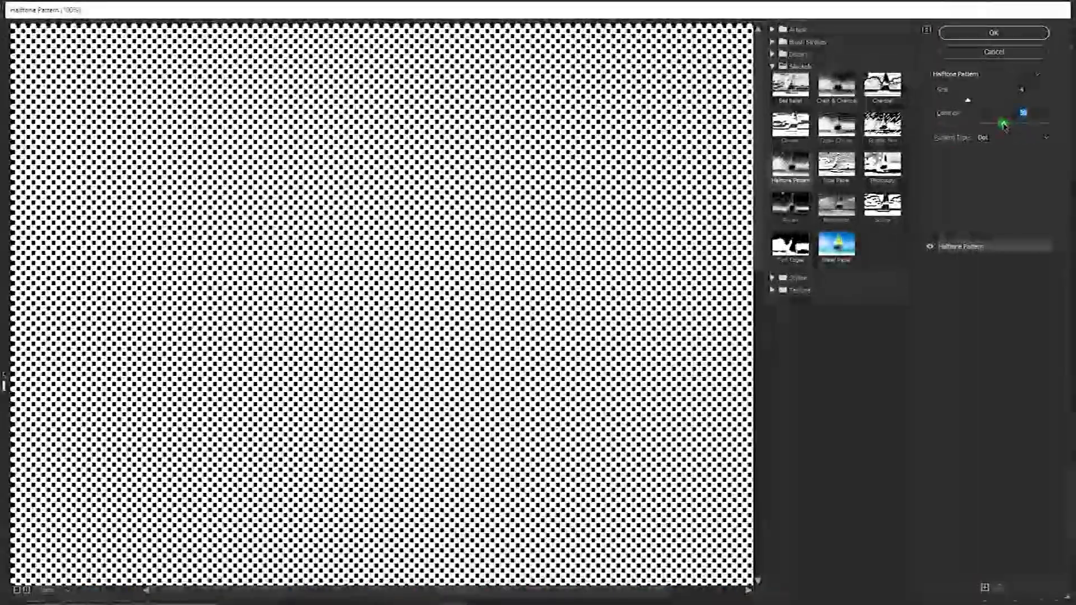
drag(954, 125, 946, 126)
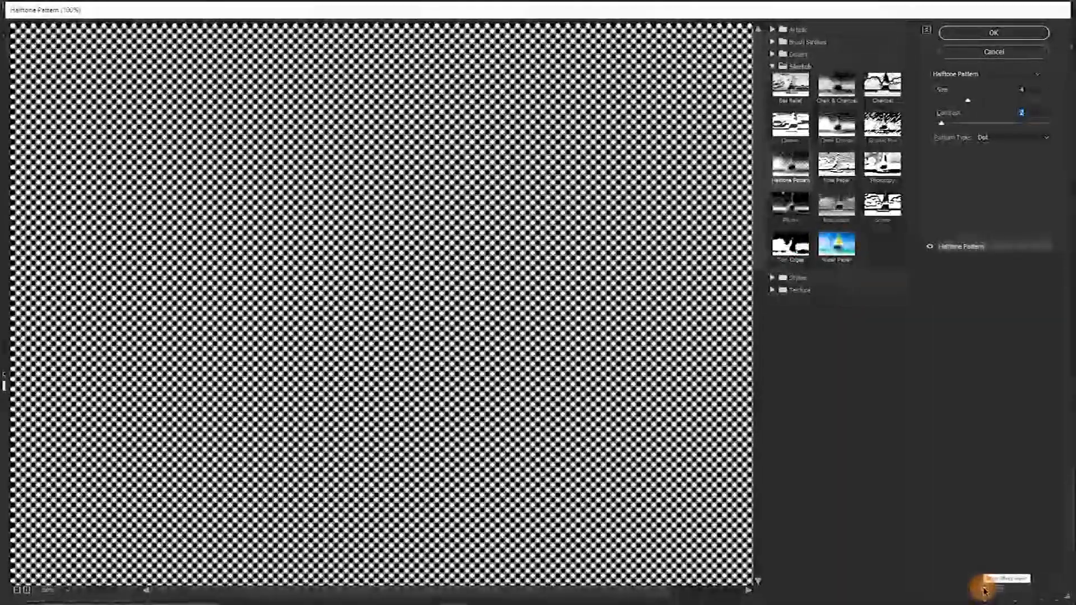
- Add a second effect layer on top of the Halftone Pattern, make it Graphic Pen and accept the combined filter
click(984, 590)
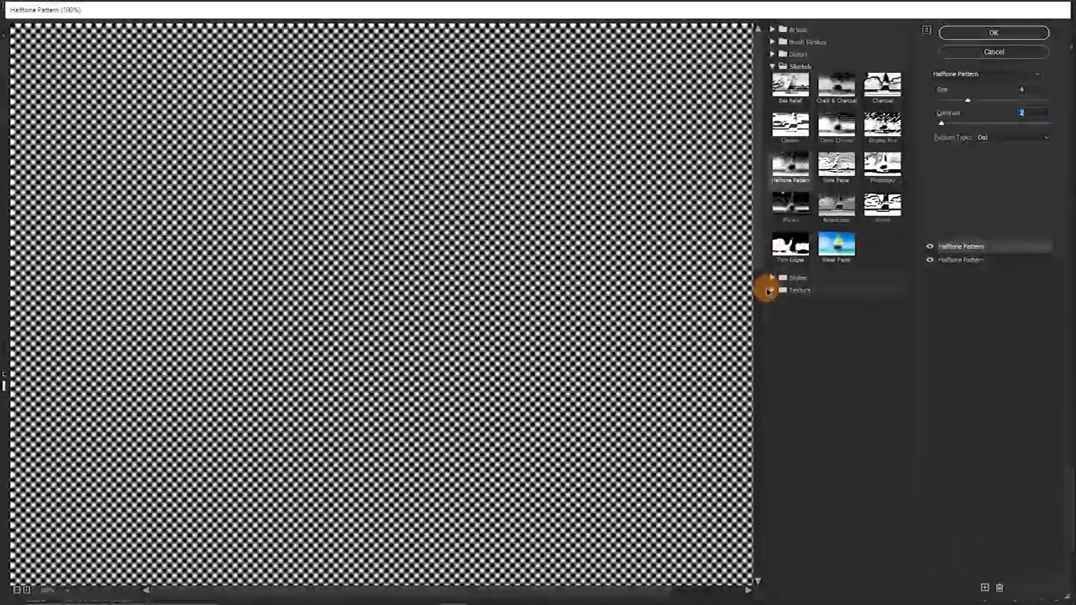
click(784, 291)
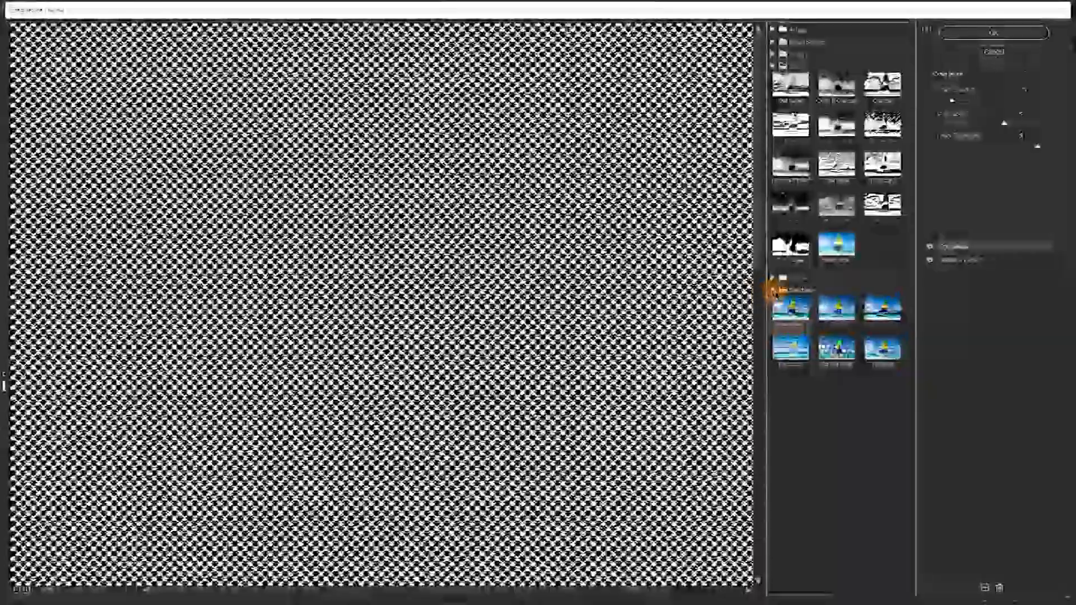
click(773, 290)
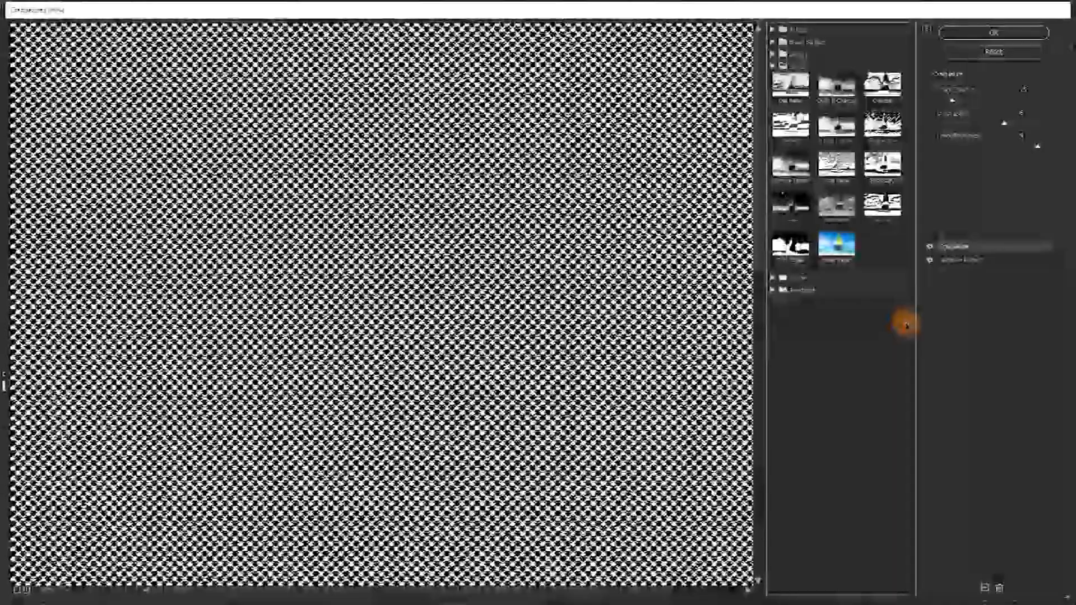
click(804, 289)
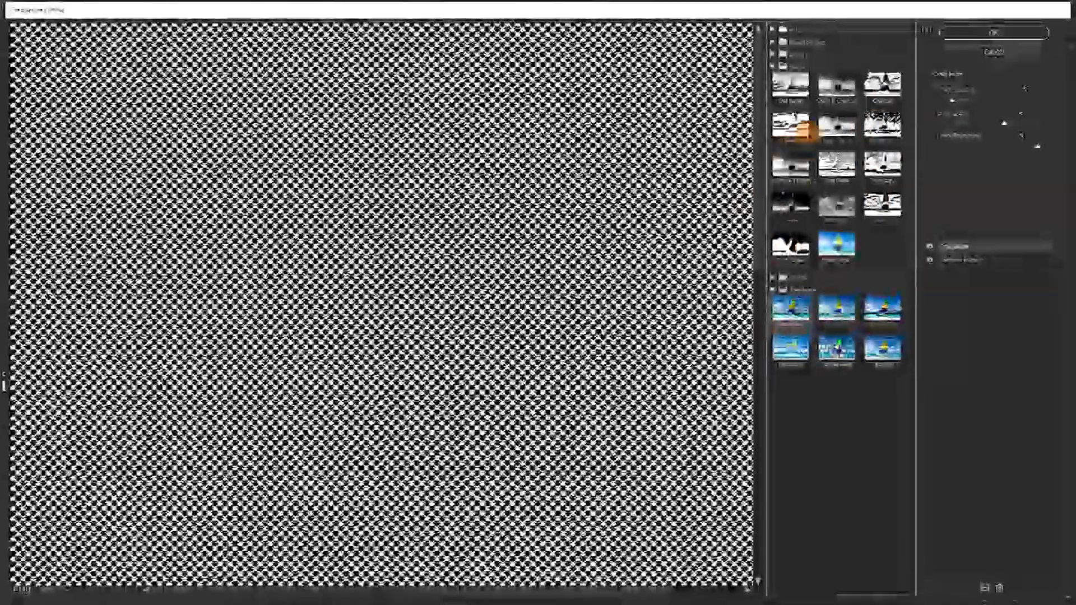
click(884, 125)
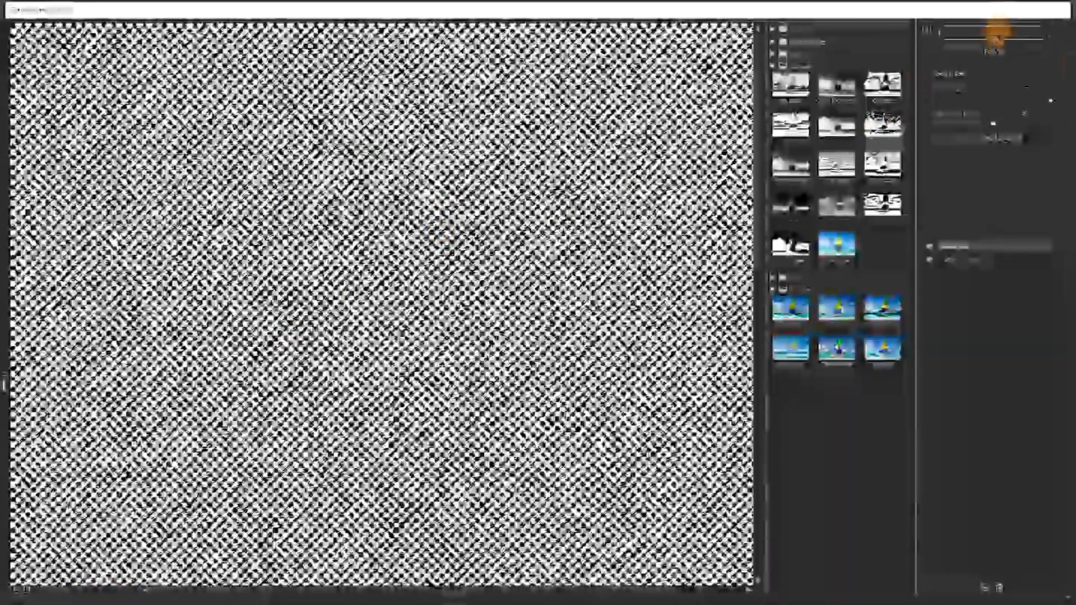
click(996, 33)
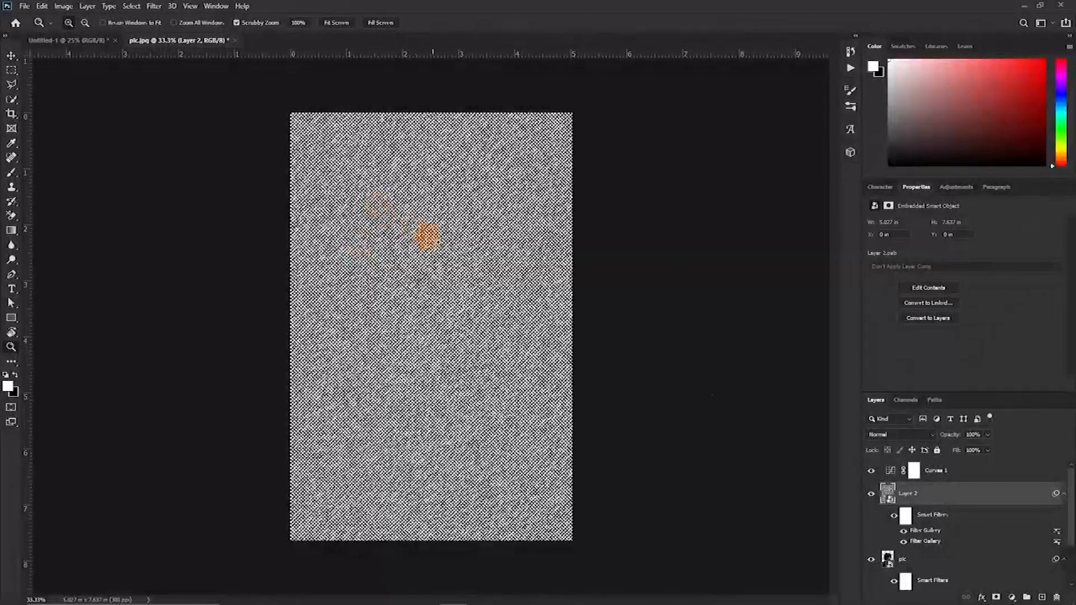
- Set Layer 2's blend mode to Soft Light and clip it to the pic layer
click(877, 434)
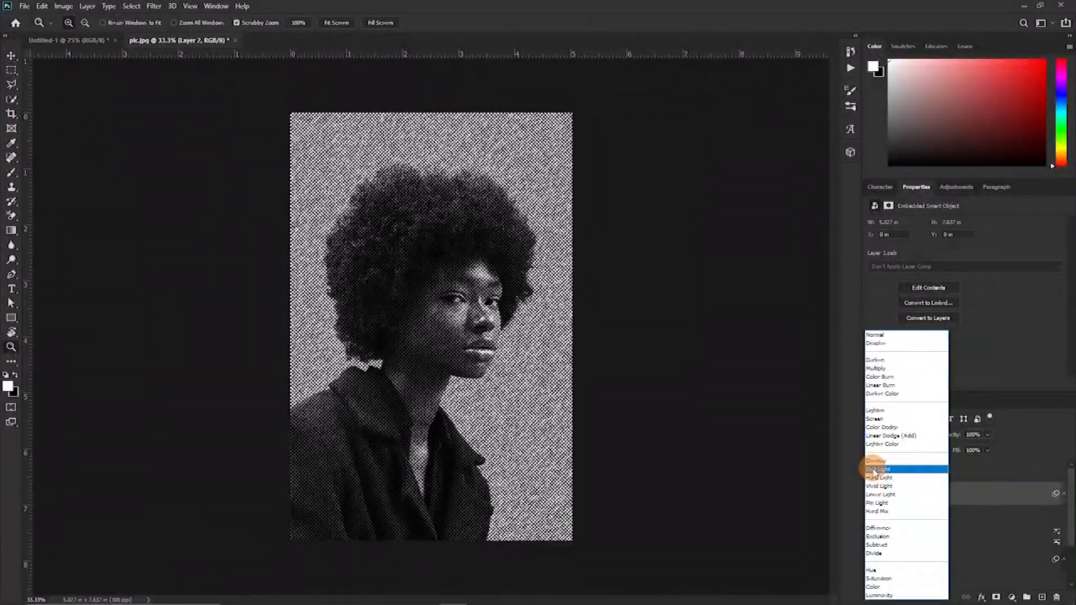
click(876, 469)
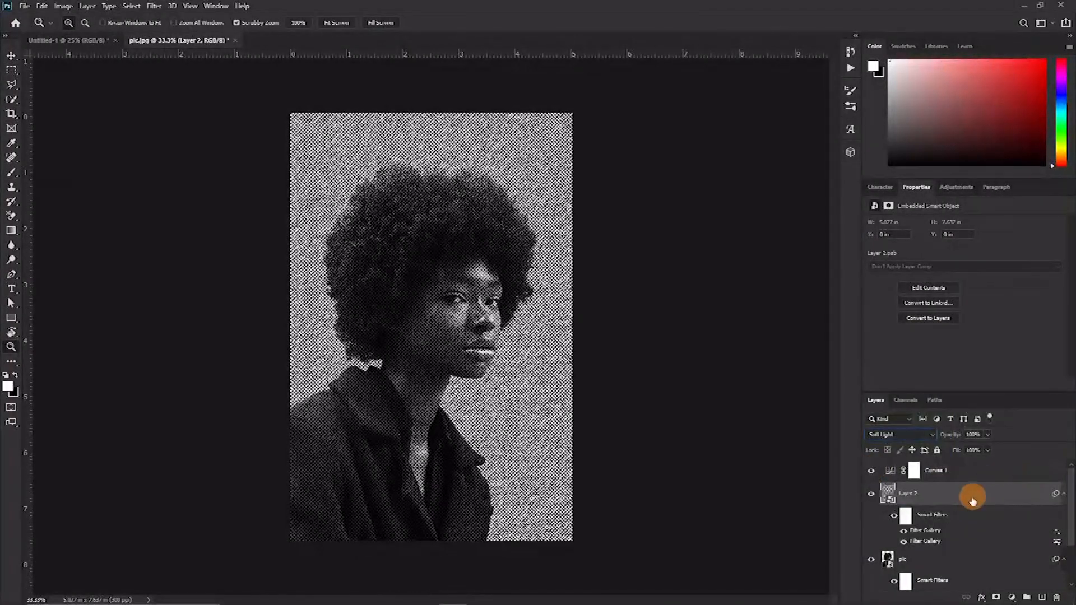
alt+click(890, 545)
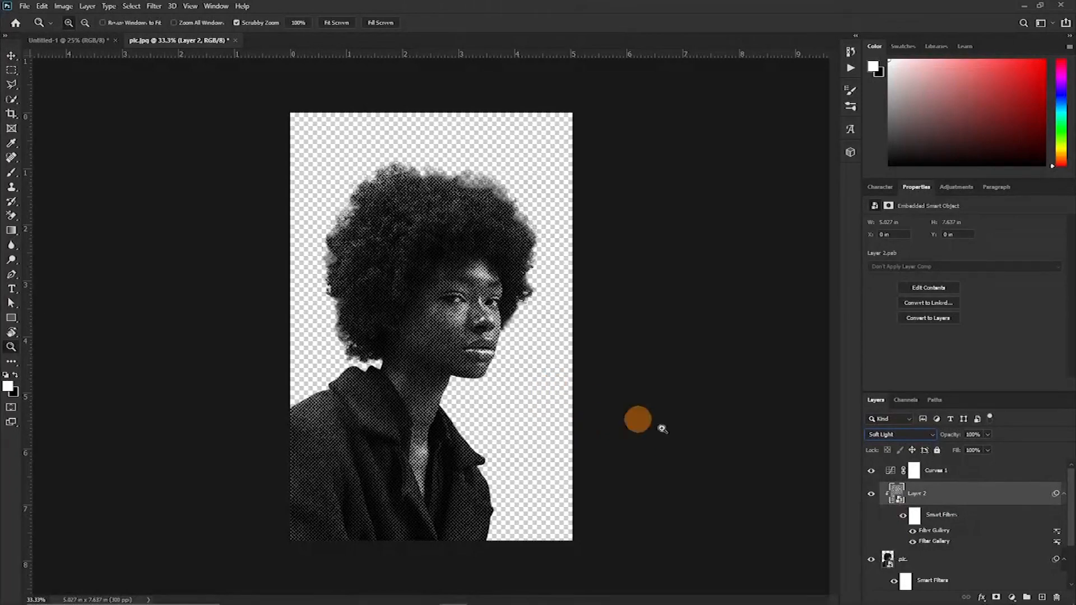
- Lower the opacity of the halftone Layer 2 to 29% while checking the effect on the face
click(513, 376)
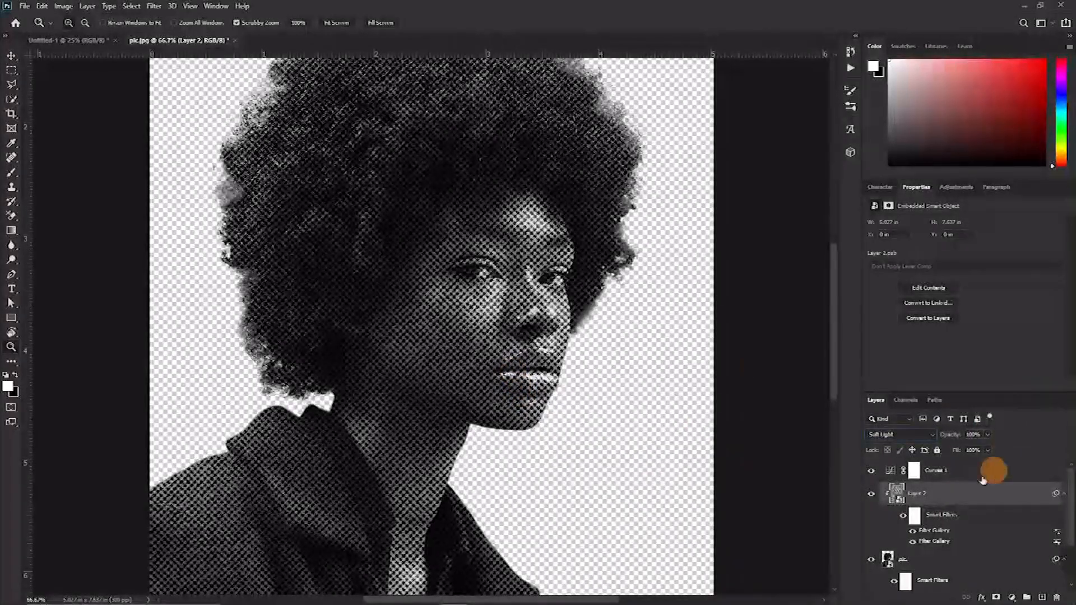
drag(953, 439, 906, 452)
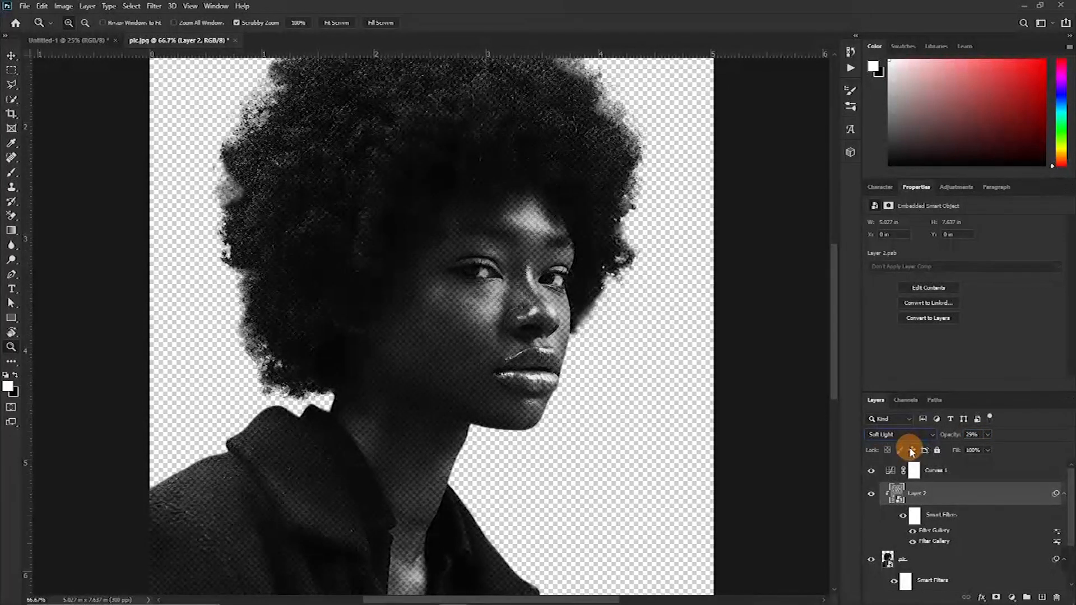
key(ctrl+minus)
key(ctrl+minus)
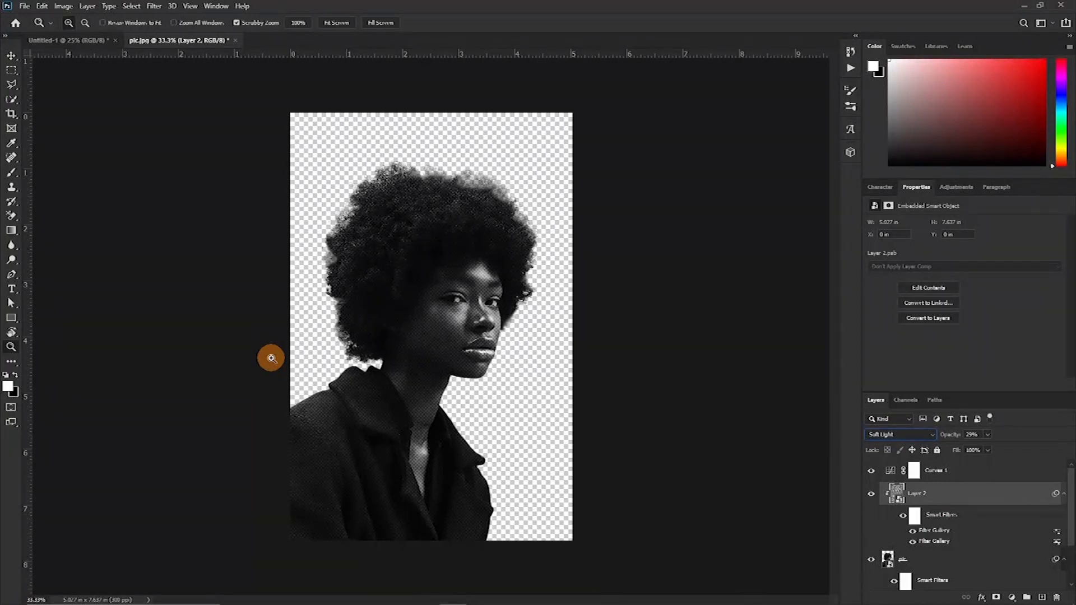
click(81, 41)
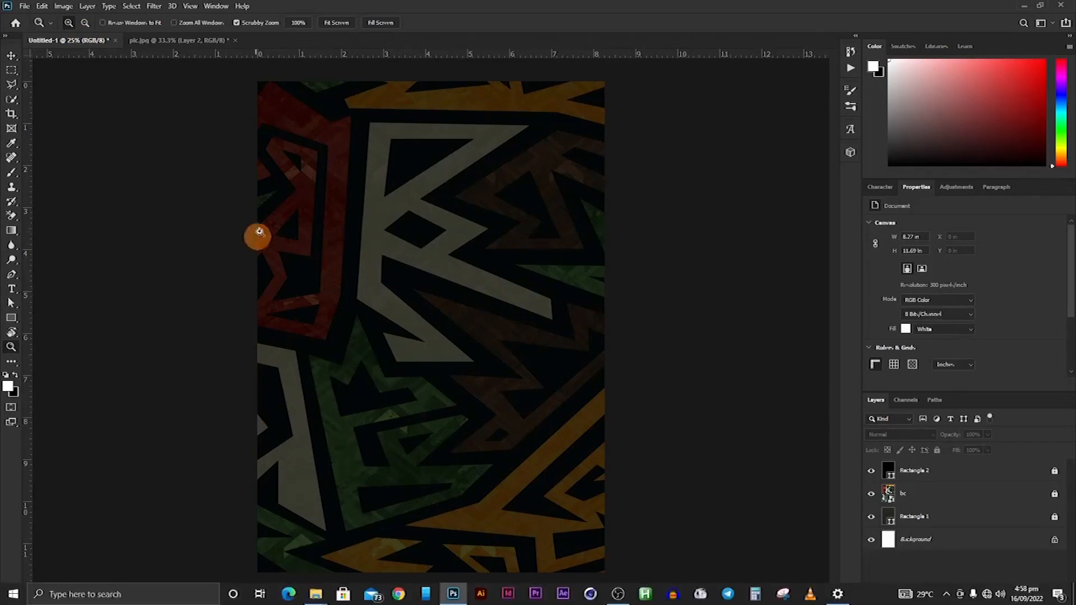
click(183, 46)
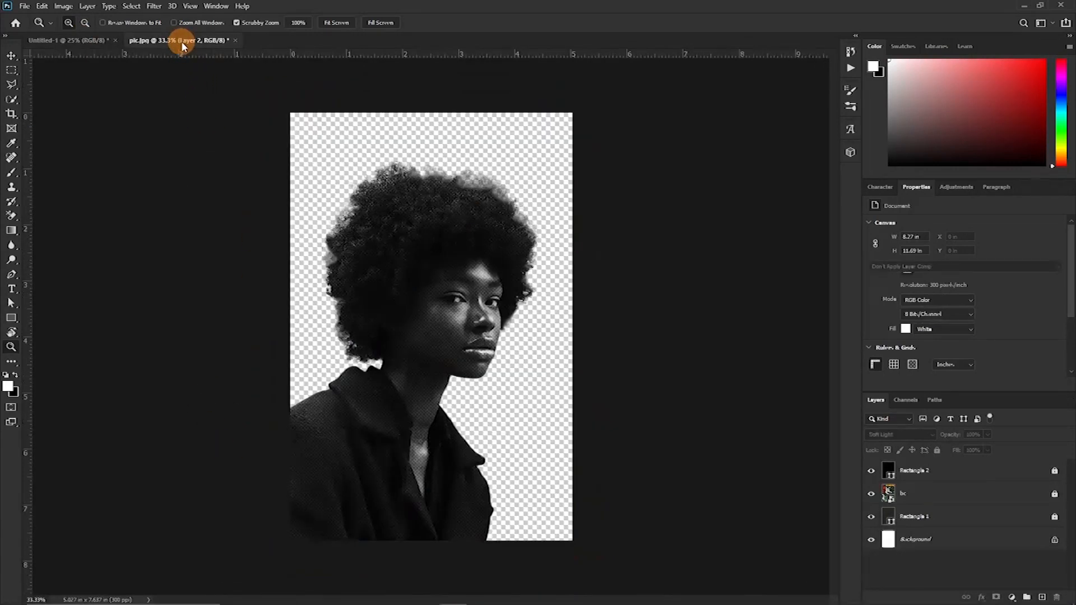
scroll(908, 507, up, 2)
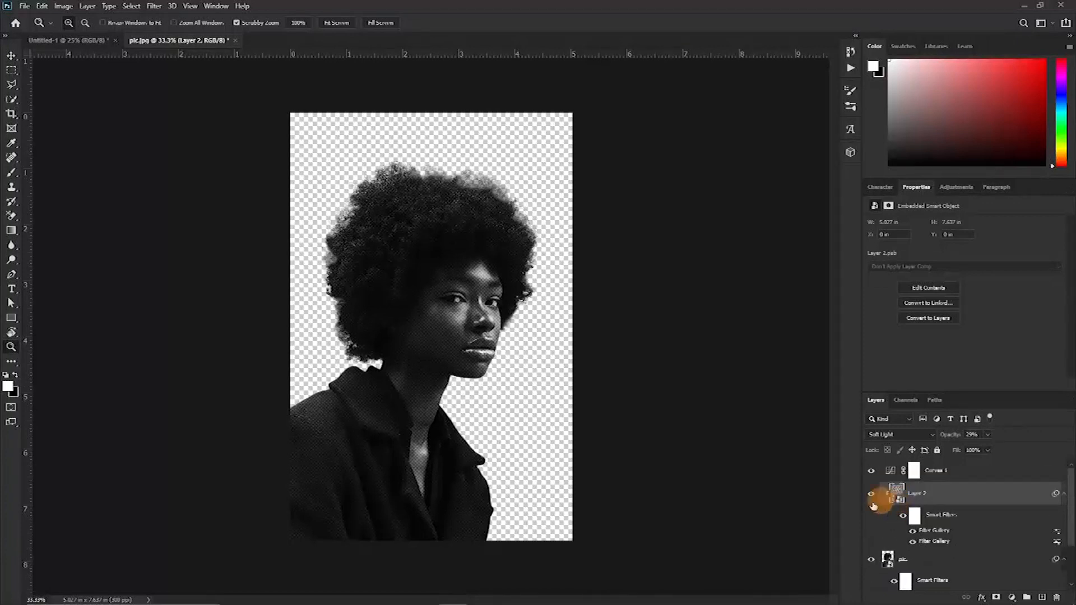
- Cover the canvas with a white rectangle of about 1613 by 2345 px on a locked layer above Curves 1
key(u)
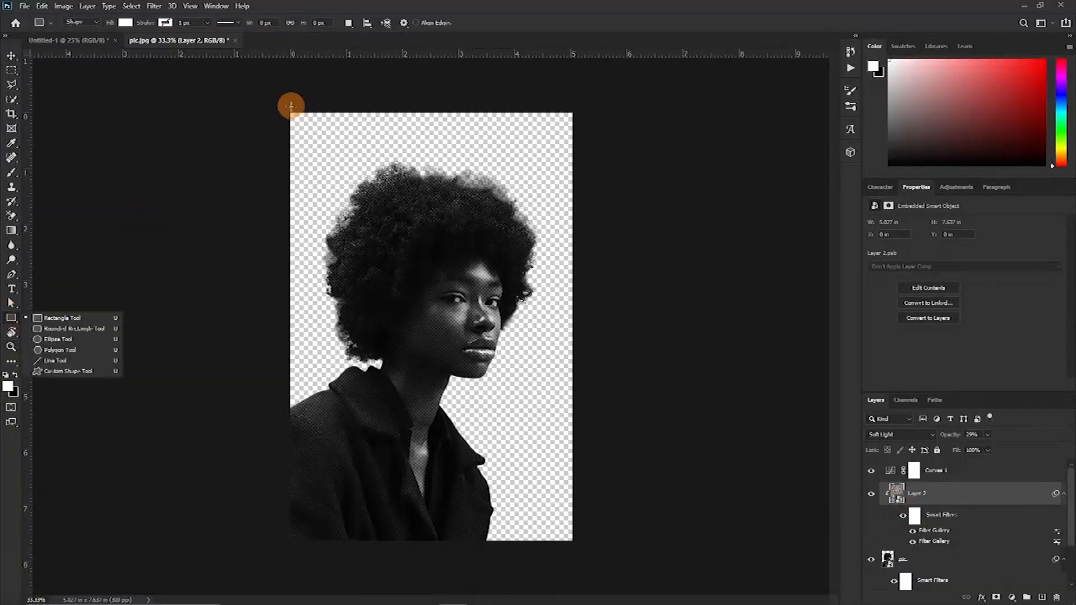
drag(285, 108, 586, 546)
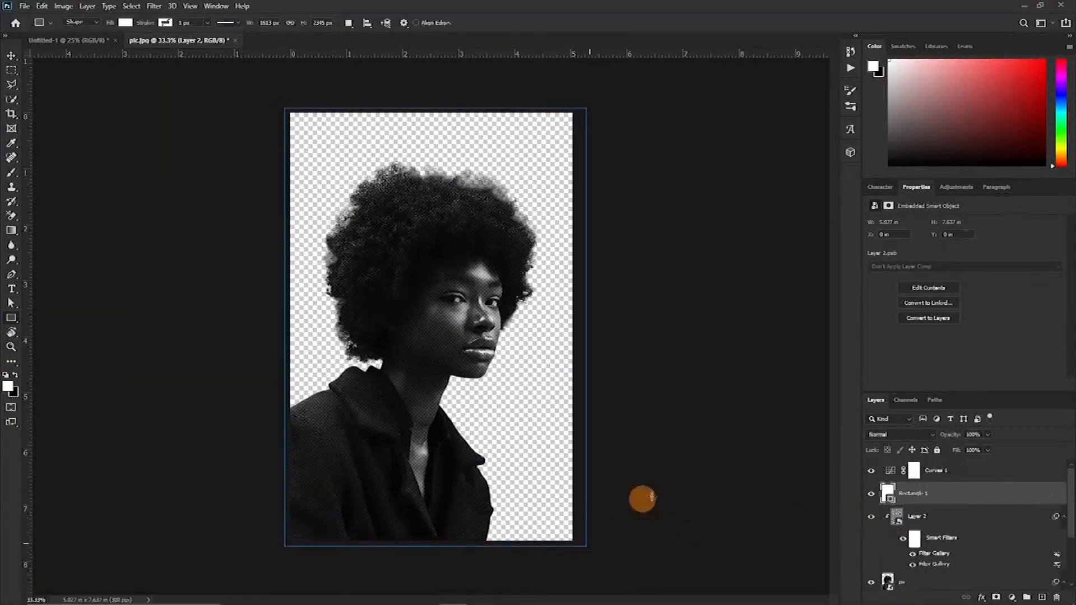
drag(985, 490, 942, 466)
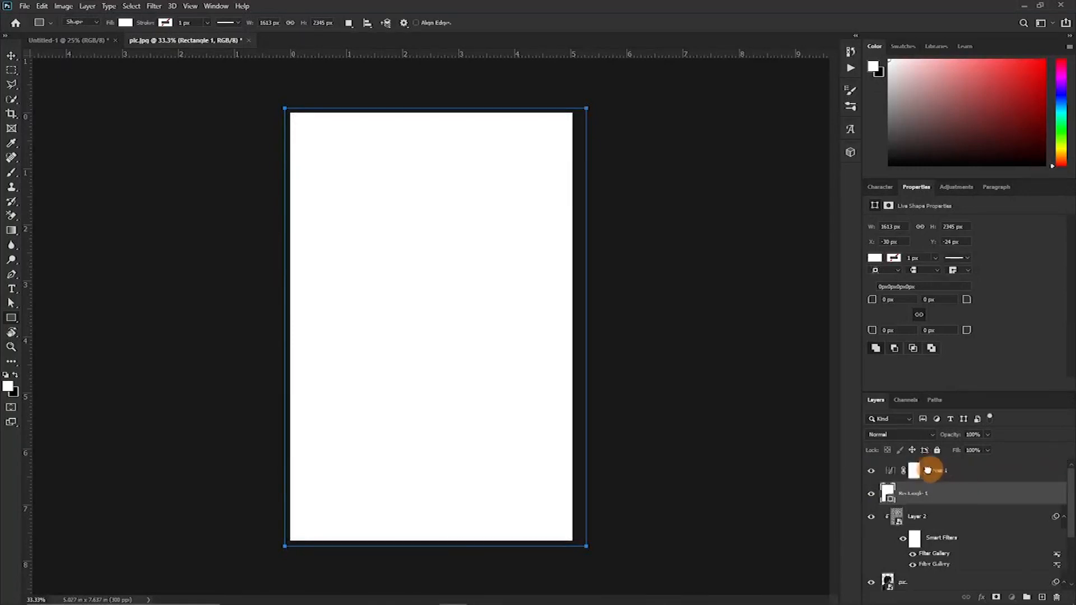
key(shift+u)
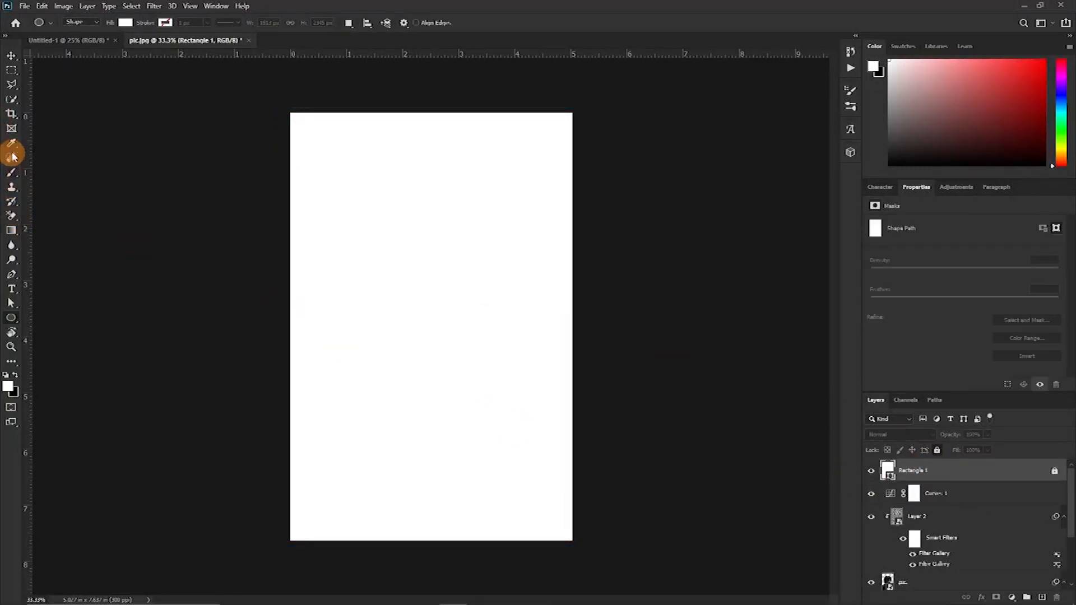
- Add an empty layer above the white rectangle, restore the default black and white colors and try a soft 500 px brush stroke
key(b)
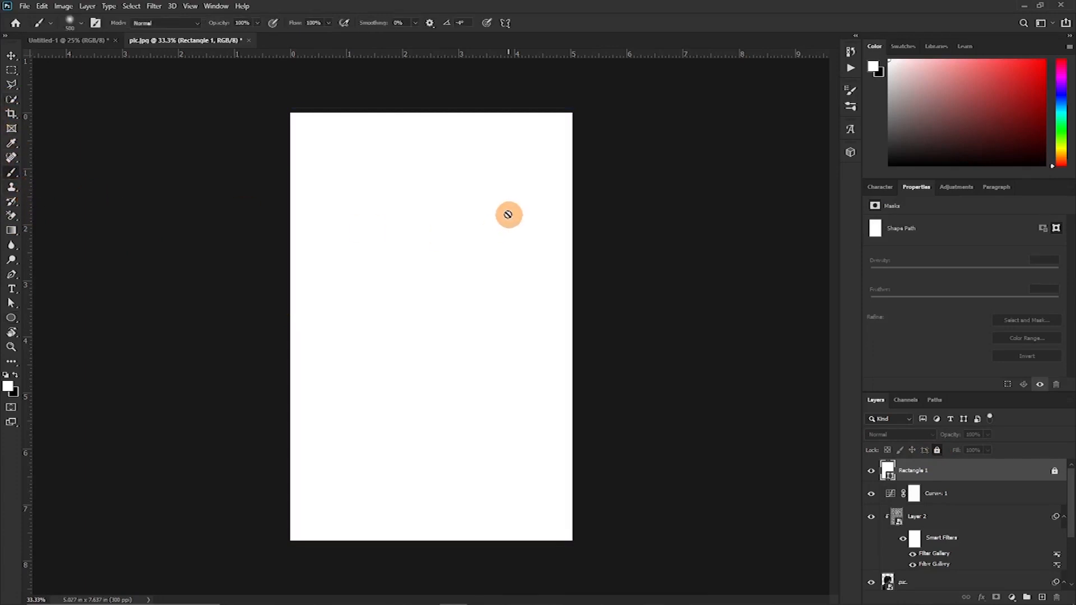
key(ctrl+shift+alt+n)
key(d)
mouse_move(381, 241)
mouse_down()
mouse_move(424, 368)
mouse_move(406, 385)
mouse_move(406, 371)
mouse_up()
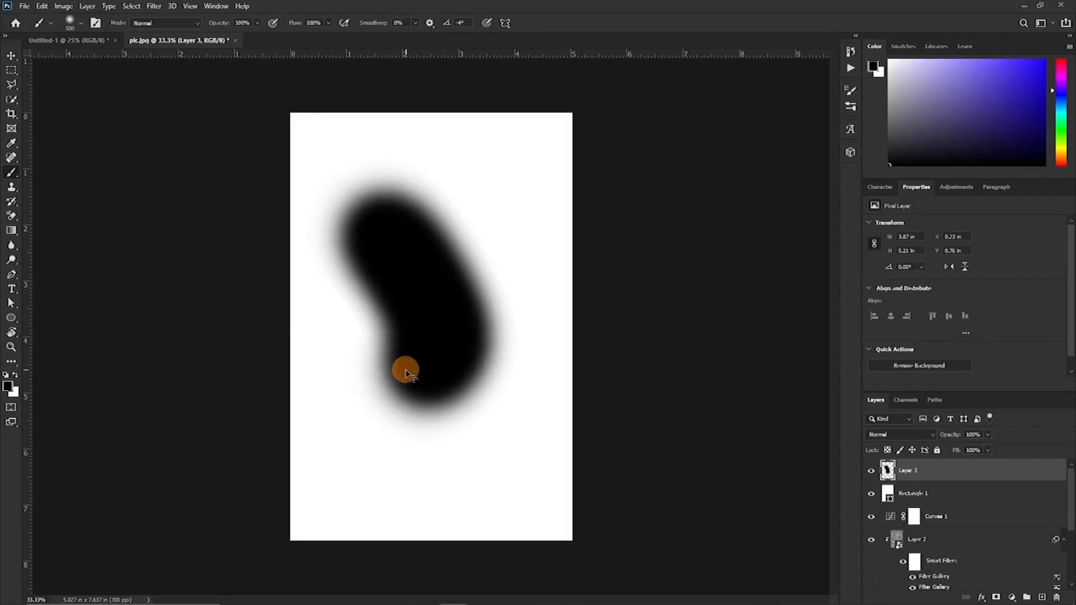
key(ctrl+z)
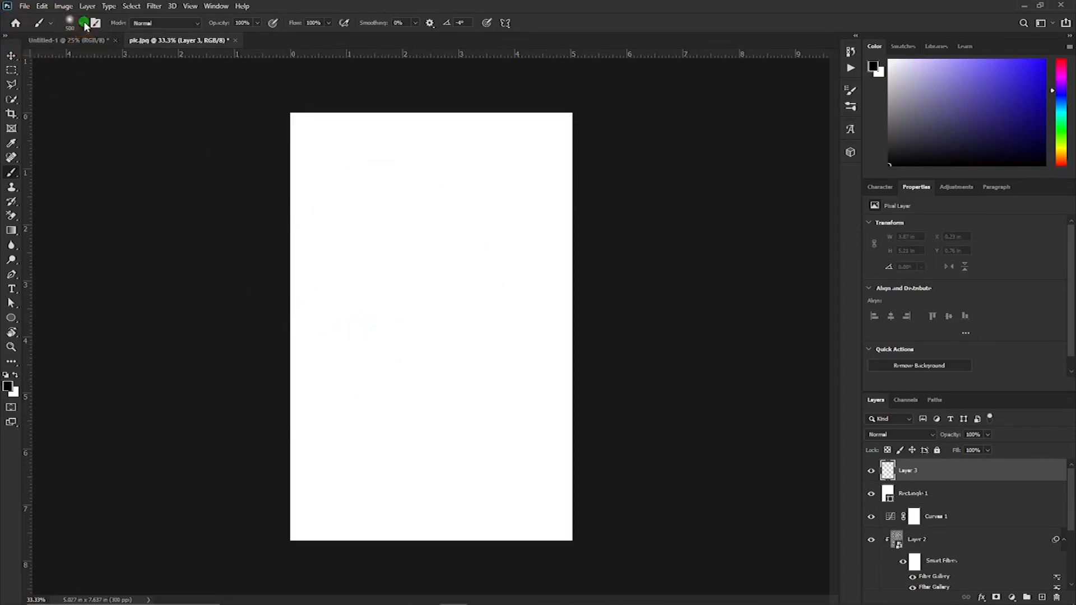
- Set the brush to a round tip of 14 px with 100% hardness
click(84, 24)
drag(71, 73, 73, 86)
click(113, 108)
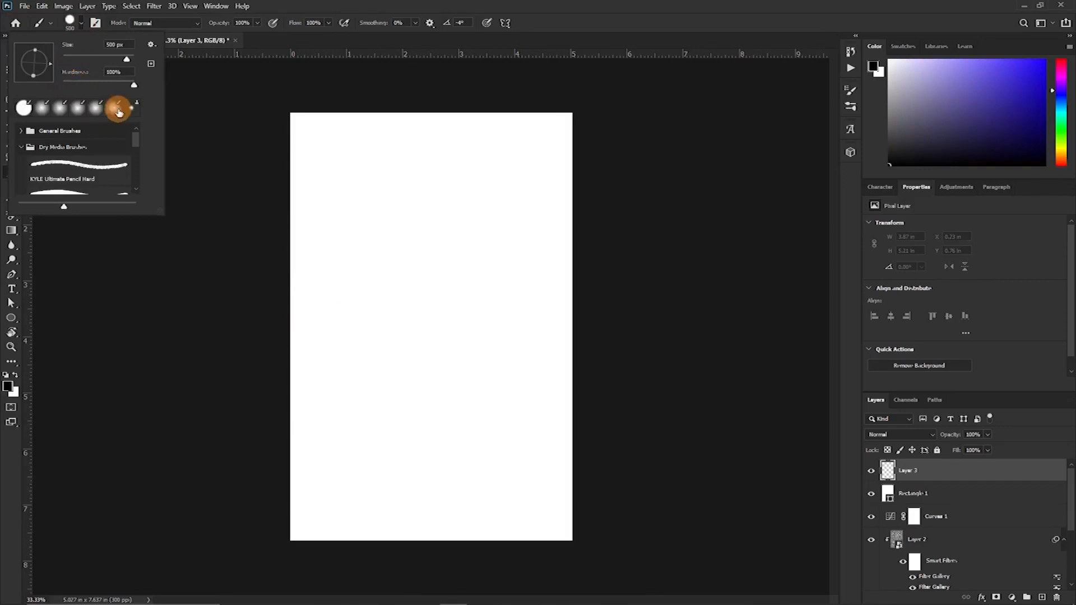
click(72, 60)
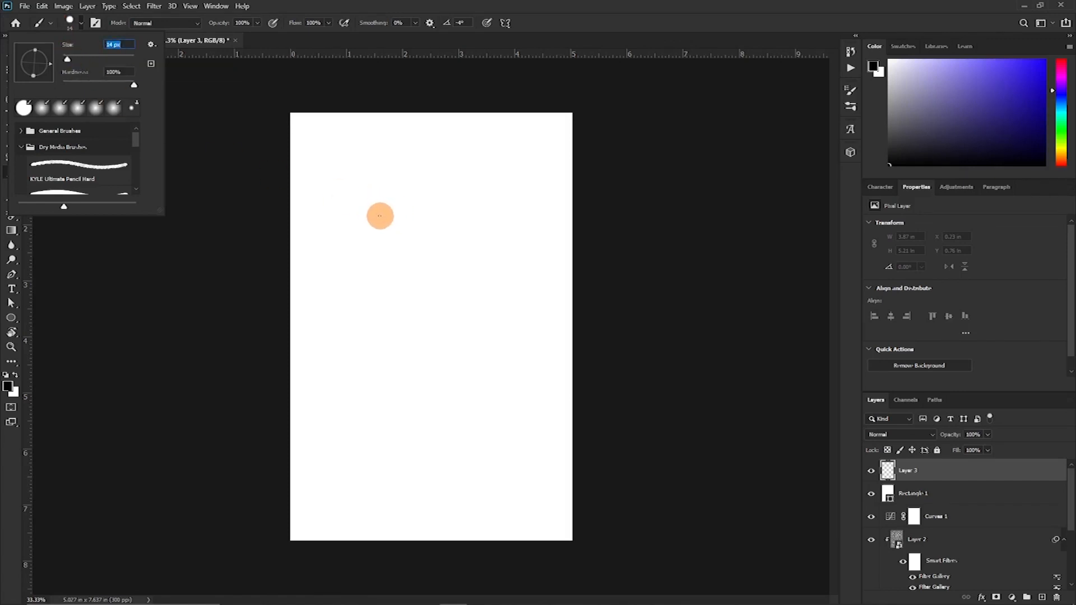
key(Escape)
key(ctrl+plus)
key(ctrl+plus)
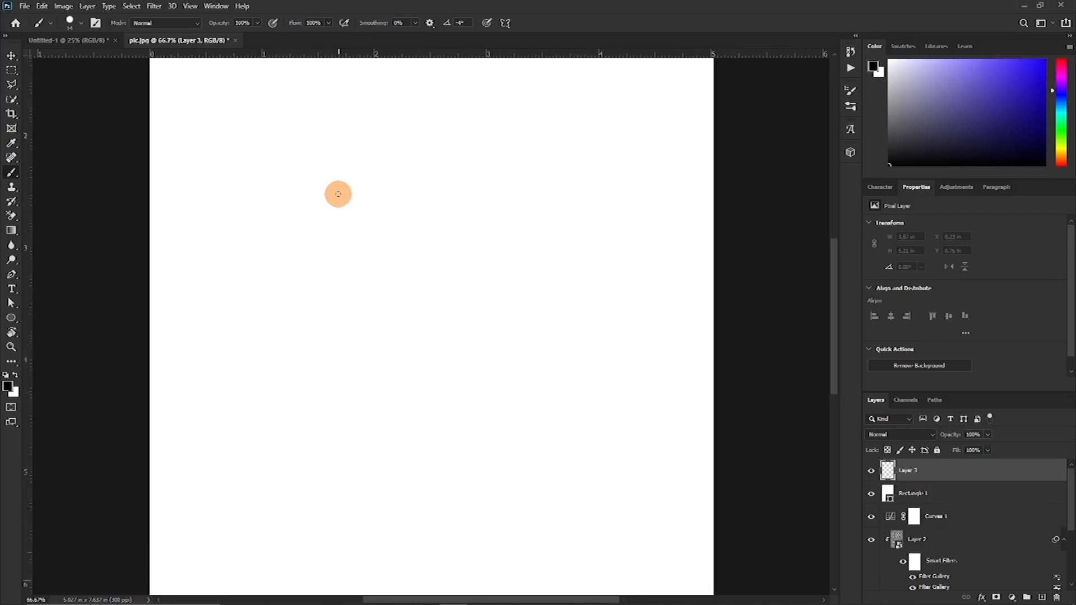
- Sketch a crown outline on Layer 3 with a curved base, two sides and pointed peaks
click(235, 156)
drag(285, 241, 477, 223)
scroll(470, 157, up, 3)
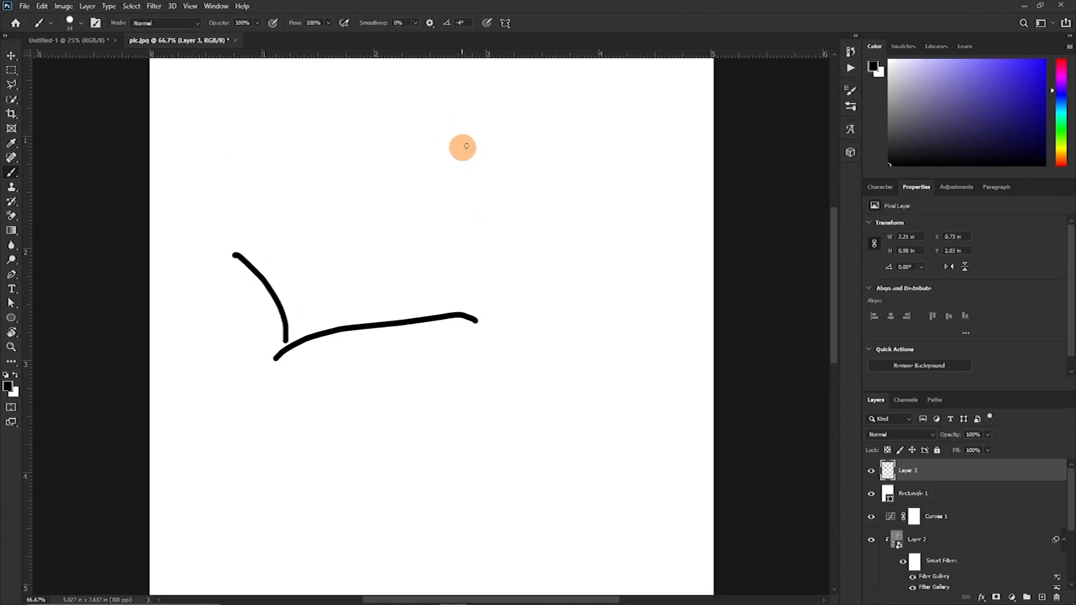
mouse_move(497, 128)
mouse_down()
mouse_move(481, 184)
mouse_move(490, 348)
mouse_up()
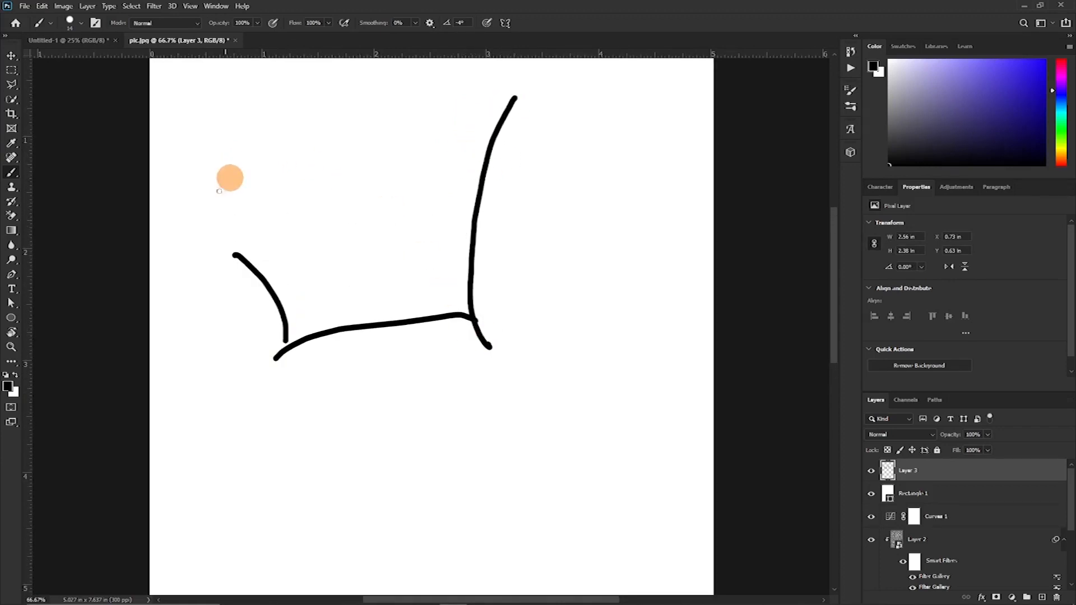
mouse_move(239, 248)
mouse_down()
mouse_move(300, 275)
mouse_move(460, 183)
mouse_up()
drag(451, 168, 495, 146)
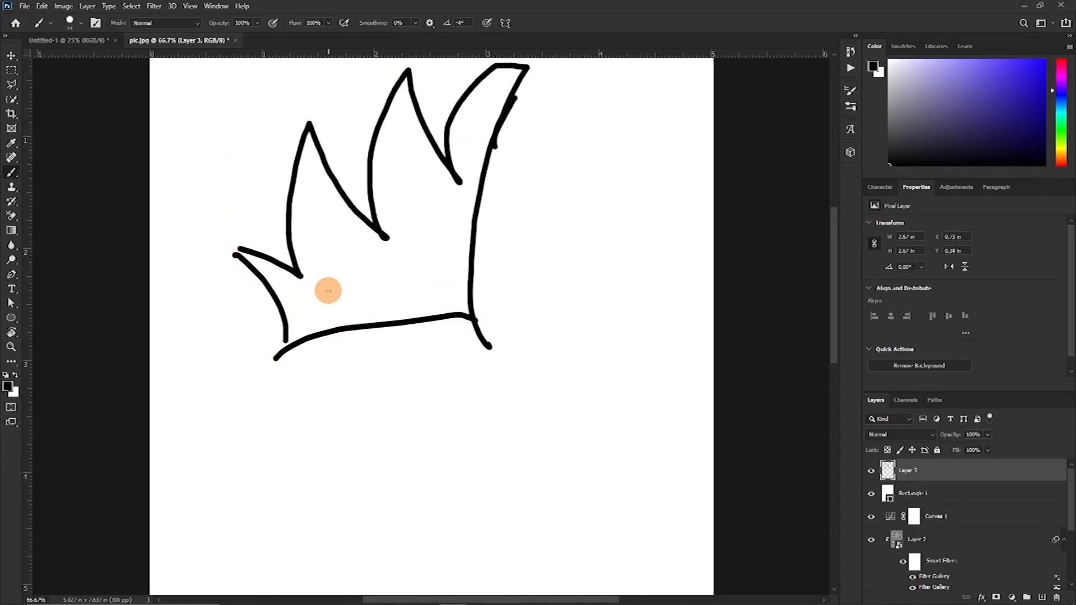
- Add marks around the crown's peaks and a zigzag band along its base
drag(249, 182, 255, 196)
drag(345, 129, 354, 128)
drag(437, 92, 440, 99)
drag(285, 320, 467, 251)
drag(301, 308, 486, 270)
- Enlarge the brush to 45 px and thicken the first crown's outline strokes
key(bracketright)
key(bracketright)
key(bracketright)
key(bracketright)
key(bracketright)
key(bracketright)
key(bracketright)
mouse_move(297, 287)
mouse_down()
mouse_move(310, 141)
mouse_move(384, 236)
mouse_up()
drag(512, 70, 479, 307)
scroll(392, 196, up, 1)
drag(378, 230, 455, 210)
- Paint a second, bolder crown below the first with a base line, sides, three peaks and dots
scroll(336, 224, down, 7)
drag(313, 389, 596, 371)
drag(621, 180, 568, 422)
drag(387, 253, 437, 155)
drag(440, 154, 490, 274)
drag(306, 294, 348, 222)
drag(331, 224, 393, 301)
mouse_move(493, 309)
mouse_down()
mouse_move(546, 217)
mouse_move(581, 305)
mouse_up()
drag(441, 128, 429, 148)
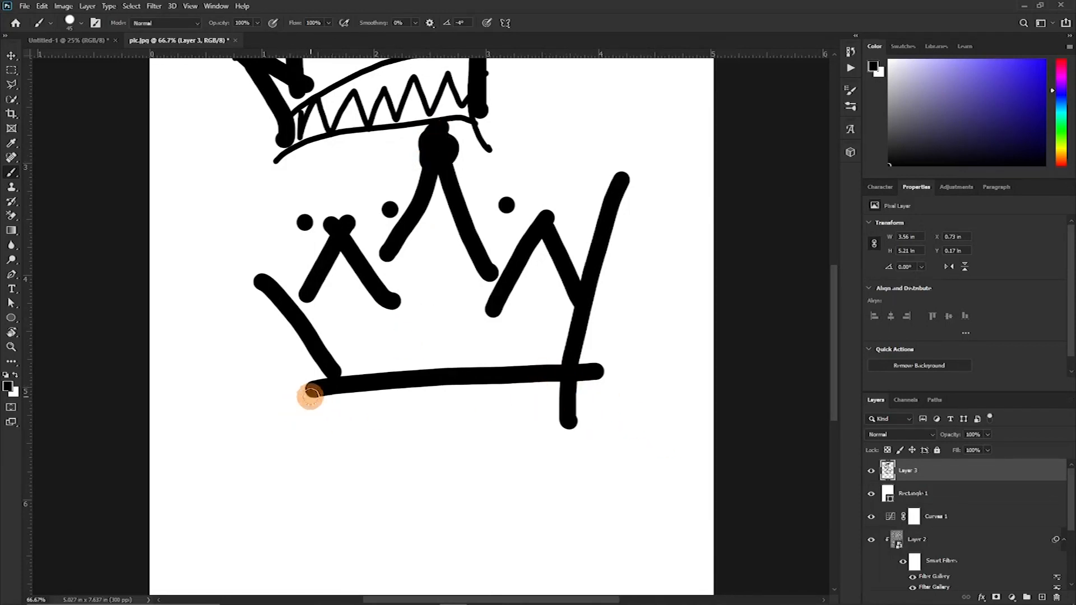
- Add a slanted lower edge to the second crown and fill its band with crisscross strokes
drag(308, 395, 639, 480)
click(371, 383)
mouse_move(383, 416)
mouse_down()
mouse_move(453, 404)
mouse_move(426, 416)
mouse_move(505, 381)
mouse_move(472, 419)
mouse_move(546, 416)
mouse_move(564, 391)
mouse_move(472, 442)
mouse_up()
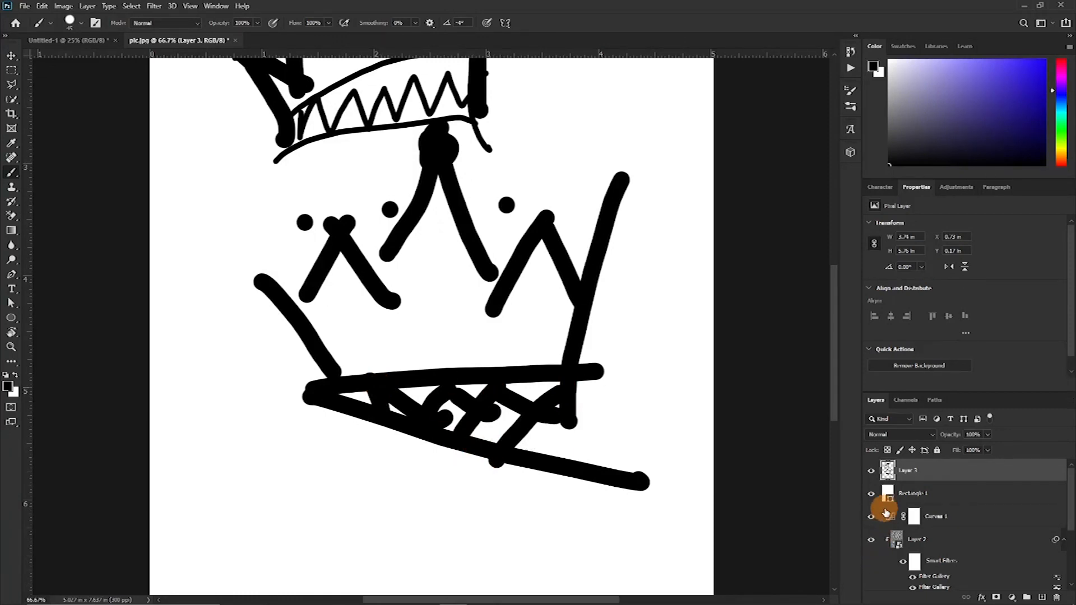
- Hide the white Rectangle 1 layer and add a Gradient Overlay effect to the crown Layer 3
click(871, 493)
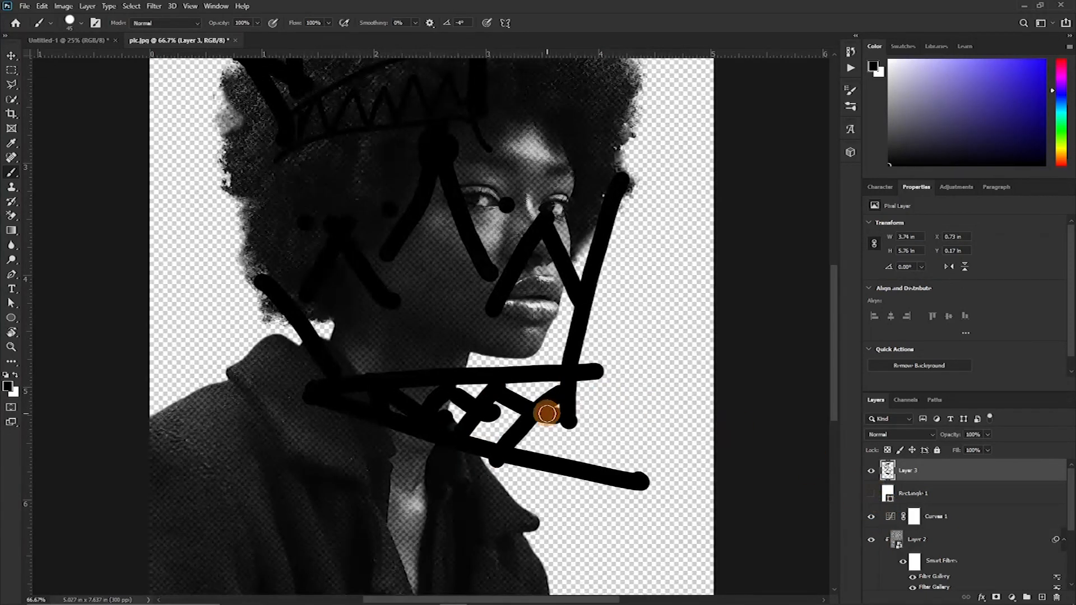
scroll(1001, 507, up, 2)
click(991, 476)
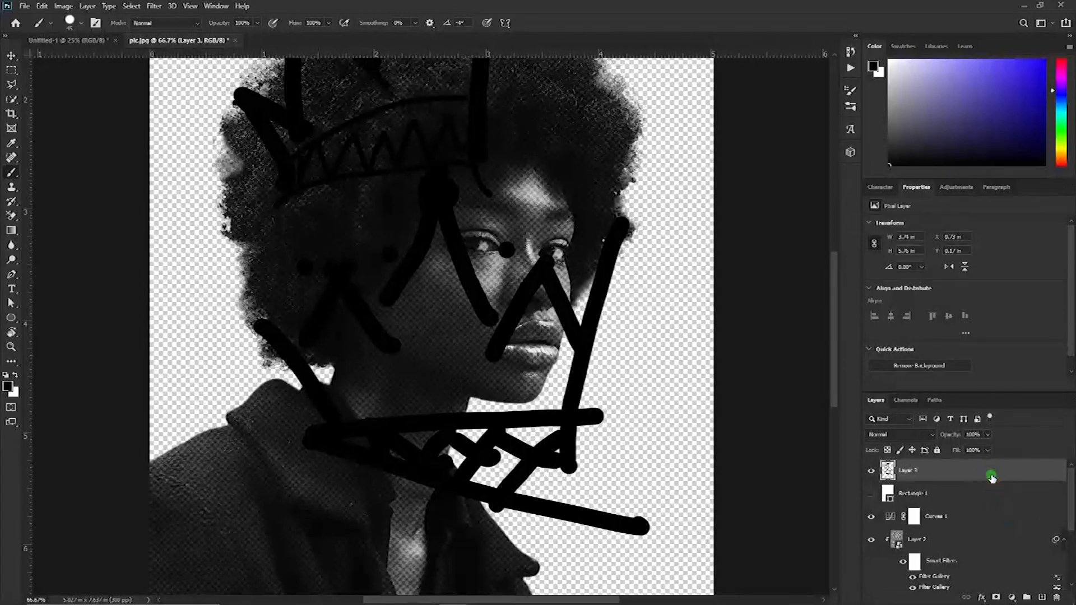
double_click(991, 475)
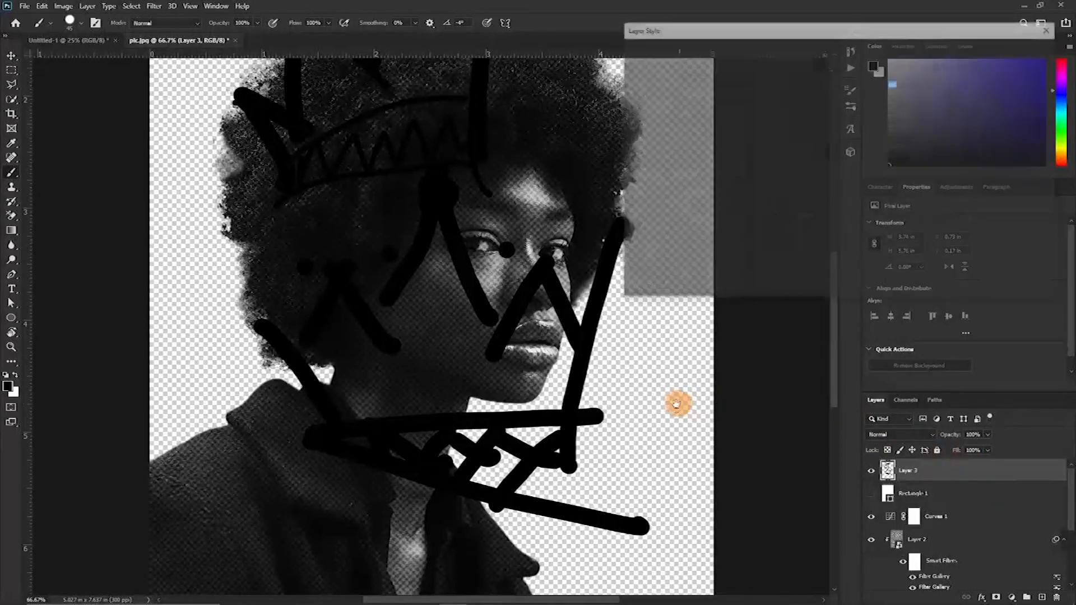
click(659, 198)
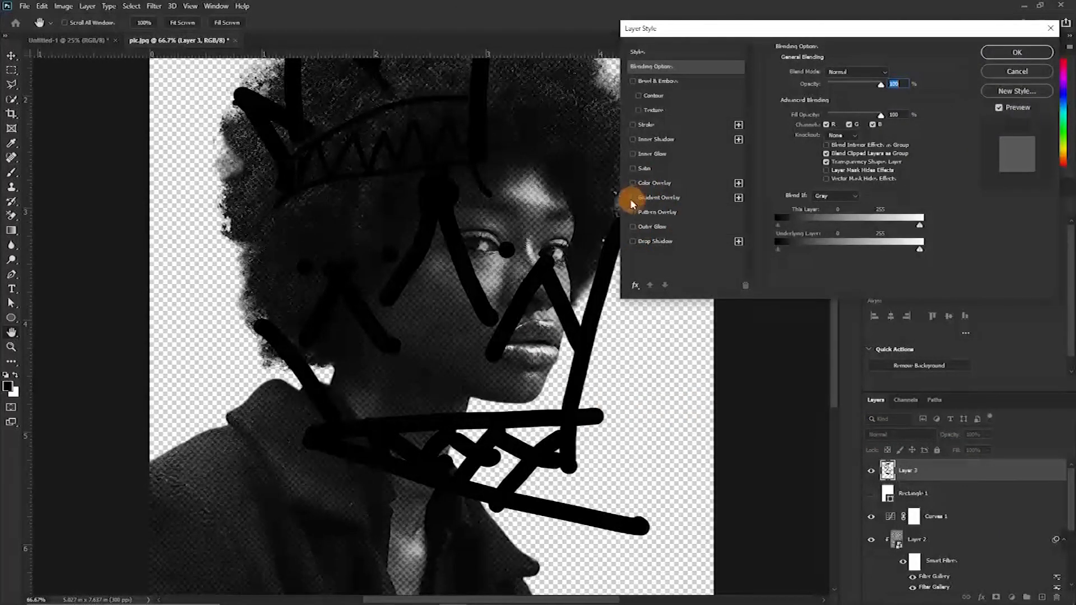
click(662, 203)
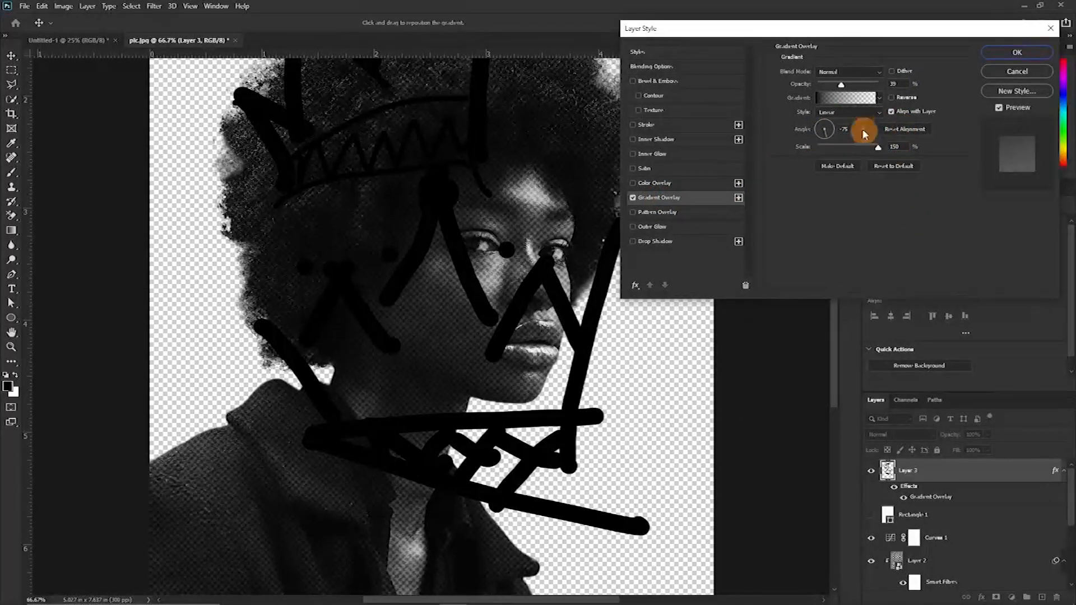
- Choose the purple-to-orange gradient preset for the overlay, raise its opacity to the maximum and apply the effect
click(876, 100)
click(826, 138)
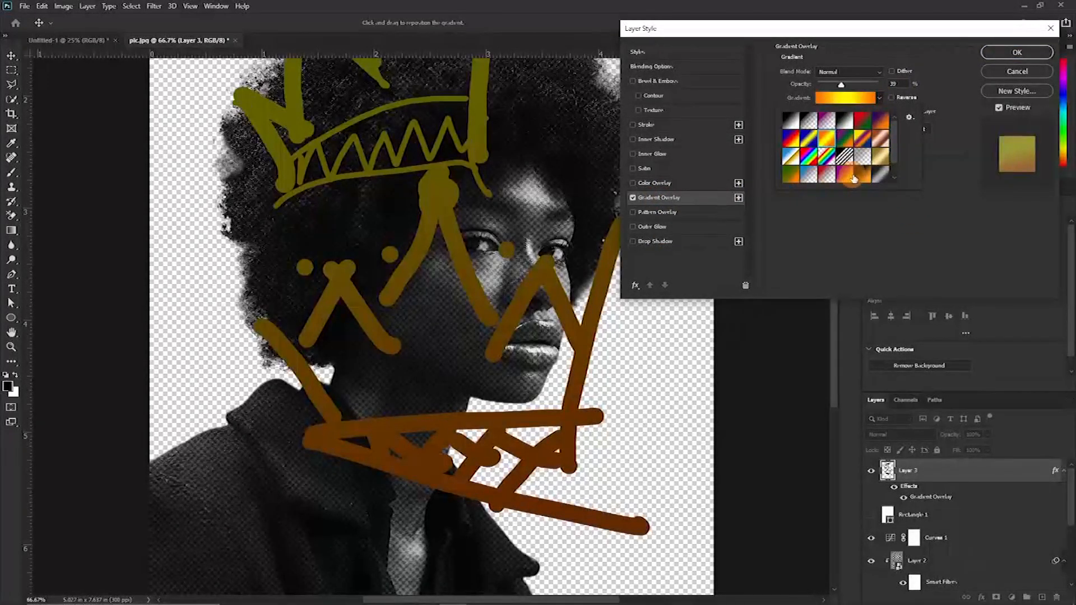
scroll(835, 177, down, 1)
click(832, 176)
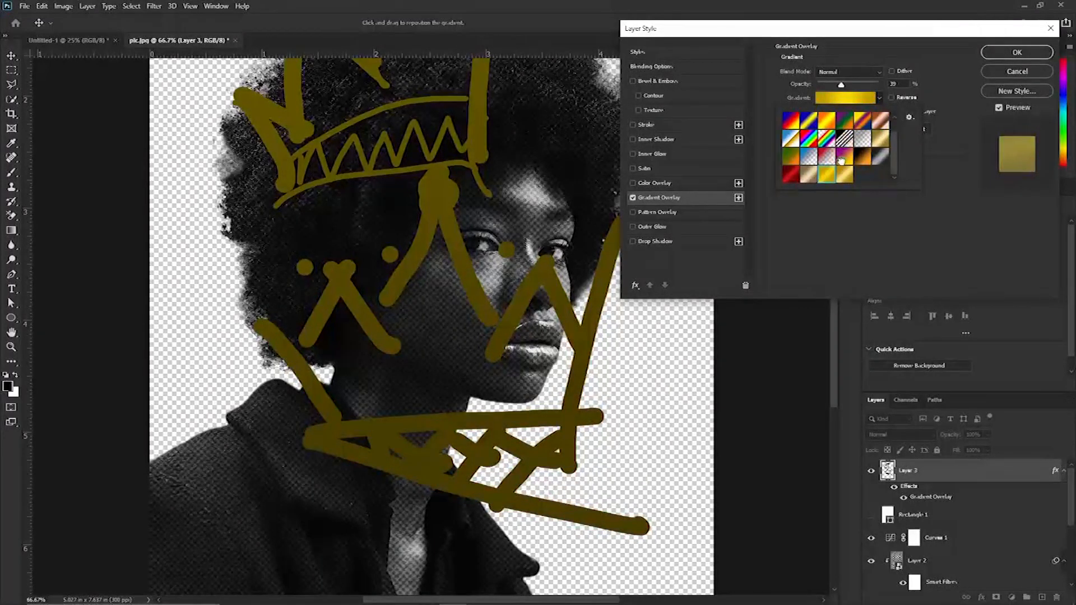
click(841, 159)
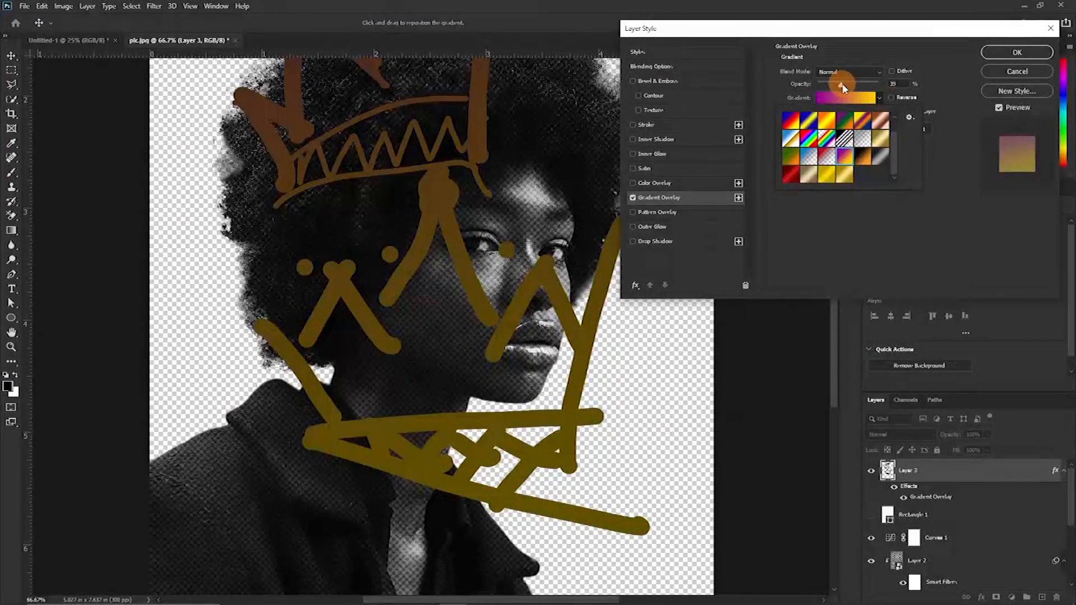
drag(843, 85, 899, 83)
click(1018, 52)
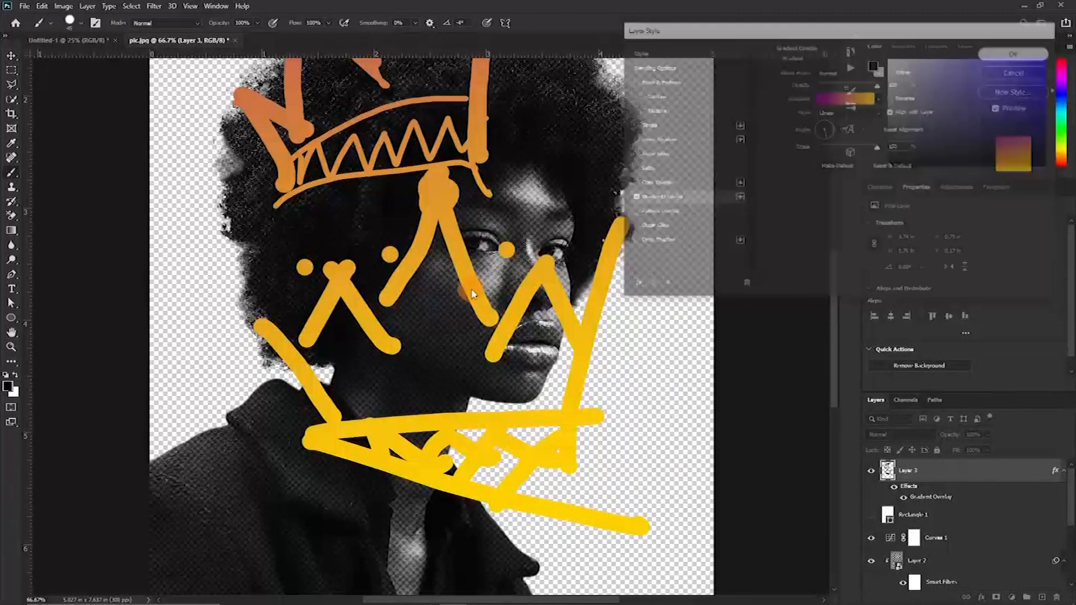
- Scale the painted crowns to 53.24% and position them over the top of the model's hair
scroll(472, 294, up, 2)
key(v)
drag(470, 314, 515, 277)
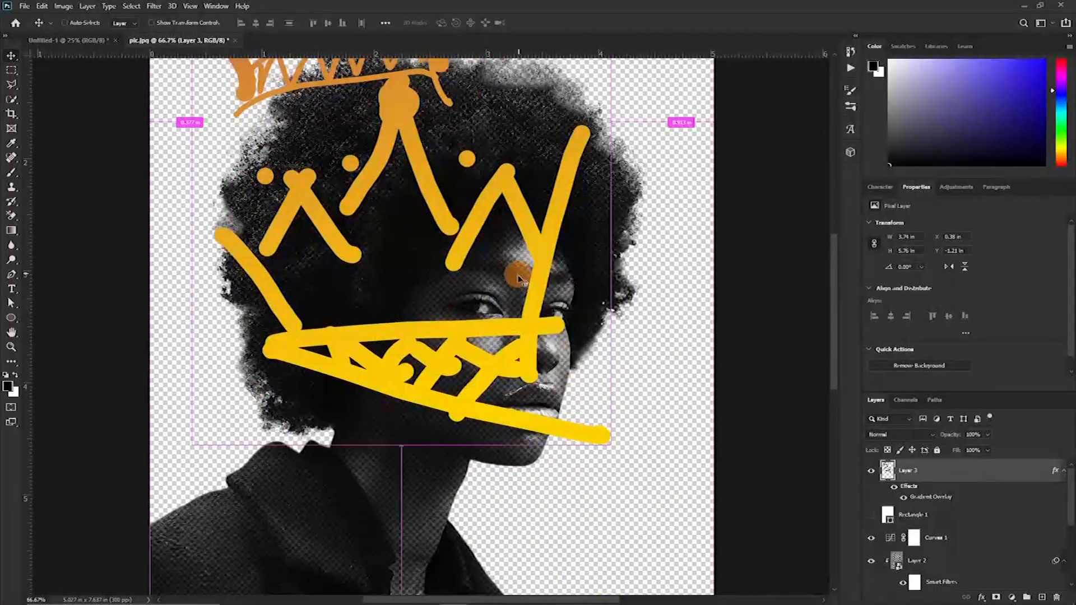
key(ctrl+t)
drag(612, 443, 371, 141)
scroll(406, 171, up, 2)
drag(370, 227, 507, 245)
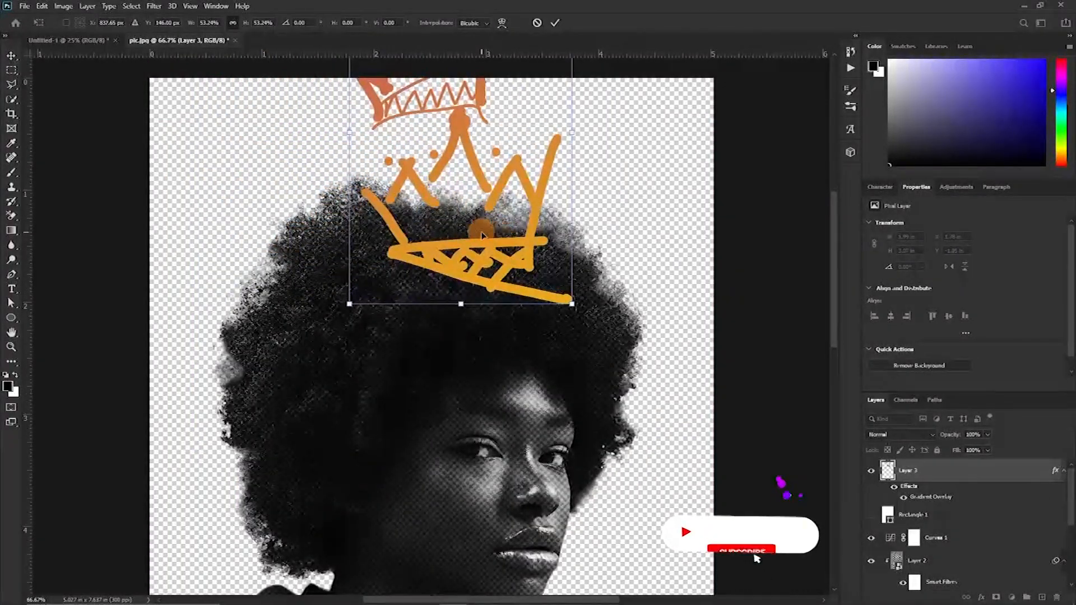
key(Return)
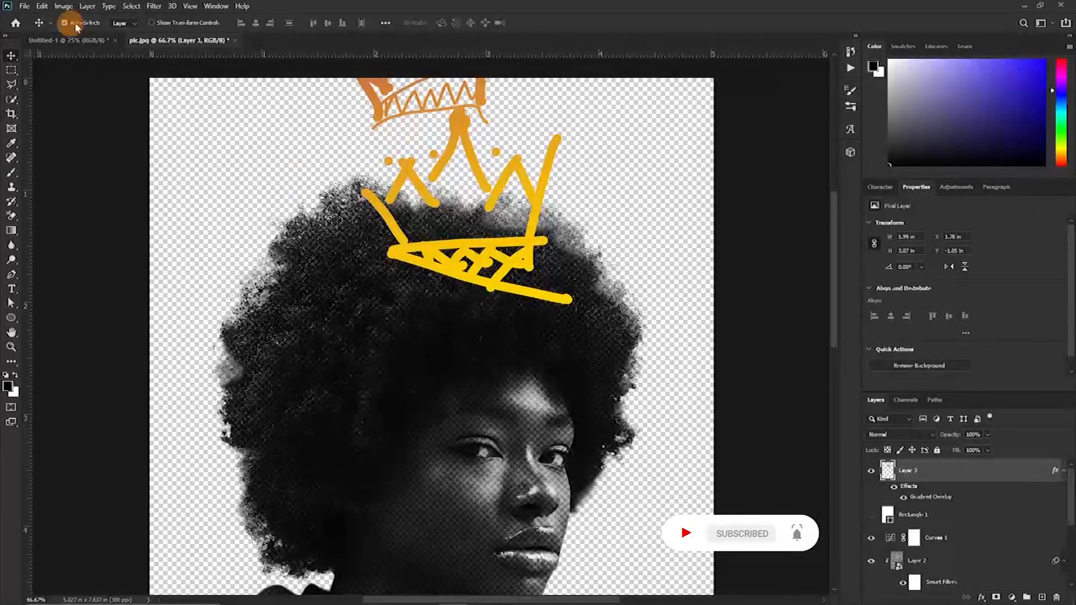
- Switch to the Untitled-1 document and place the picedit portrait image on the patterned background
click(63, 41)
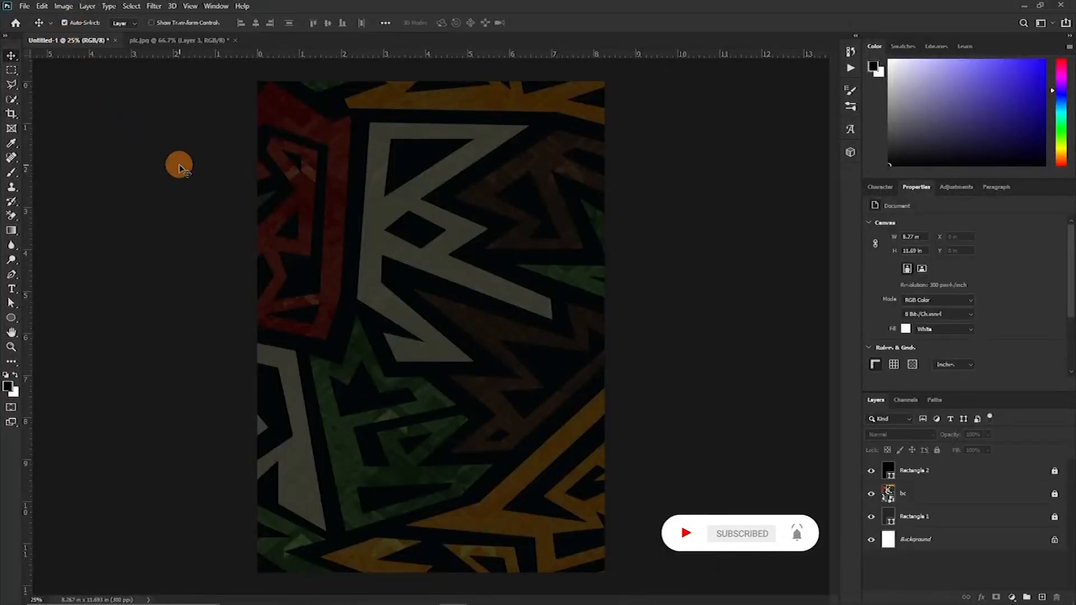
click(276, 595)
drag(312, 149, 443, 286)
key(Return)
- Create a circle about 1908 px wide and arrange it behind the portrait
click(11, 317)
drag(322, 96, 588, 364)
click(11, 56)
drag(442, 235, 416, 230)
drag(947, 471, 947, 504)
- Change the circle's fill color to ff514c
double_click(890, 494)
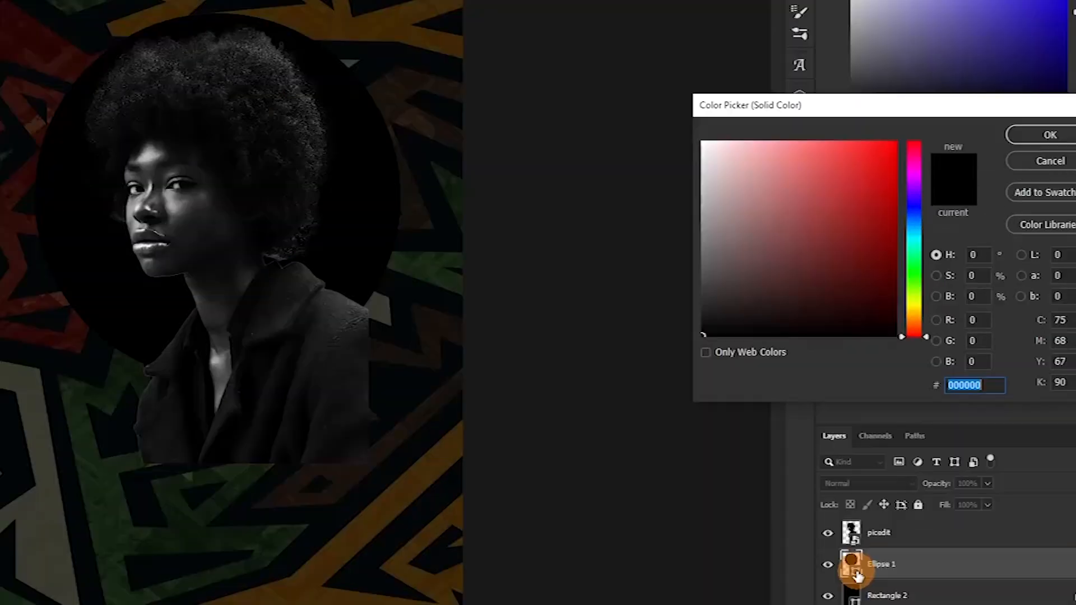
text(ff)
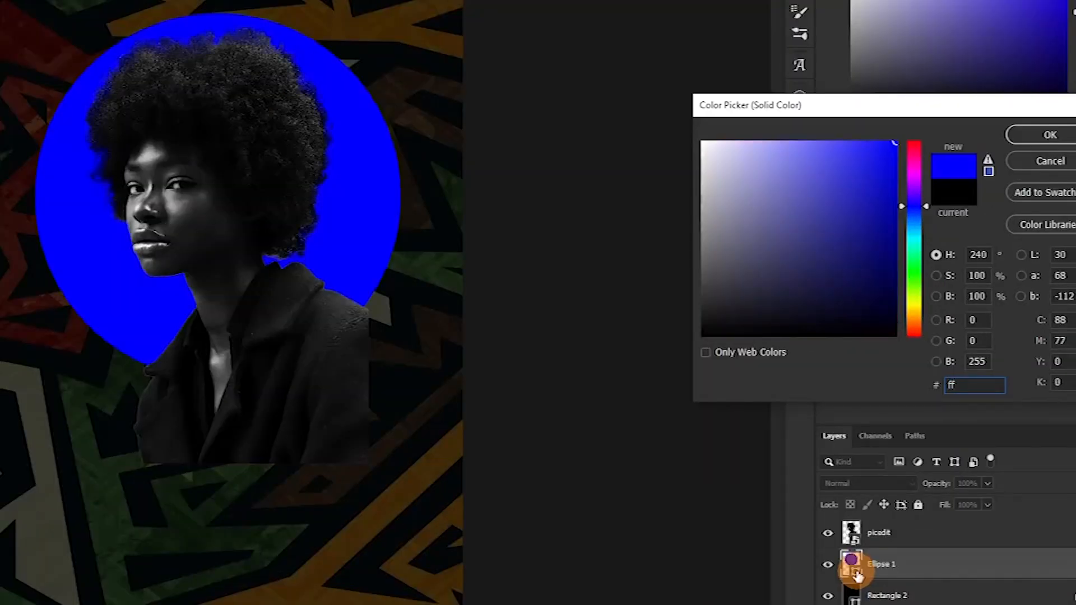
text(514)
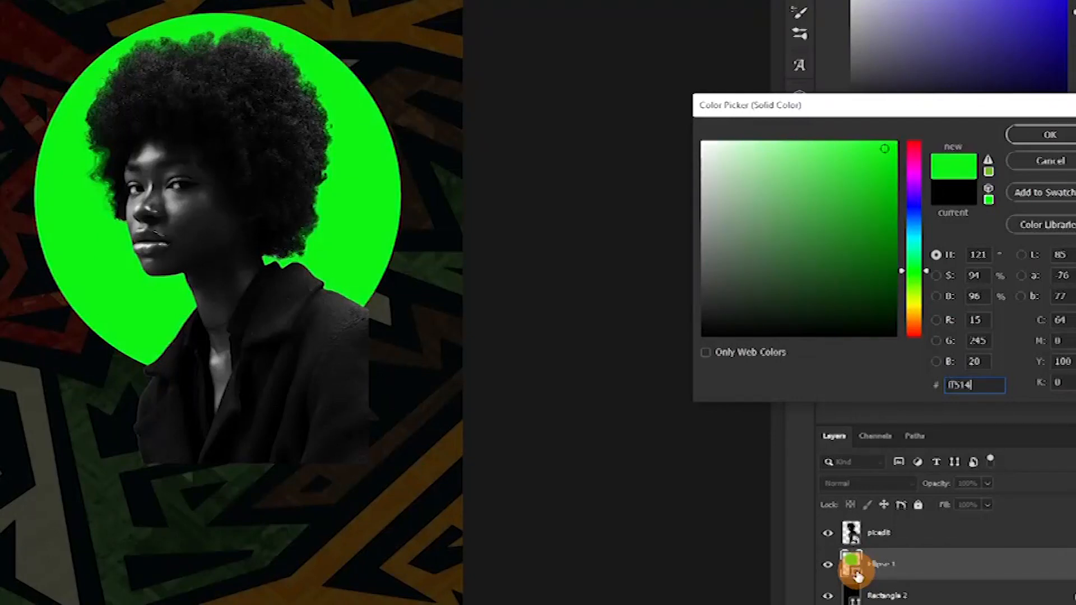
text(c)
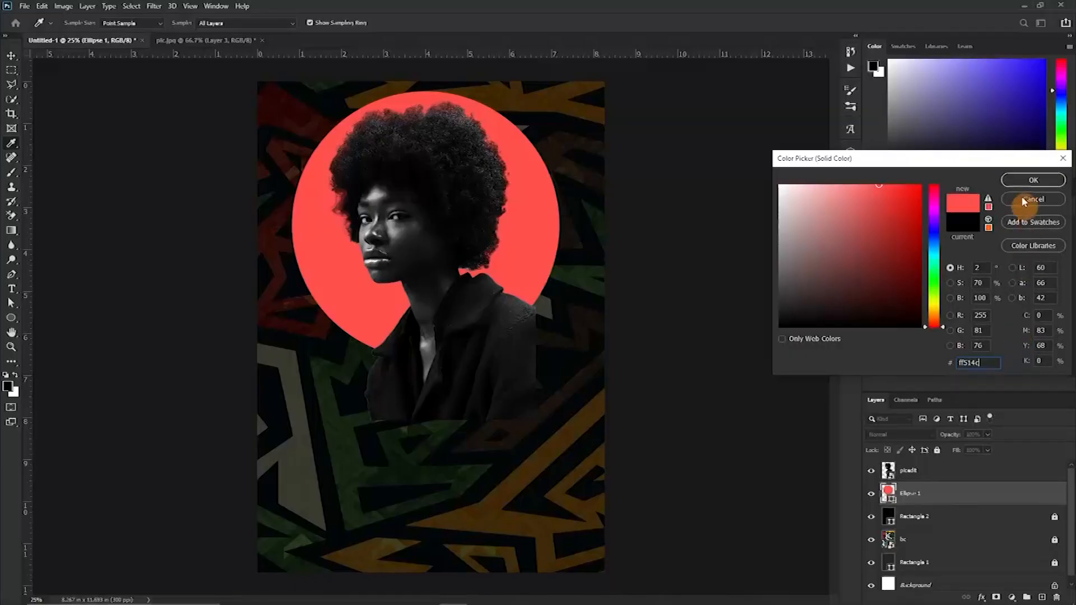
click(1020, 185)
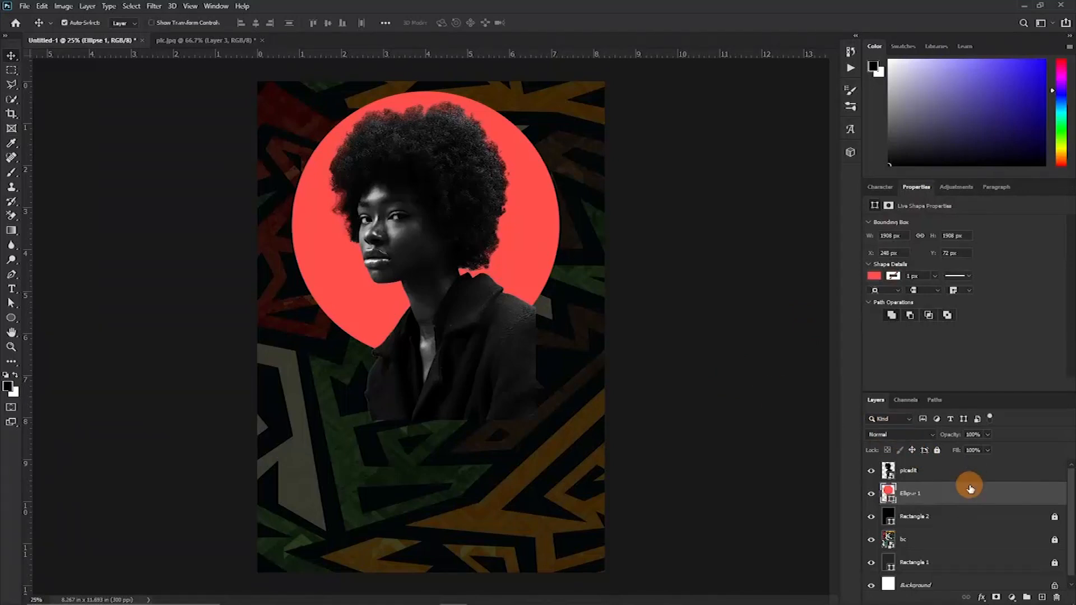
- Duplicate the red circle and scale the copy down from its upper edge
drag(963, 501, 963, 483)
key(ctrl+t)
drag(425, 92, 425, 140)
key(Return)
- Recolor the smaller circle copy with a muted yellow fill
double_click(888, 493)
click(934, 310)
click(868, 203)
click(1036, 181)
- Scale the portrait to about 4.95 by 7.52 in and position it over the circles
drag(446, 271, 441, 271)
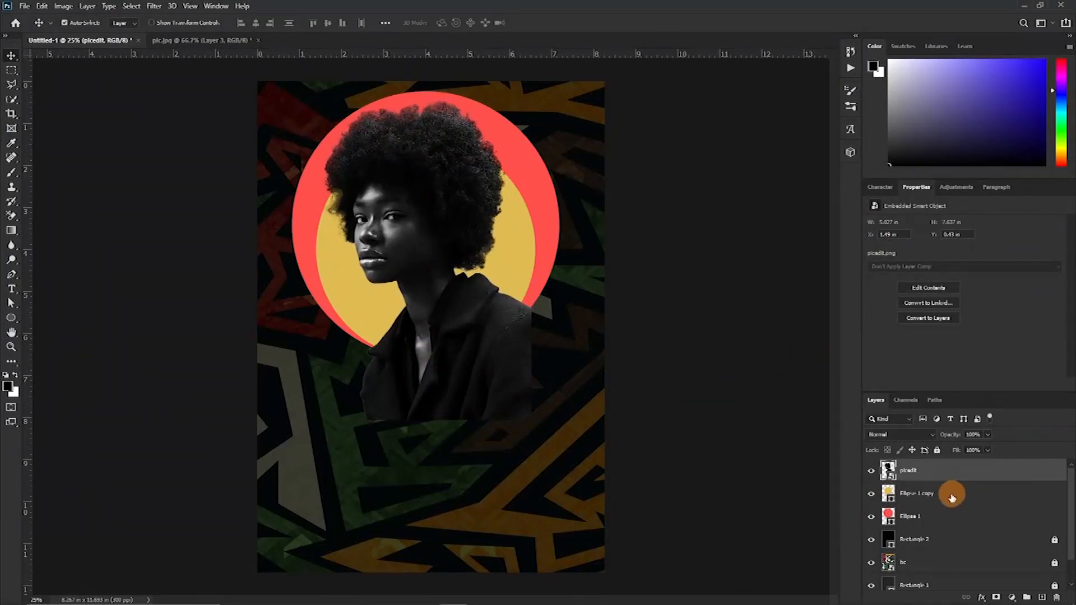
key(ctrl+t)
drag(426, 421, 426, 348)
drag(432, 272, 432, 315)
drag(424, 142, 425, 110)
drag(429, 239, 432, 263)
key(Return)
key(ctrl+t)
drag(333, 135, 320, 115)
drag(519, 115, 529, 101)
drag(454, 225, 456, 226)
key(Return)
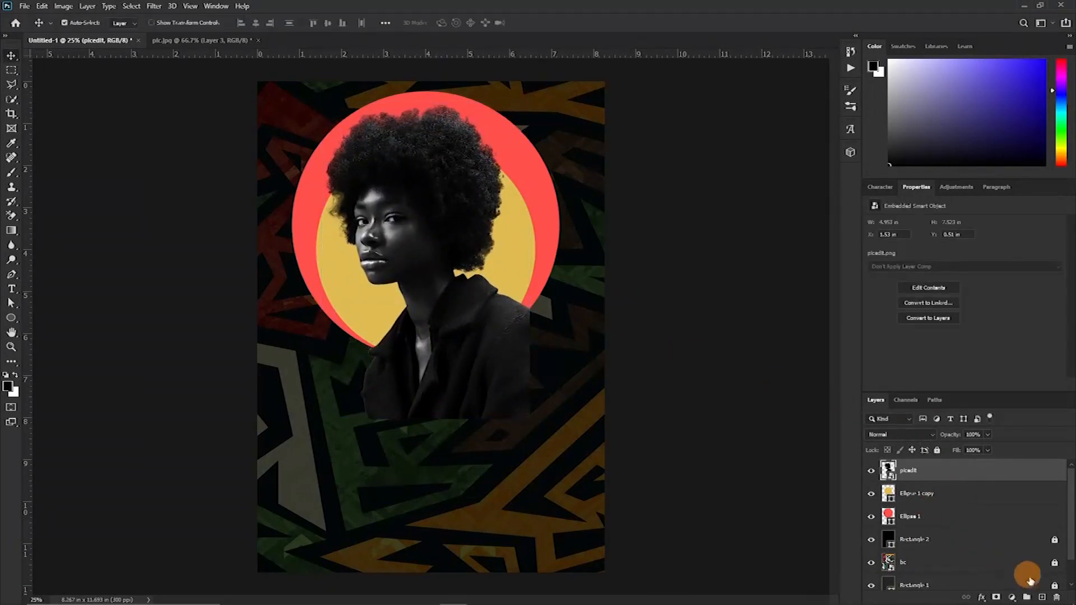
- Mask the portrait layer so the jacket area below the red circle's lower edge is hidden
click(997, 597)
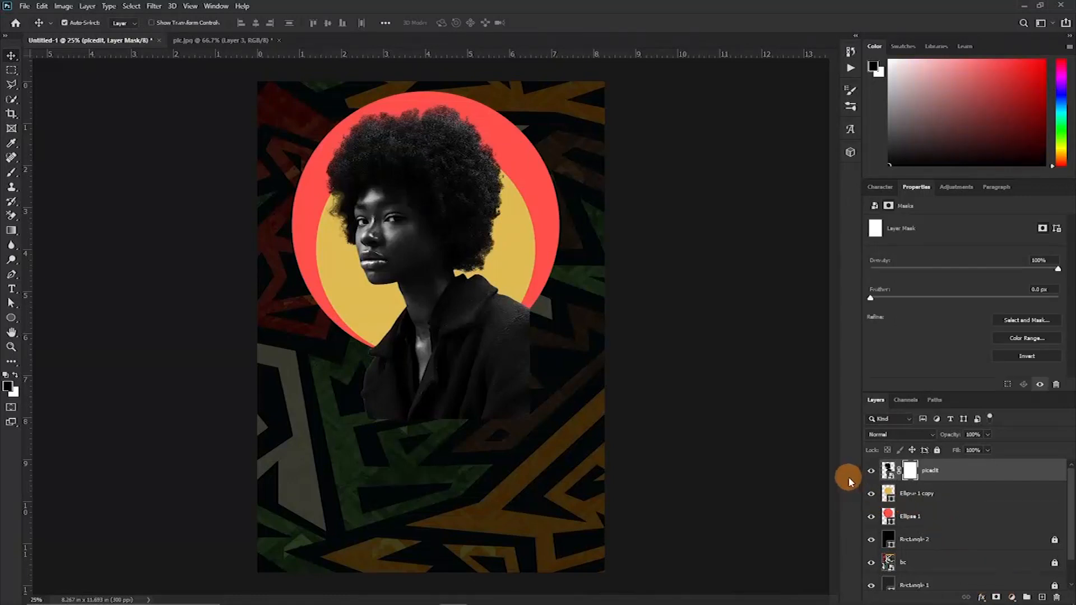
ctrl+click(888, 514)
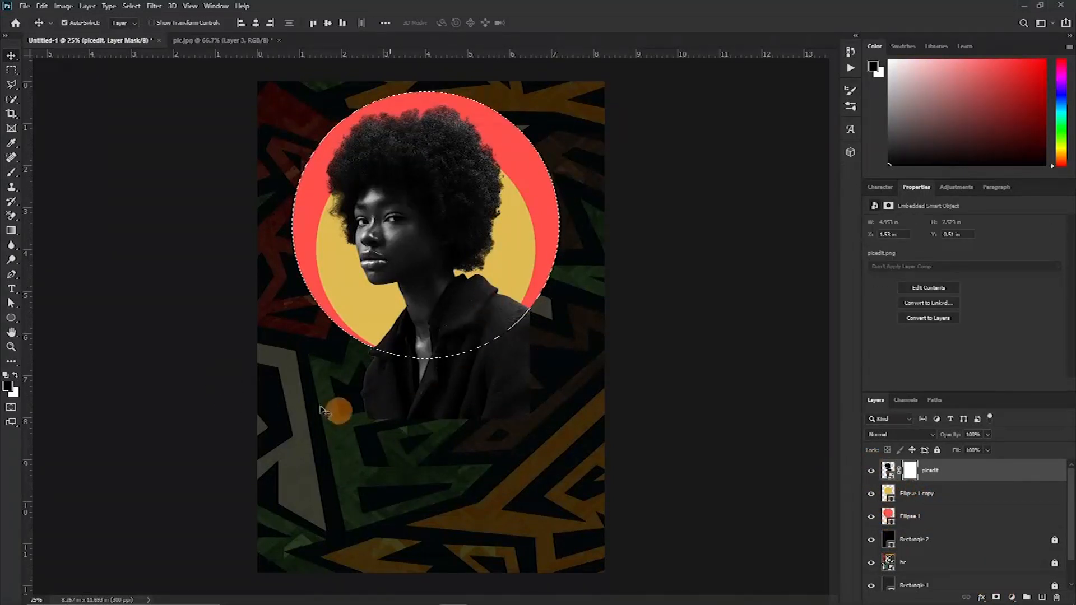
key(b)
key(ctrl+shift+i)
mouse_move(525, 359)
mouse_down()
mouse_move(339, 418)
mouse_move(515, 359)
mouse_up()
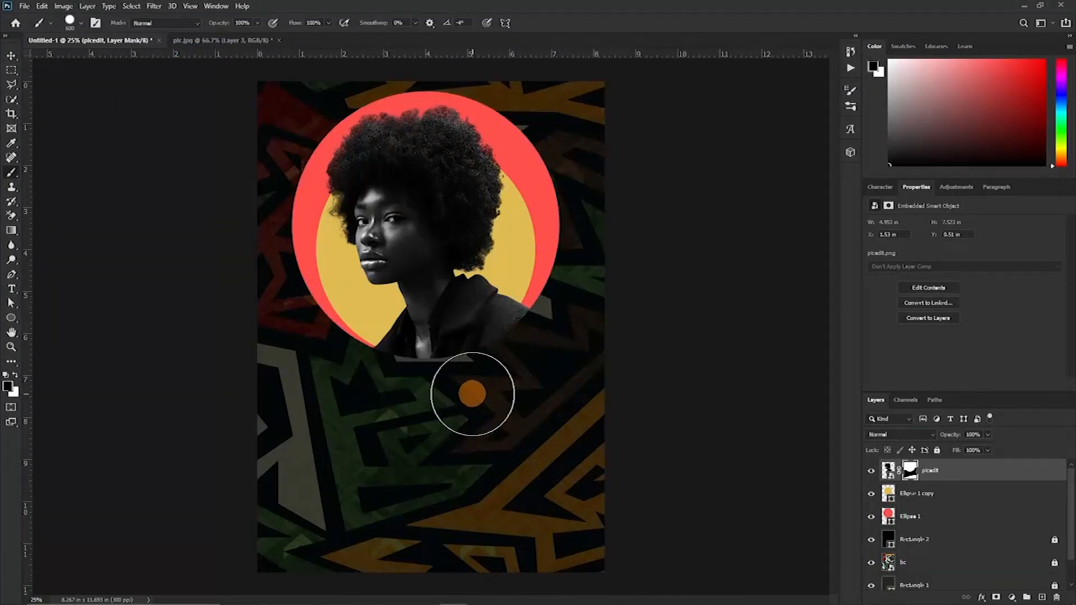
key(ctrl+d)
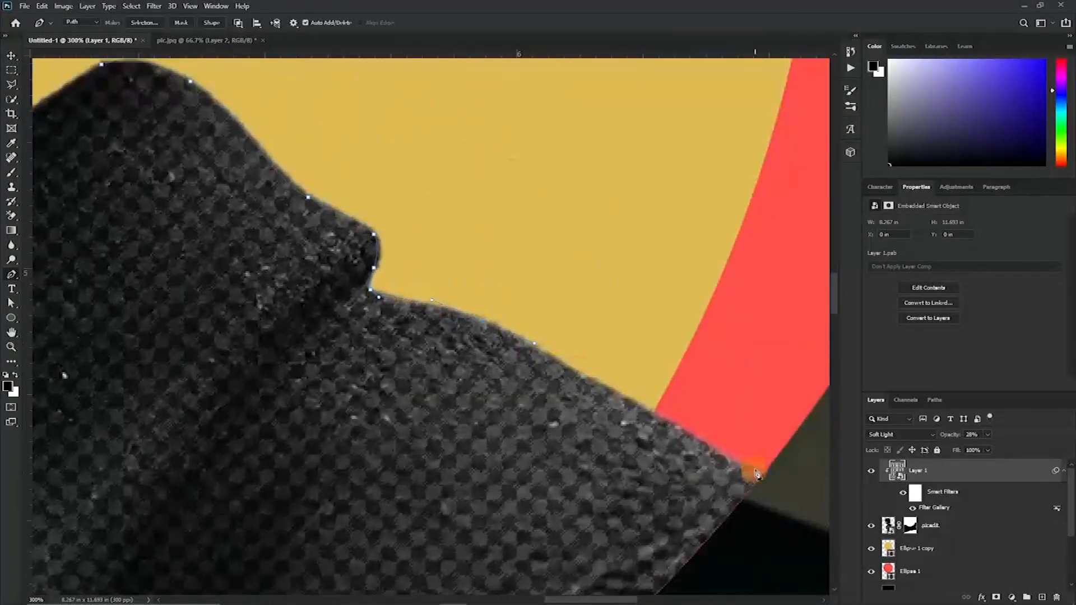
- Continue the pen path from the shoulder edge along the red circle's lower curve beneath the jacket
click(756, 475)
key(ctrl+minus)
key(ctrl+minus)
drag(531, 359, 291, 348)
key(ctrl+minus)
alt+click(497, 348)
drag(343, 316, 276, 278)
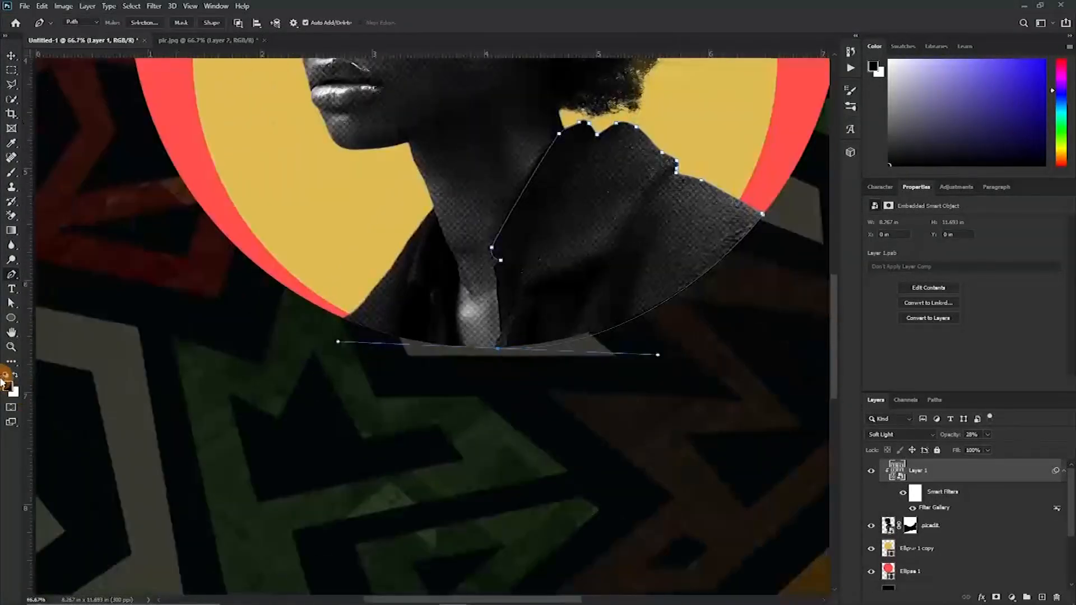
- Trace the remaining jacket edges with the Pen tool, leaving out the neck opening and refining its curves
key(ctrl+plus)
key(ctrl+plus)
key(ctrl+plus)
drag(208, 314, 220, 296)
drag(490, 274, 498, 297)
scroll(504, 418, down, 5)
mouse_move(509, 395)
mouse_down()
mouse_move(504, 428)
mouse_move(577, 470)
mouse_up()
alt+click(527, 418)
click(666, 422)
click(697, 357)
drag(497, 211, 487, 192)
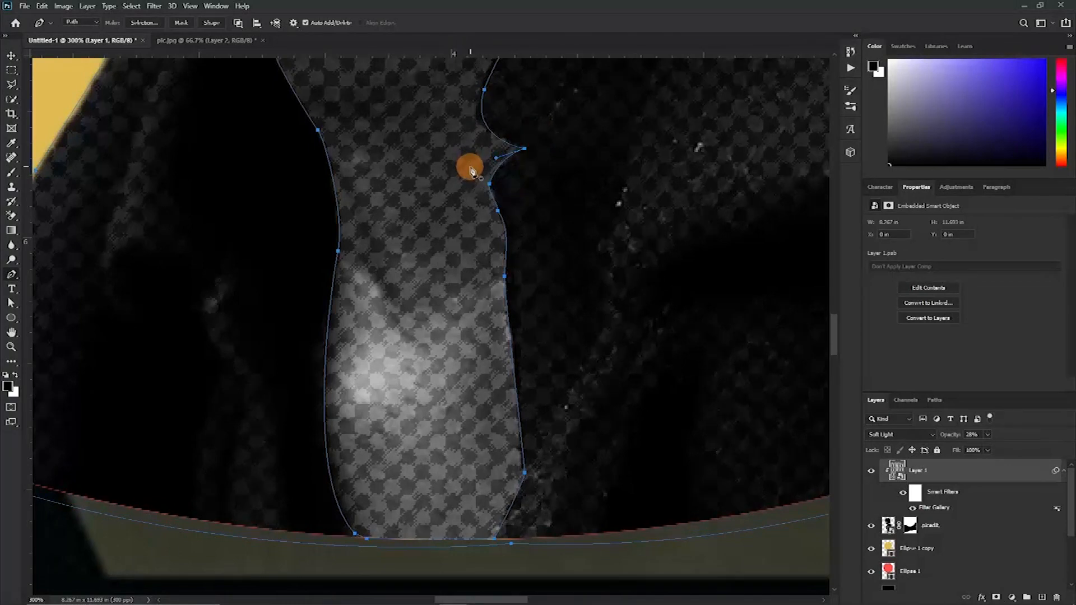
- Convert the jacket path into a black shape layer
key(ctrl+minus)
key(ctrl+minus)
key(ctrl+minus)
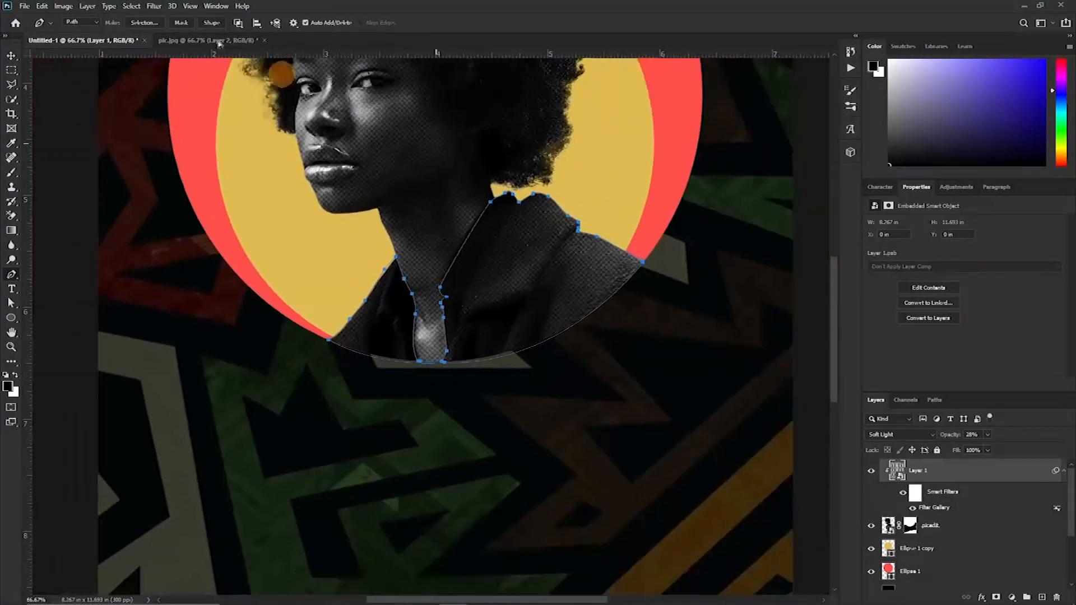
key(ctrl+minus)
click(212, 23)
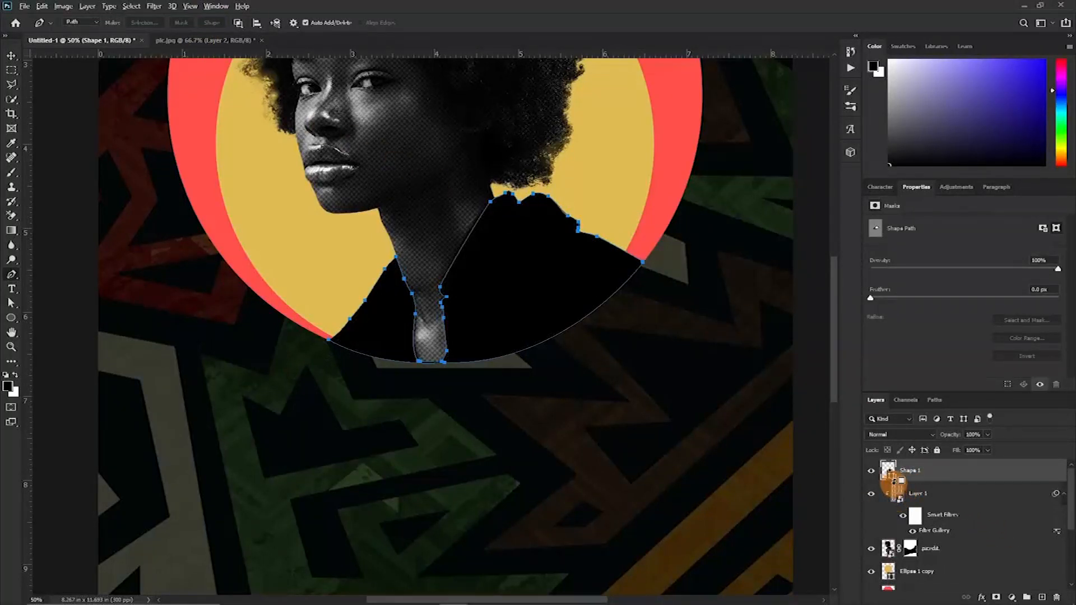
- Clip the jacket shape layer to the portrait and apply a Gradient Overlay to it
alt+click(896, 483)
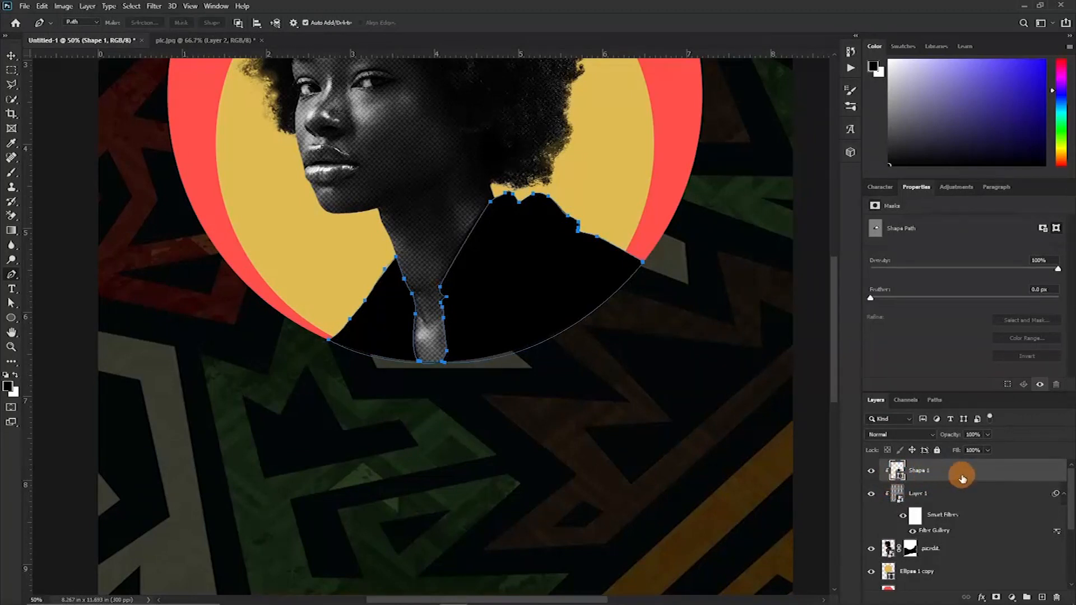
double_click(861, 461)
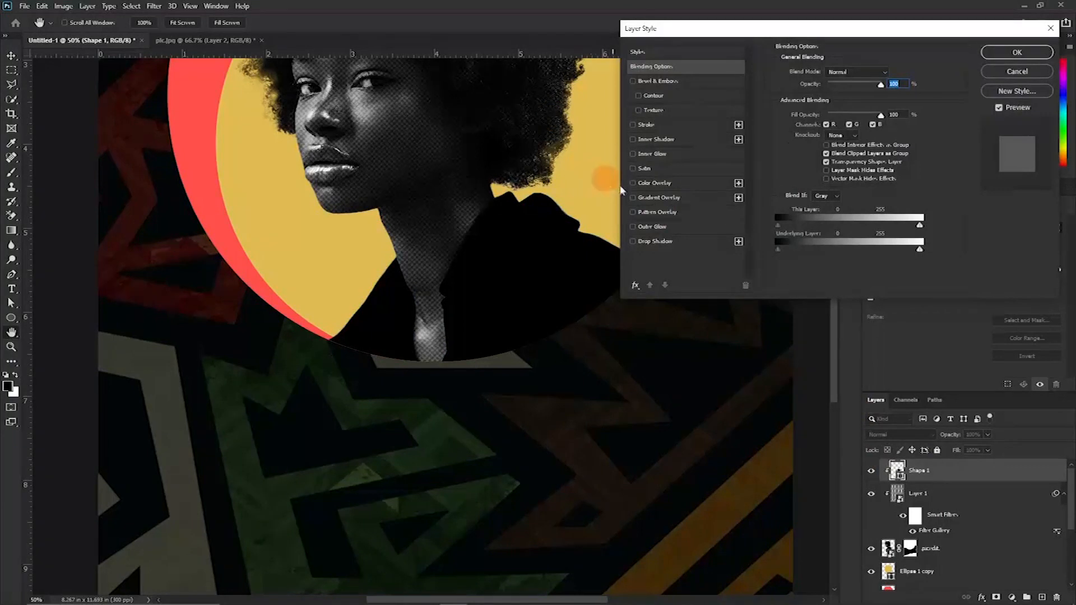
click(644, 197)
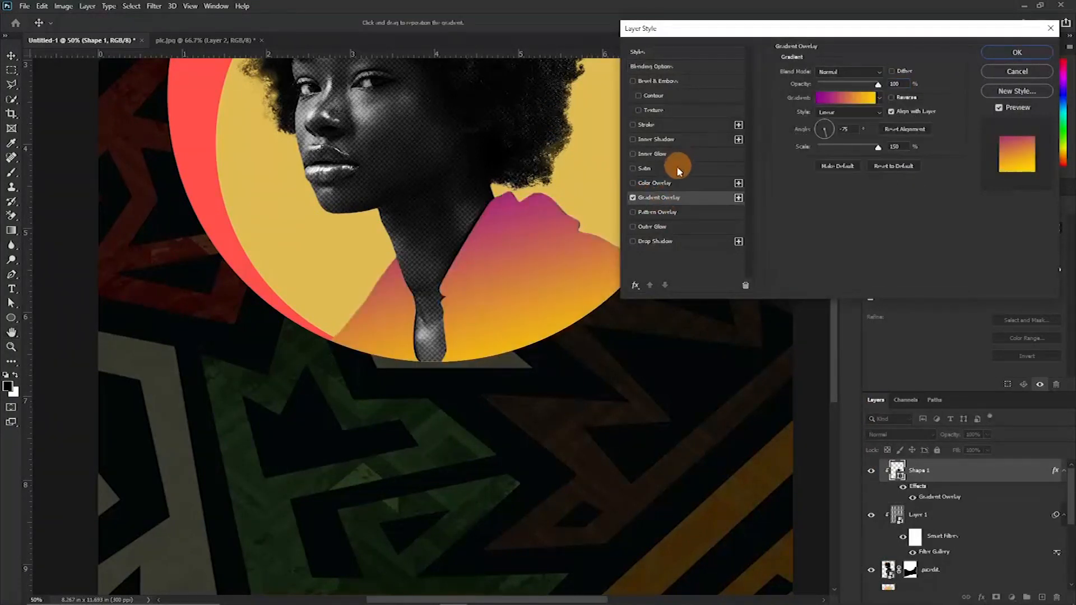
- Edit the jacket's overlay gradient to run from dark green to bright teal and apply the layer style
click(878, 99)
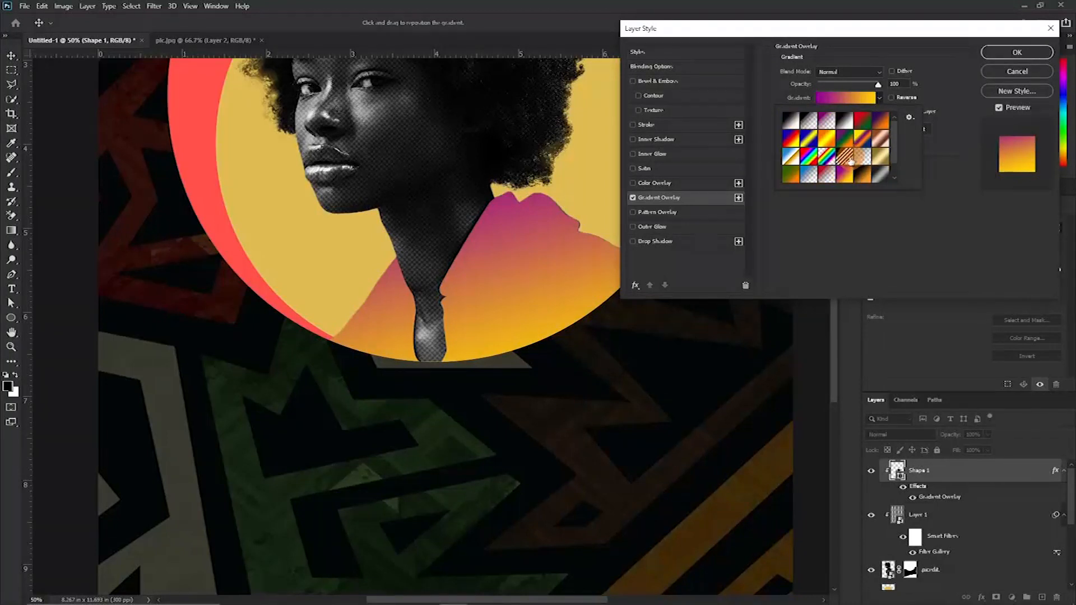
click(847, 98)
scroll(426, 325, up, 2)
double_click(725, 335)
double_click(950, 336)
click(933, 259)
click(919, 225)
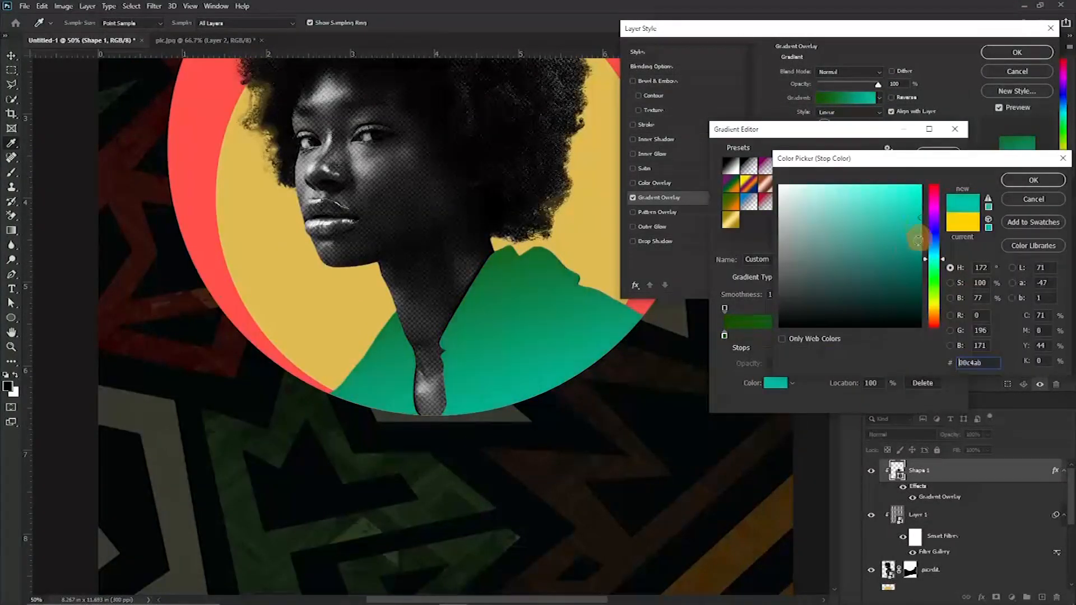
click(920, 213)
click(1032, 180)
click(939, 154)
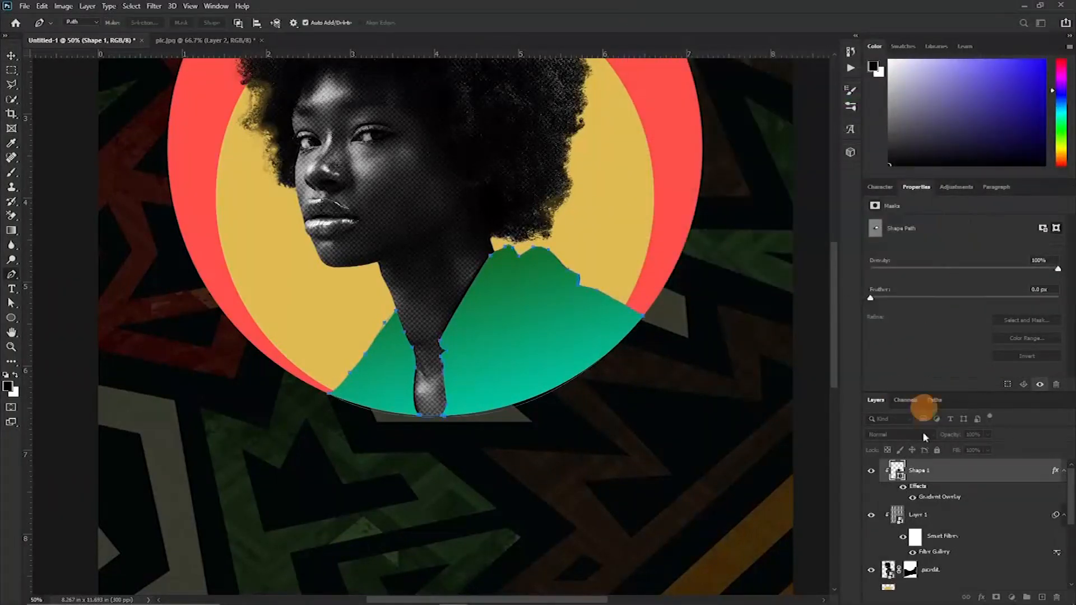
- Set the jacket shape layer's blend mode to Soft Light
click(883, 434)
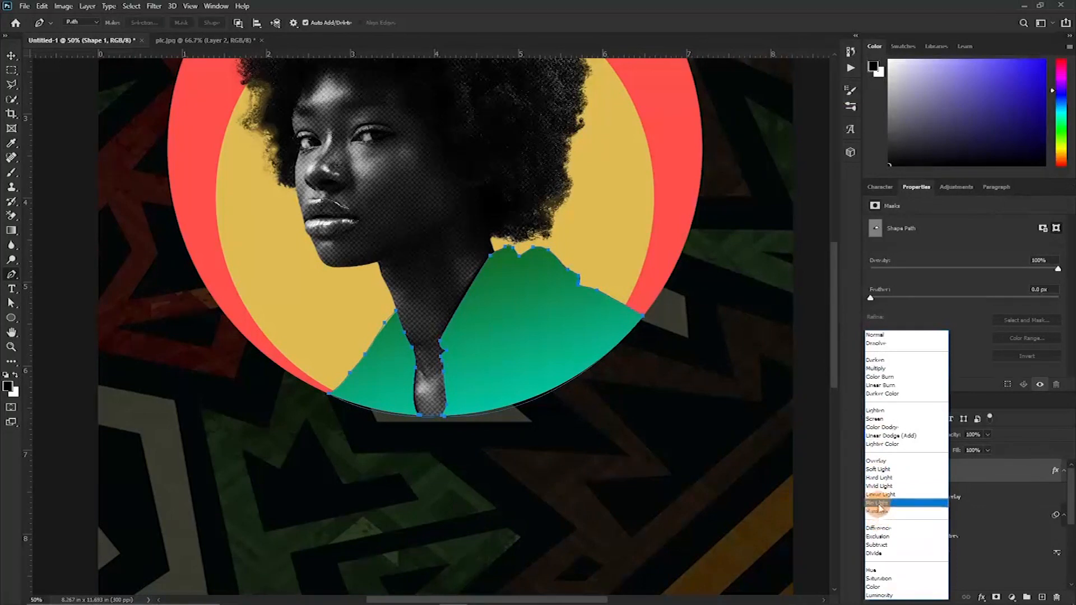
click(877, 471)
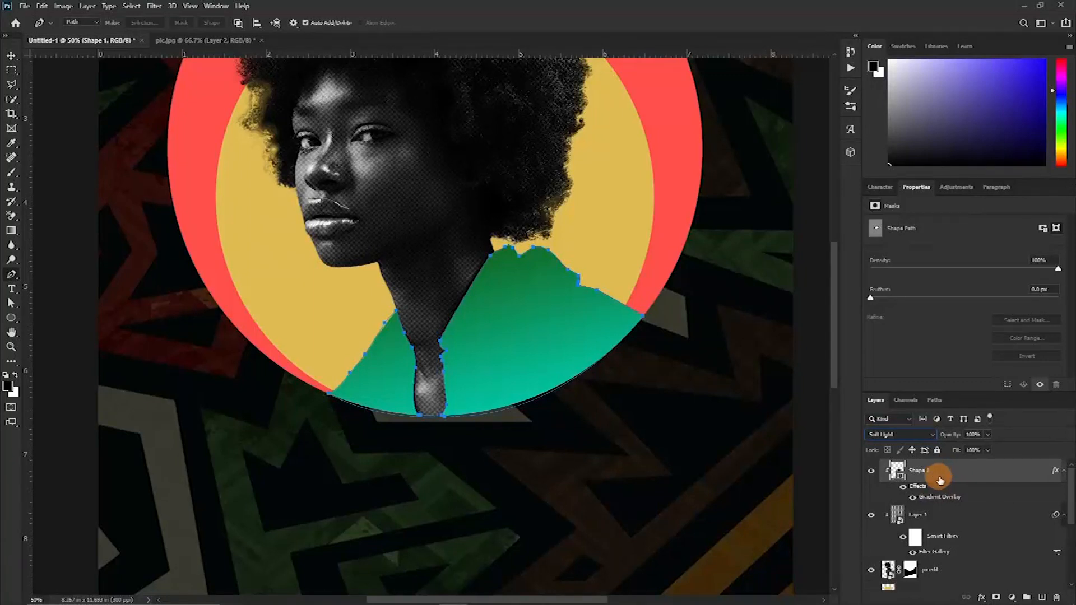
right_click(995, 498)
click(963, 487)
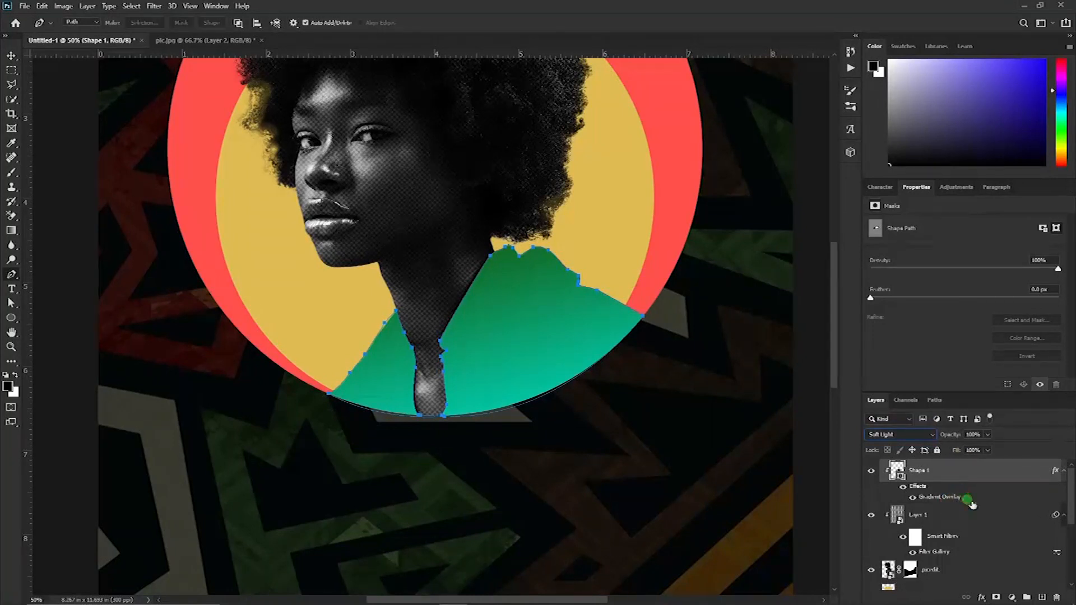
right_click(966, 498)
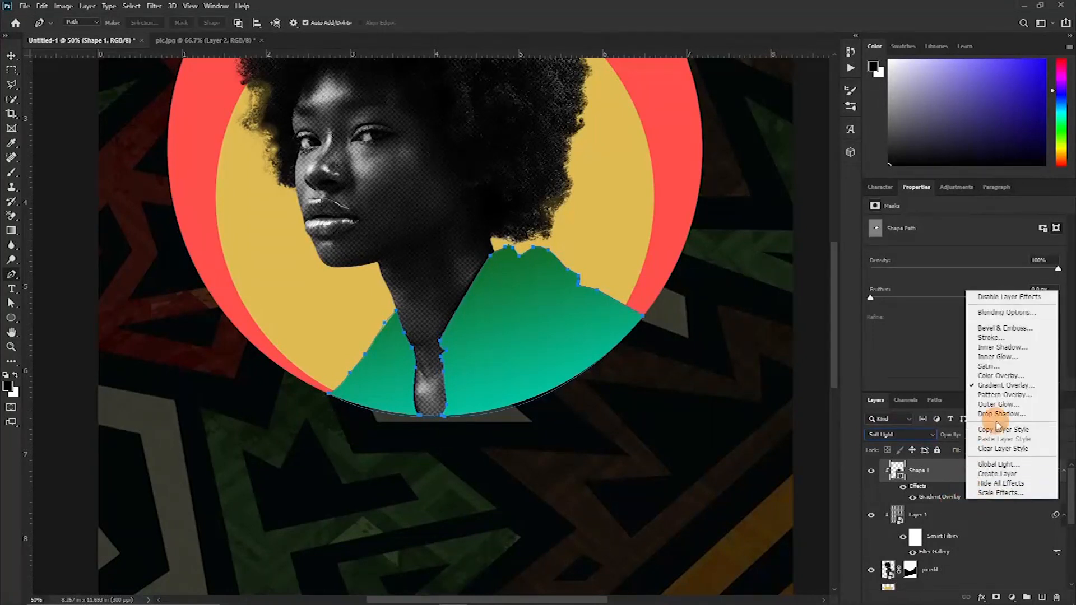
click(1023, 508)
right_click(1024, 493)
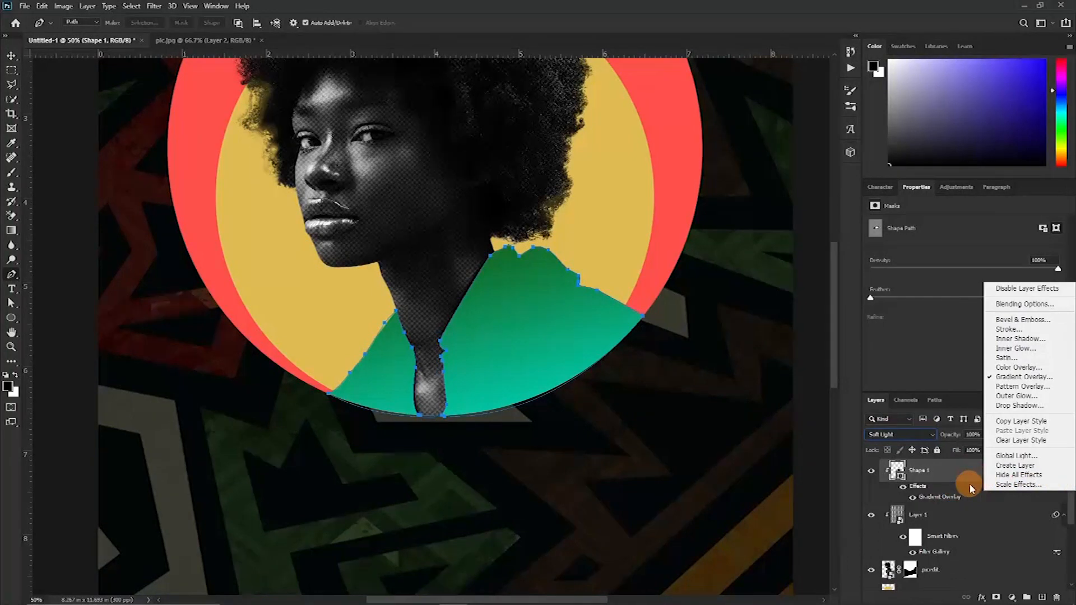
right_click(969, 473)
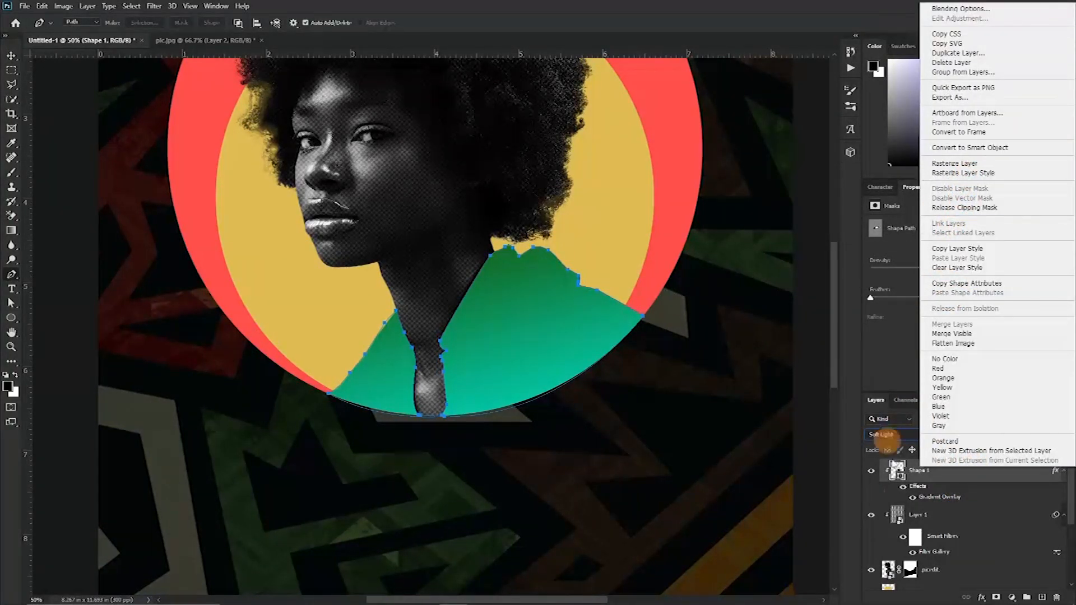
right_click(969, 478)
- Move the jacket shape below the halftone Layer 1 and split its Underlying Layer black Blend If slider to 0 / 19
click(956, 474)
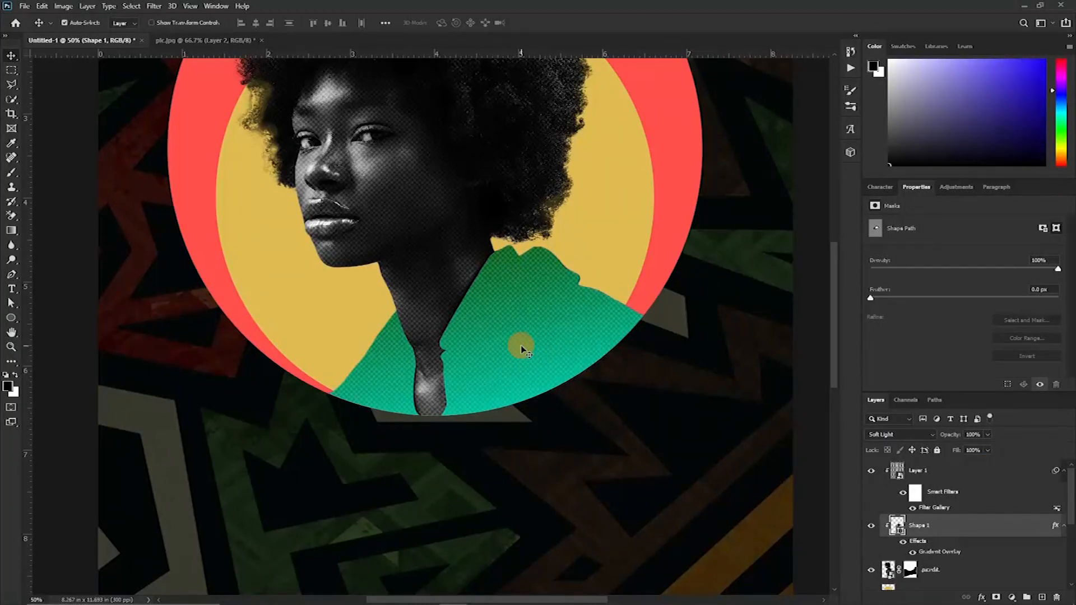
double_click(1037, 528)
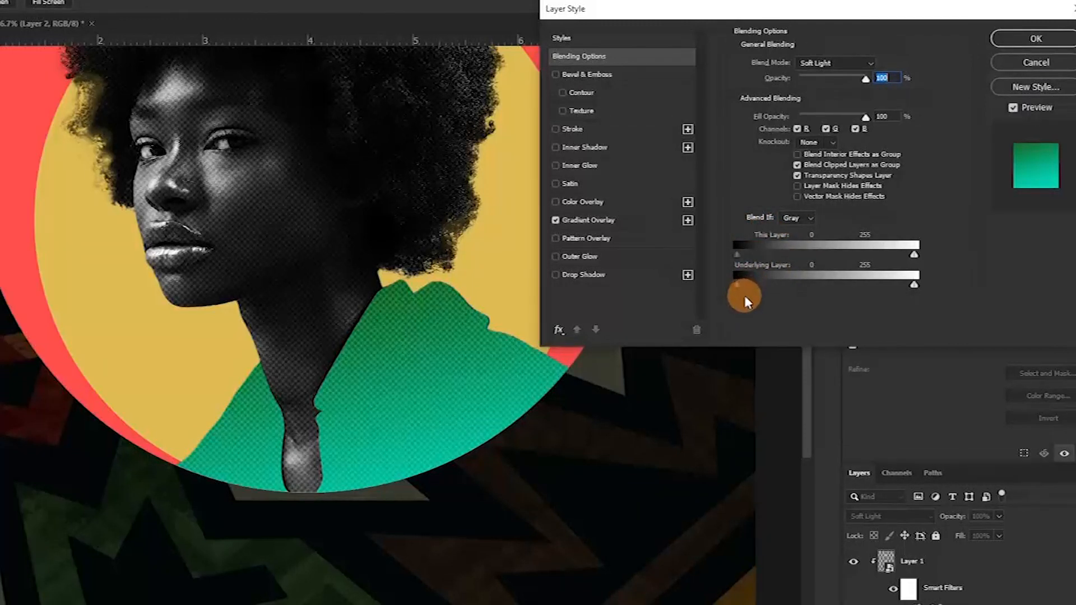
mouse_move(738, 284)
mouse_down()
mouse_move(759, 285)
mouse_move(707, 282)
mouse_up()
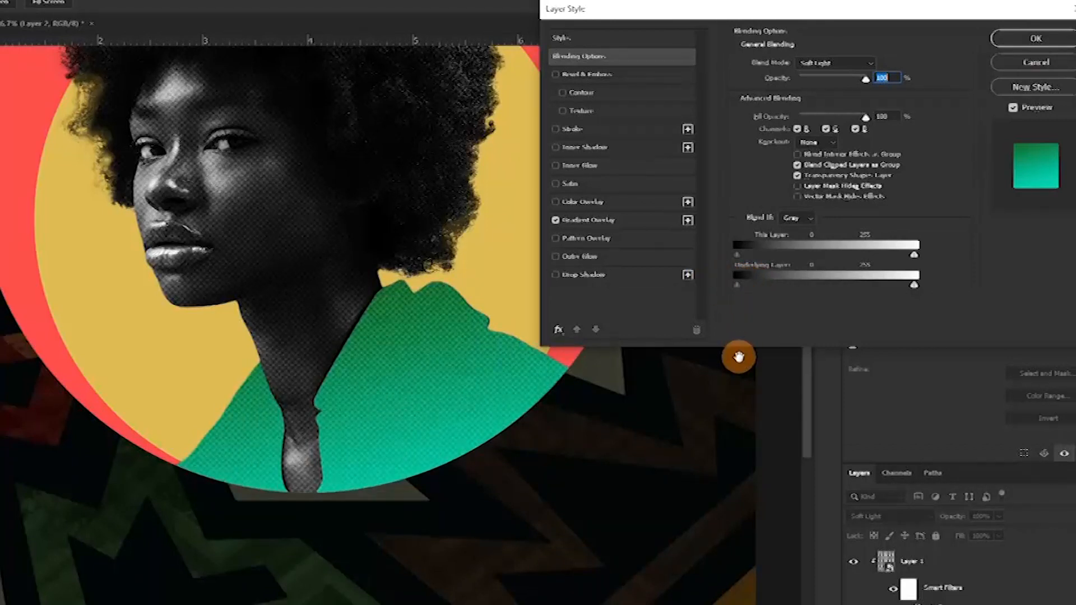
key(alt)
drag(740, 291, 766, 302)
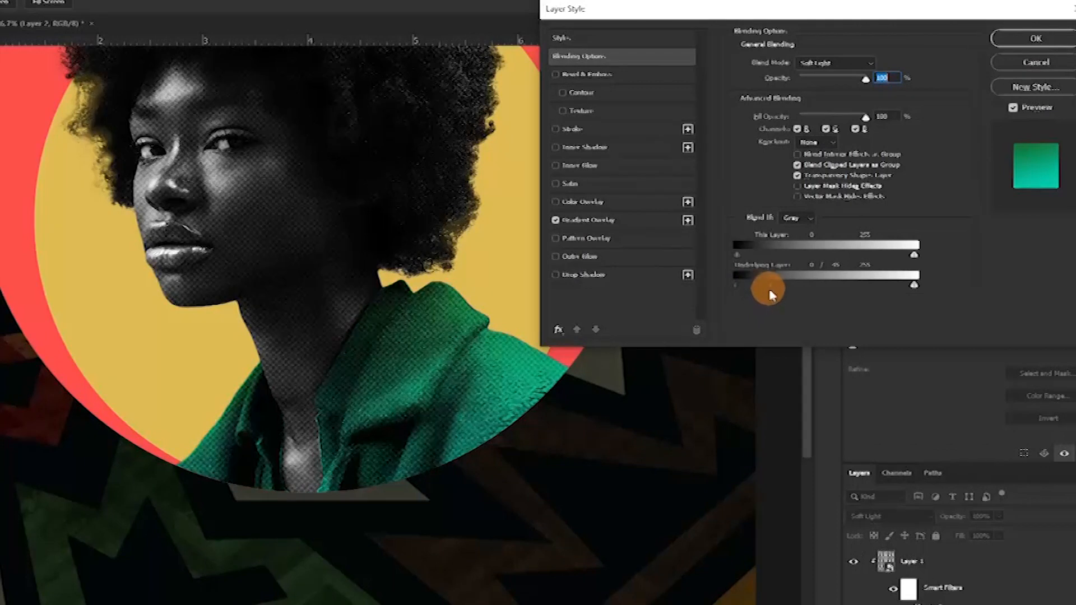
drag(765, 293, 752, 285)
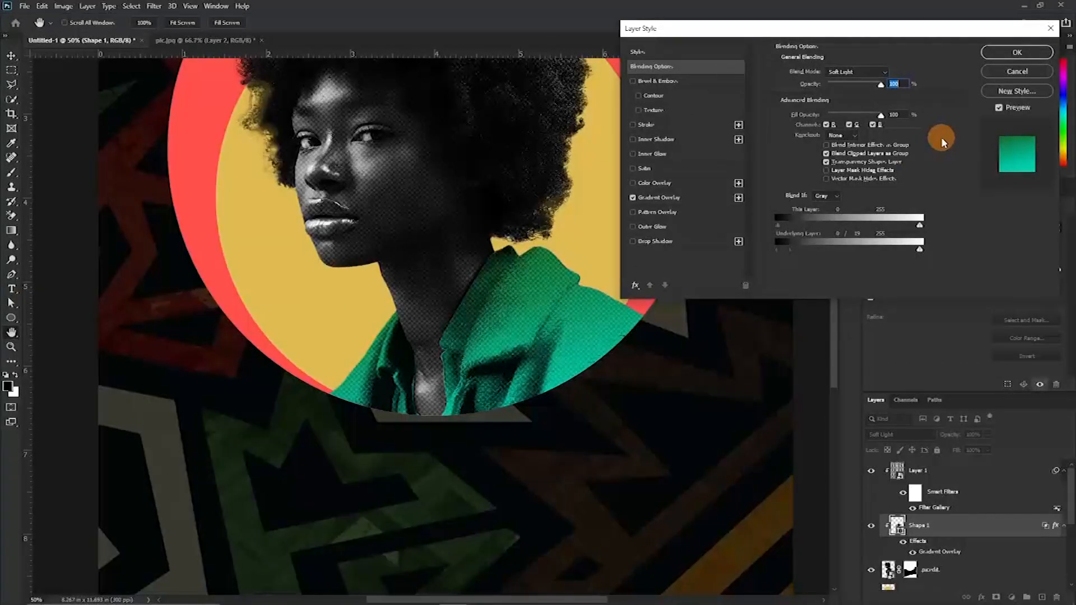
click(1034, 56)
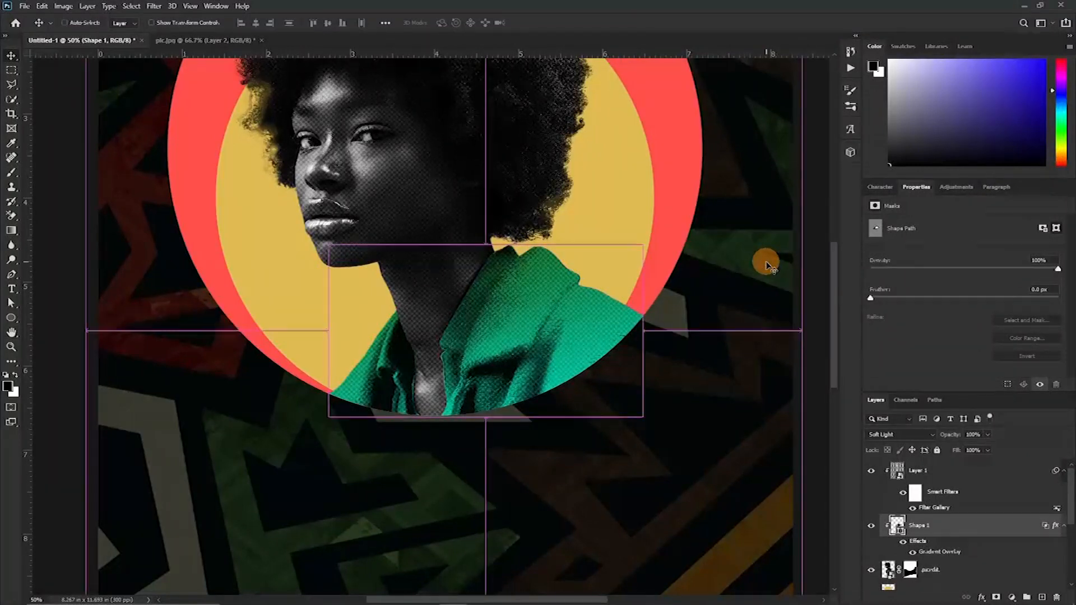
- Place the crown image from the december folder into the flyer and position it above the woman's head
key(ctrl+minus)
key(ctrl+minus)
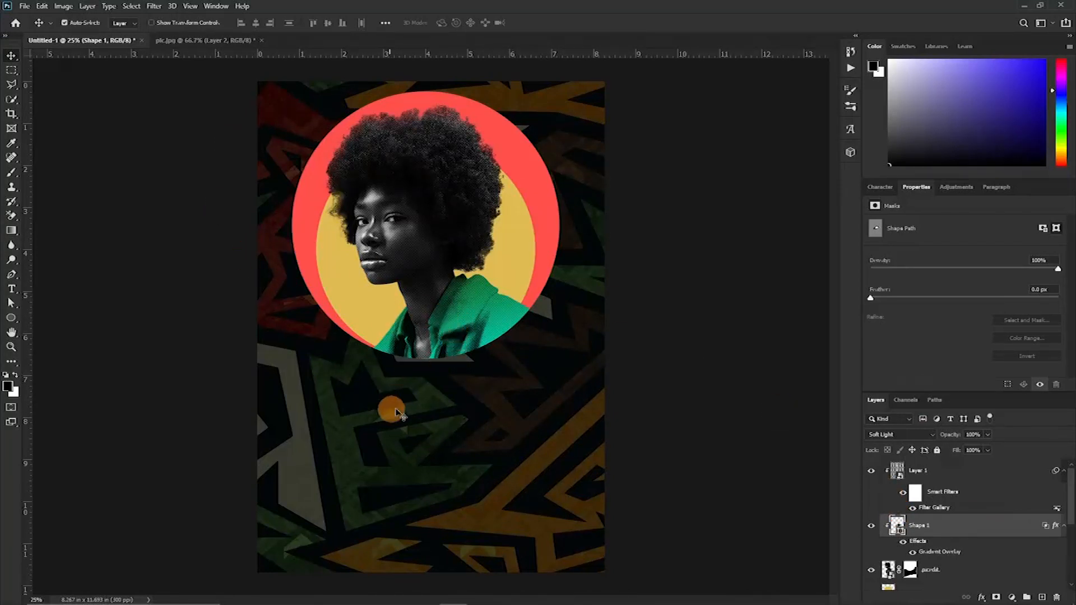
mouse_move(287, 602)
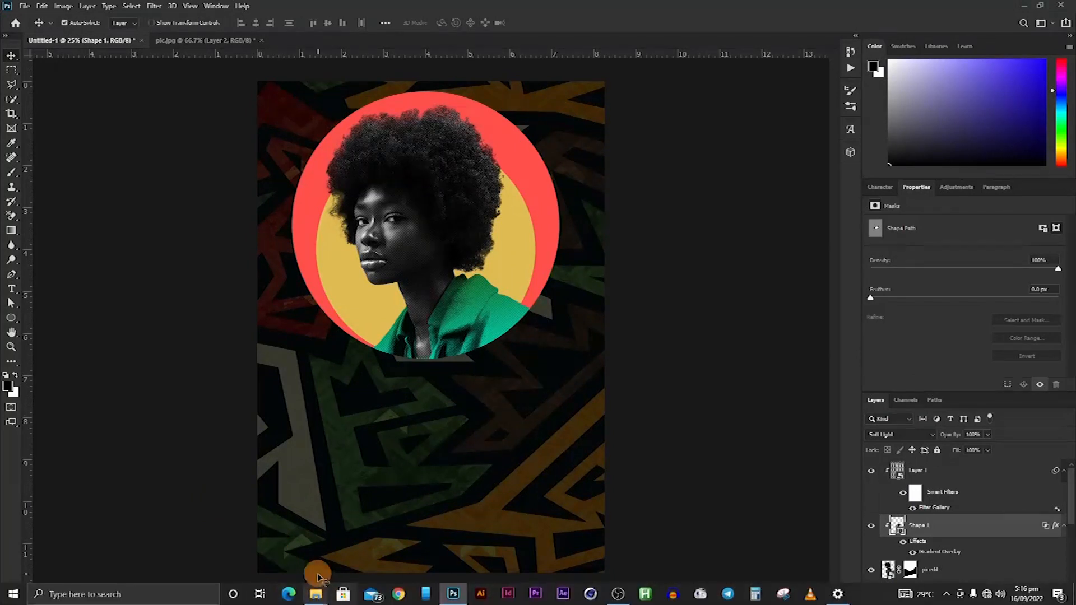
click(233, 555)
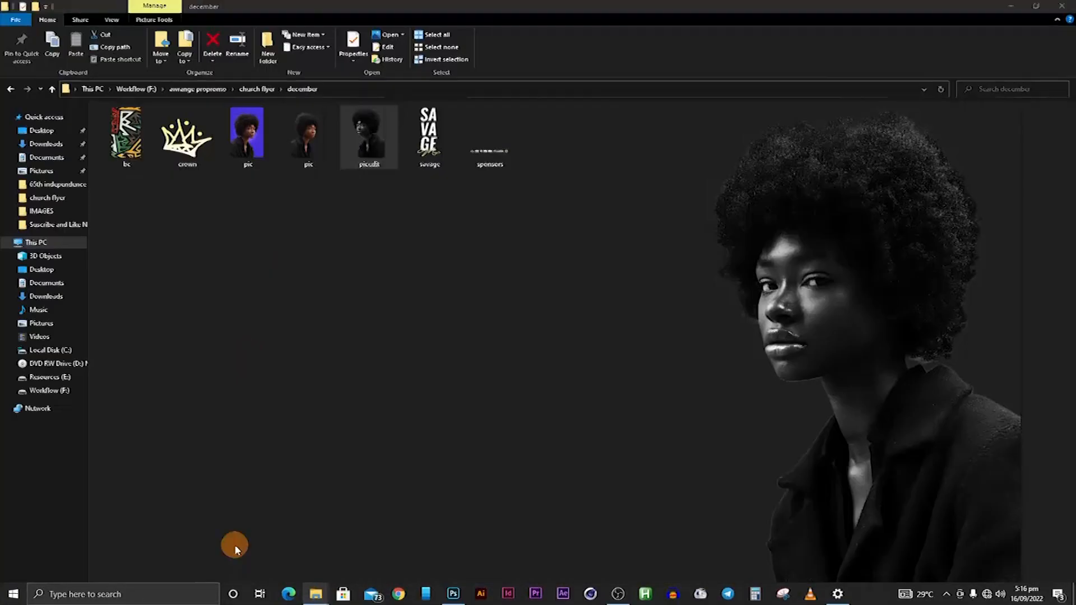
drag(187, 138, 402, 163)
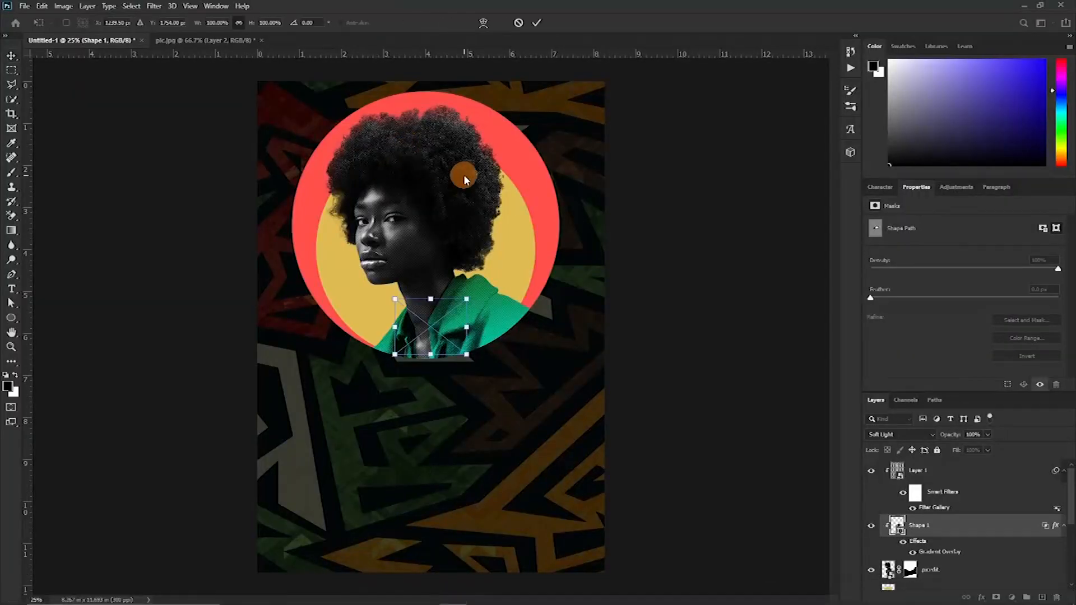
drag(431, 320, 450, 108)
key(Return)
- Place the Pattern-PNG-Transparent-Image file from the patterns folder onto the flyer
key(ctrl+plus)
key(ctrl+plus)
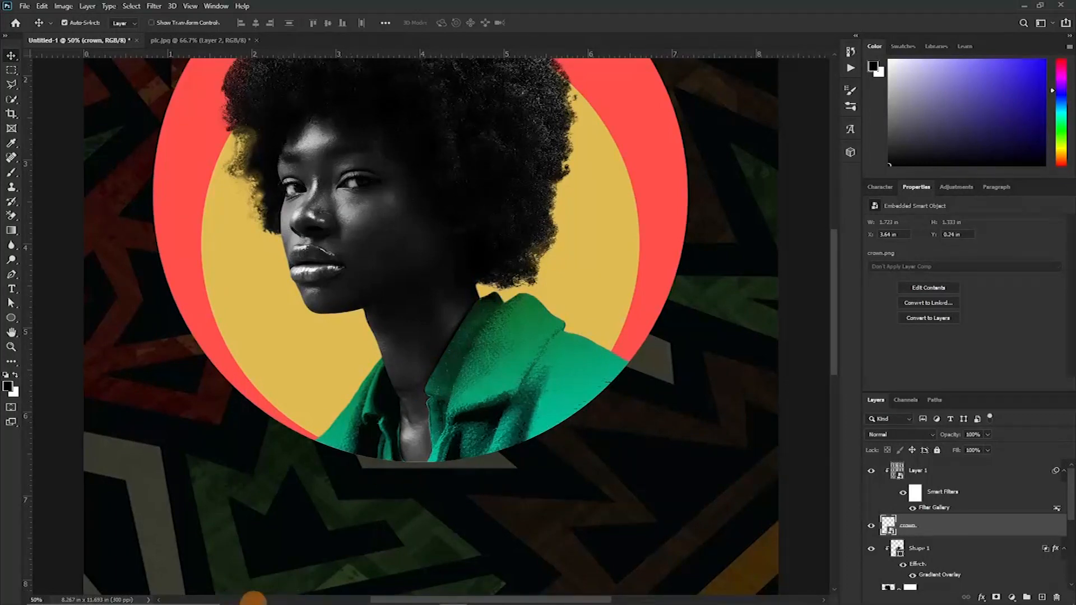
mouse_move(224, 603)
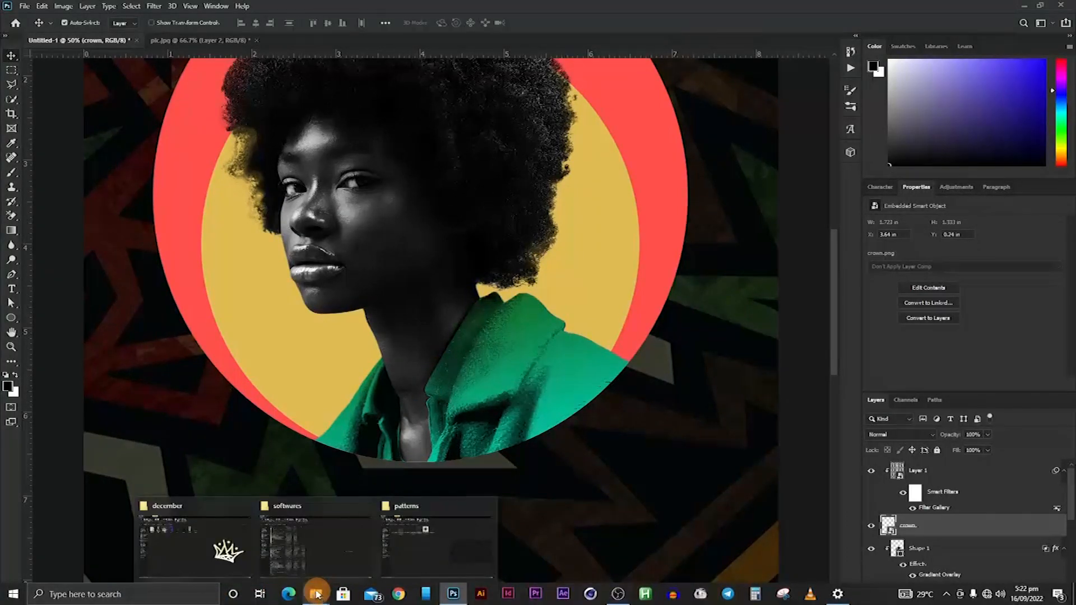
drag(442, 447, 448, 442)
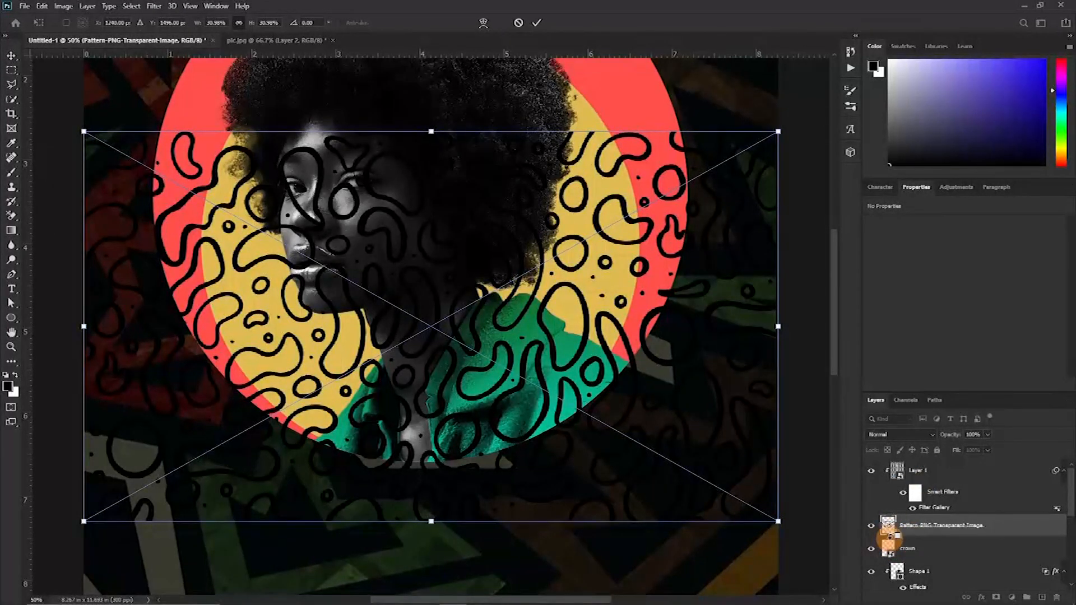
- Try to clip the pattern layer to the crown layer beneath it
alt+click(890, 536)
scroll(915, 546, down, 5)
scroll(914, 546, up, 5)
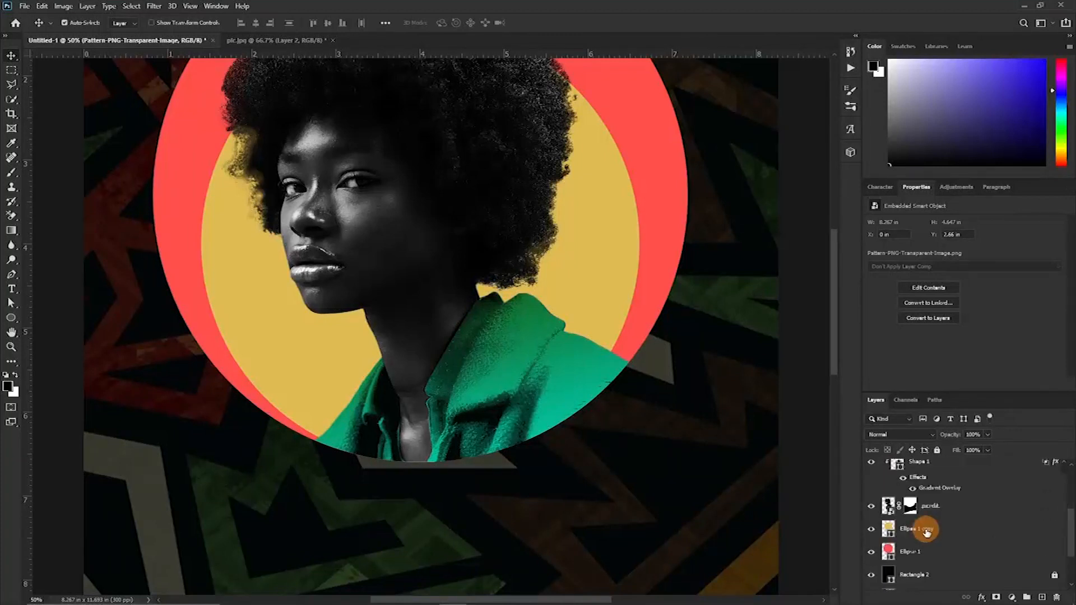
scroll(934, 529, down, 2)
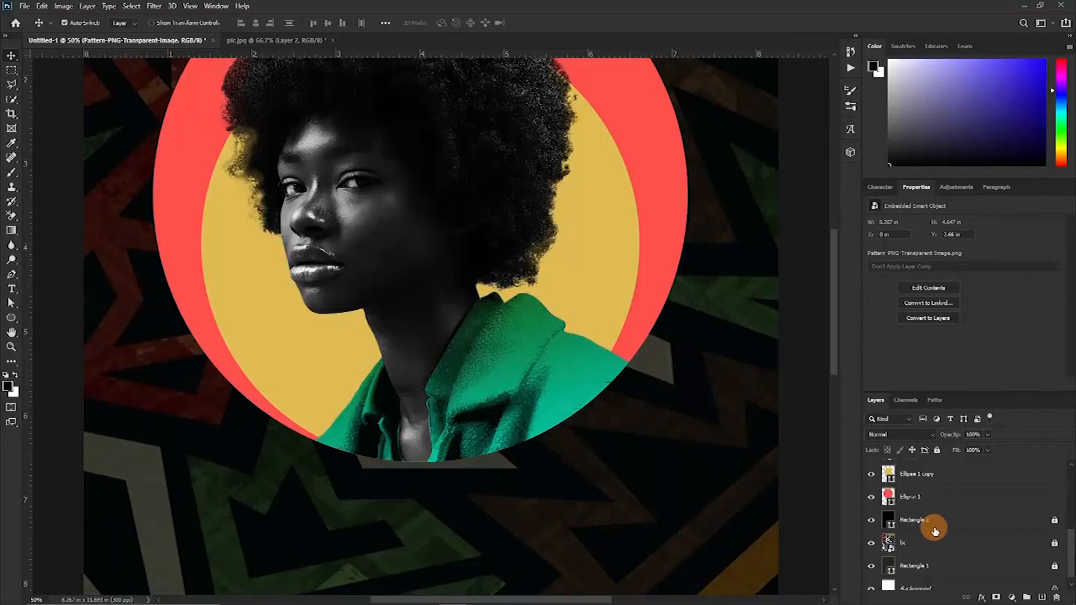
scroll(933, 501, up, 2)
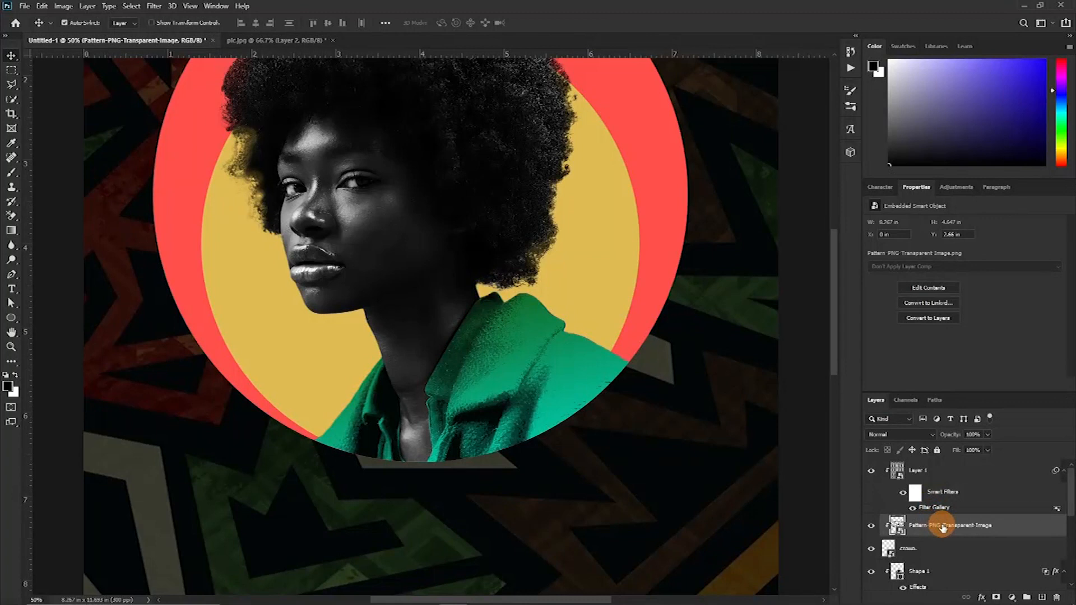
- Move the pattern layer below the crown and the crown above Layer 1, and clip the pattern to the portrait
mouse_move(941, 527)
mouse_down()
mouse_move(936, 558)
mouse_move(935, 538)
mouse_move(927, 548)
mouse_up()
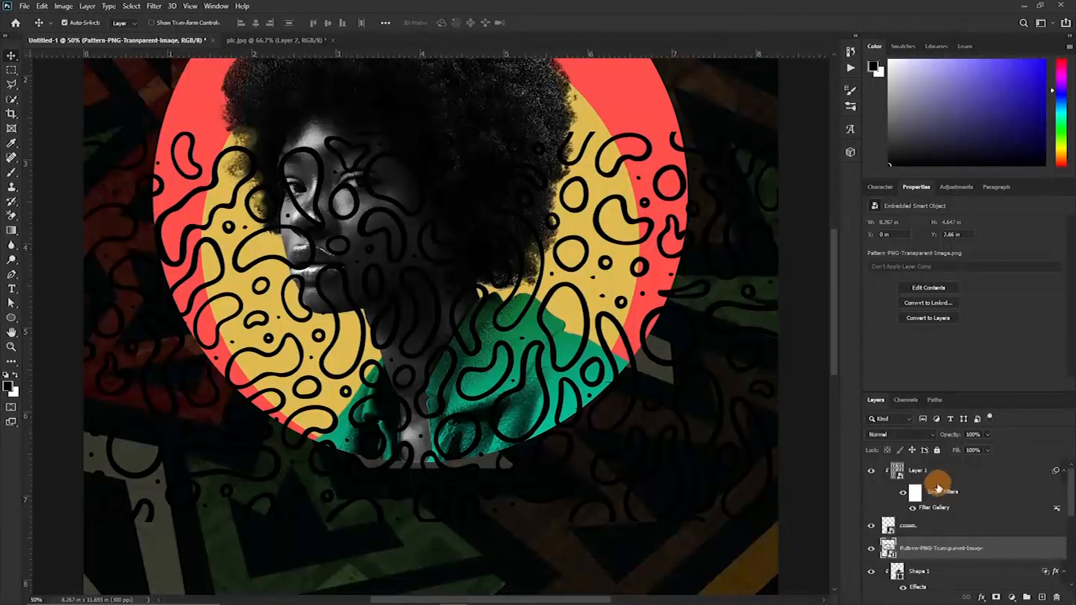
drag(915, 518, 913, 473)
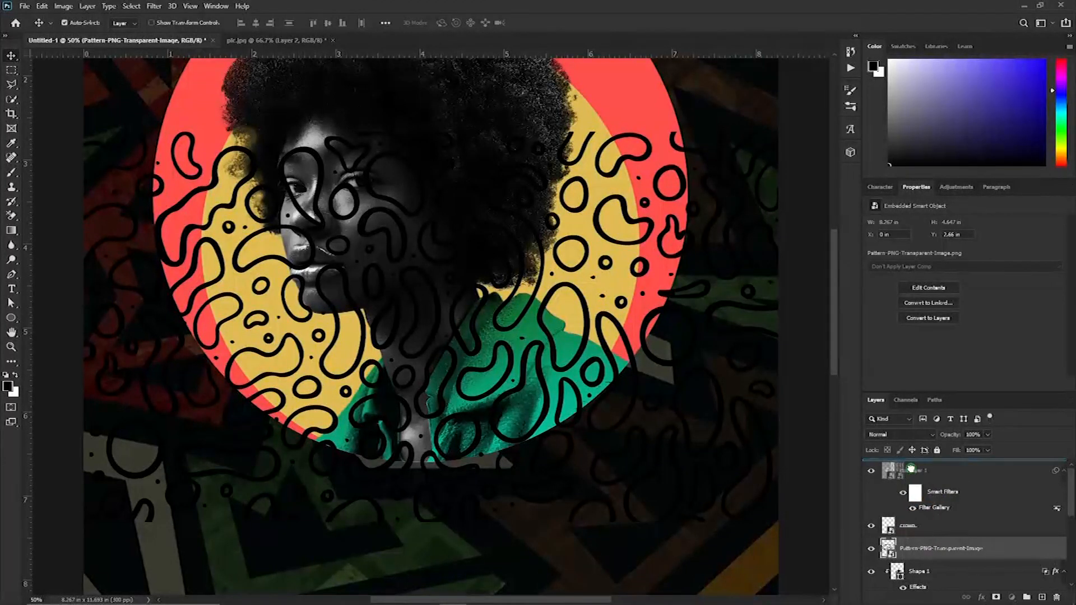
scroll(911, 510, down, 2)
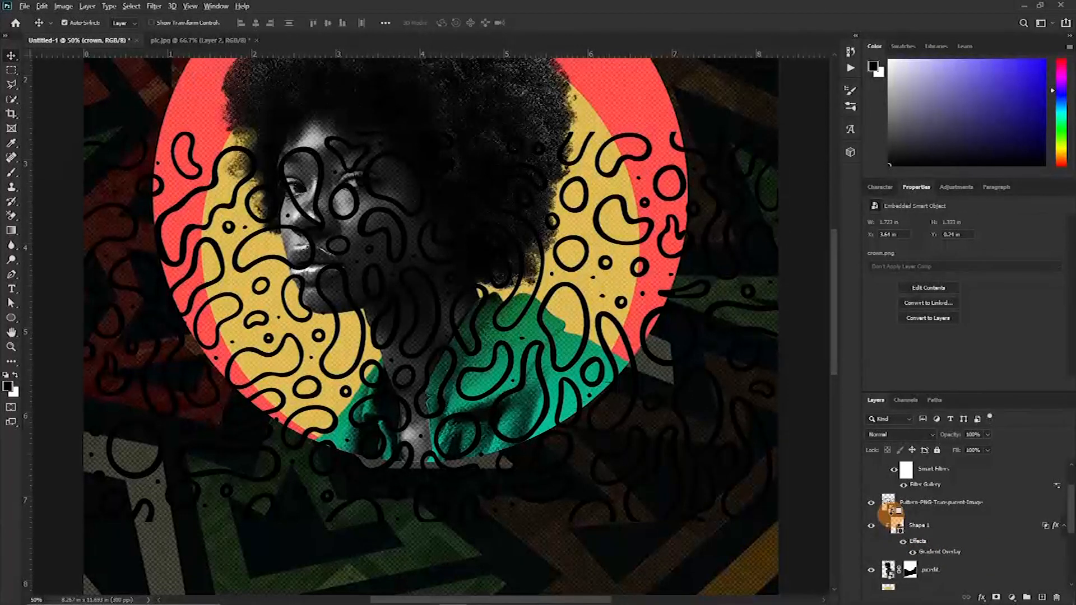
alt+click(892, 513)
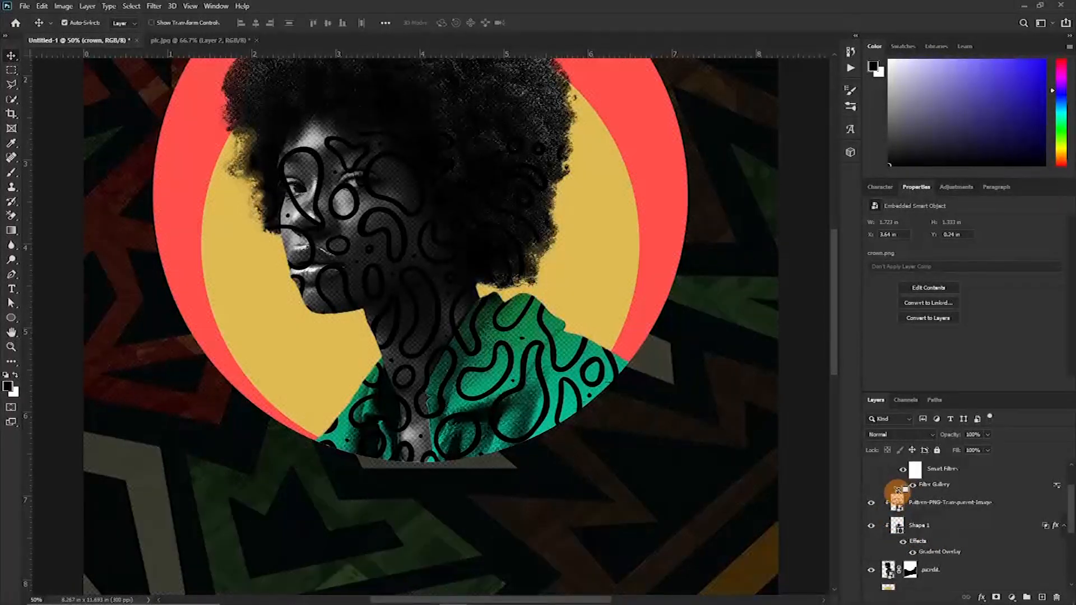
- Scale the pattern down to about 4.91 by 2.76 in and position it over the jacket and neck
click(947, 503)
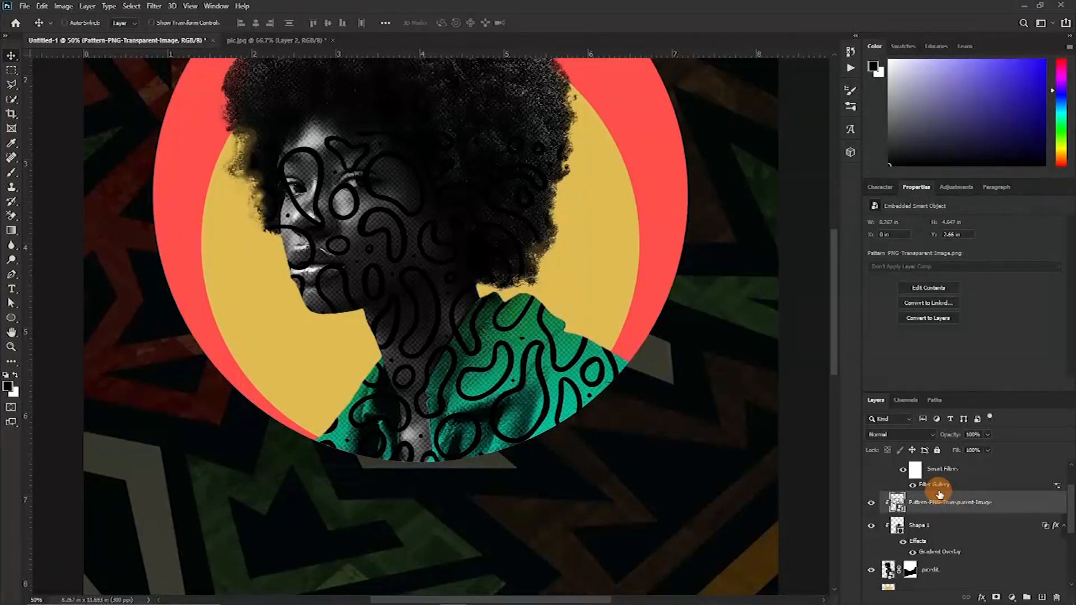
key(ctrl+t)
drag(773, 132, 577, 324)
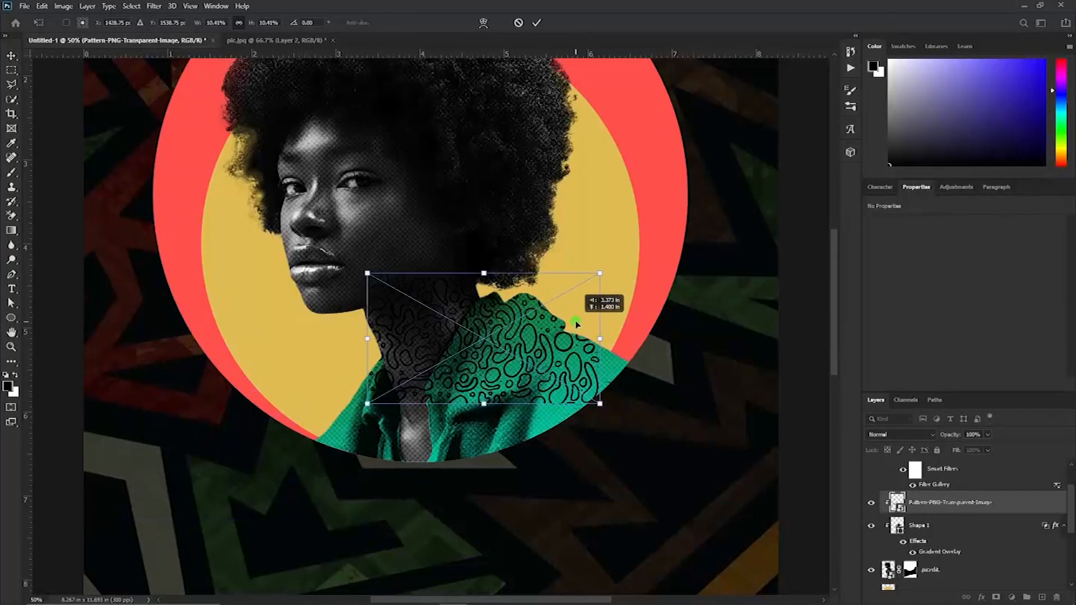
key(Return)
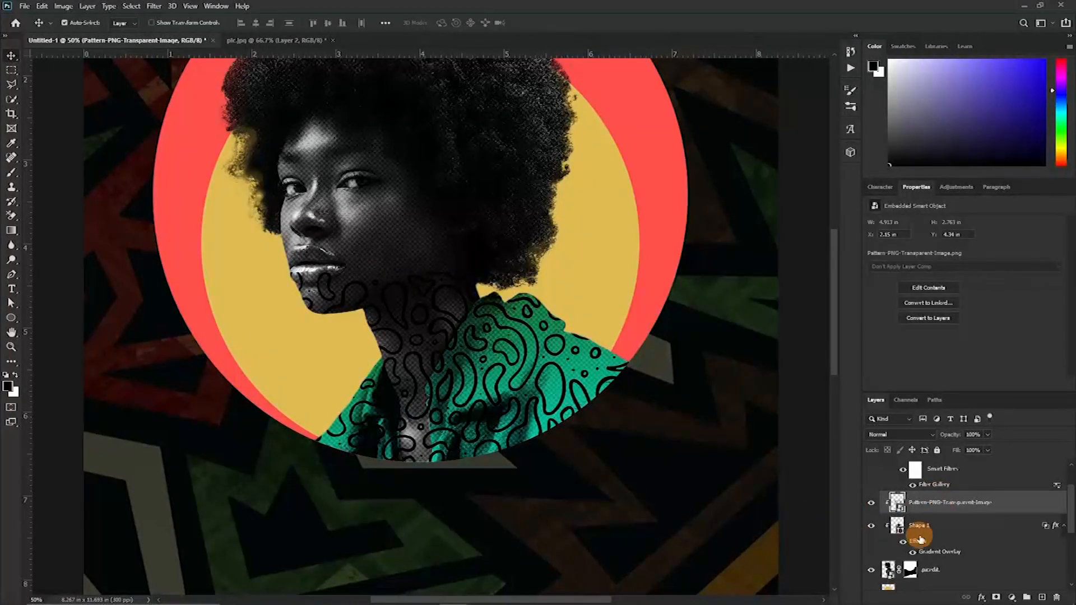
- Add a layer mask to the pattern layer and load the jacket shape as a selection
click(996, 598)
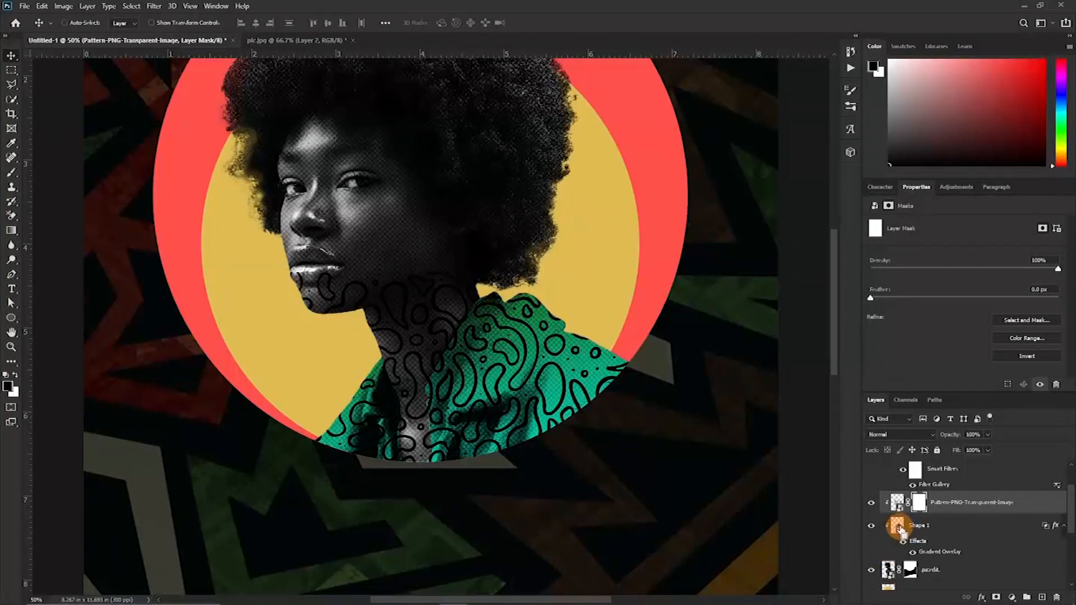
ctrl+click(898, 526)
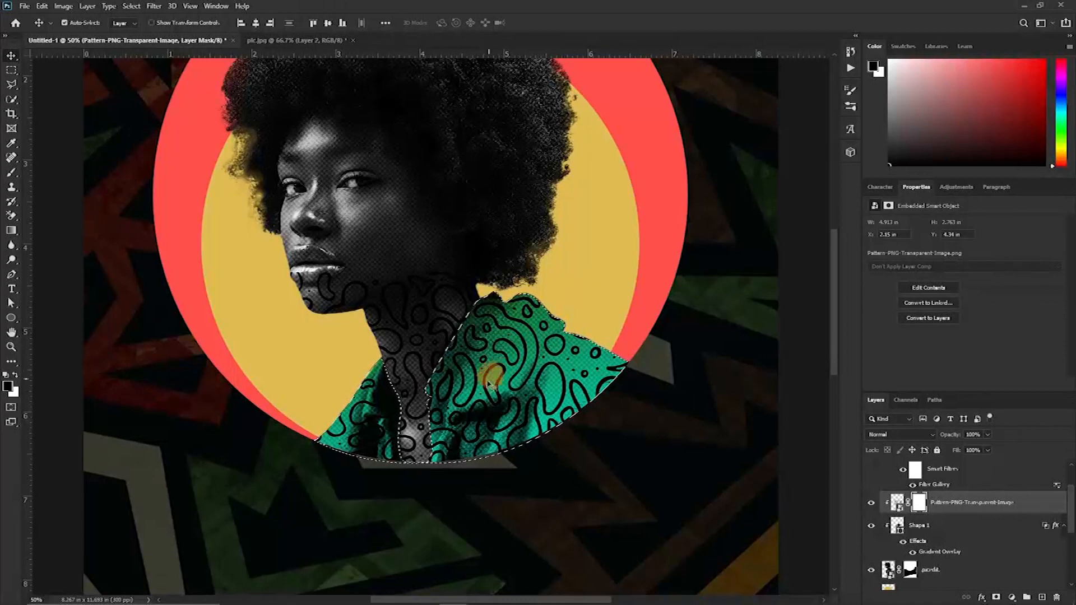
click(920, 507)
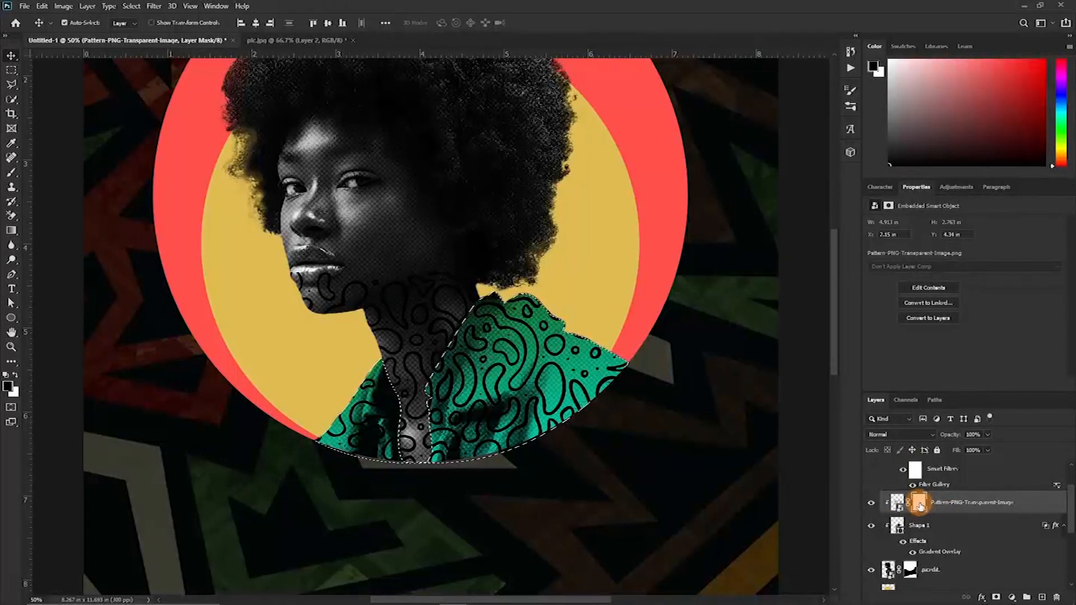
click(920, 506)
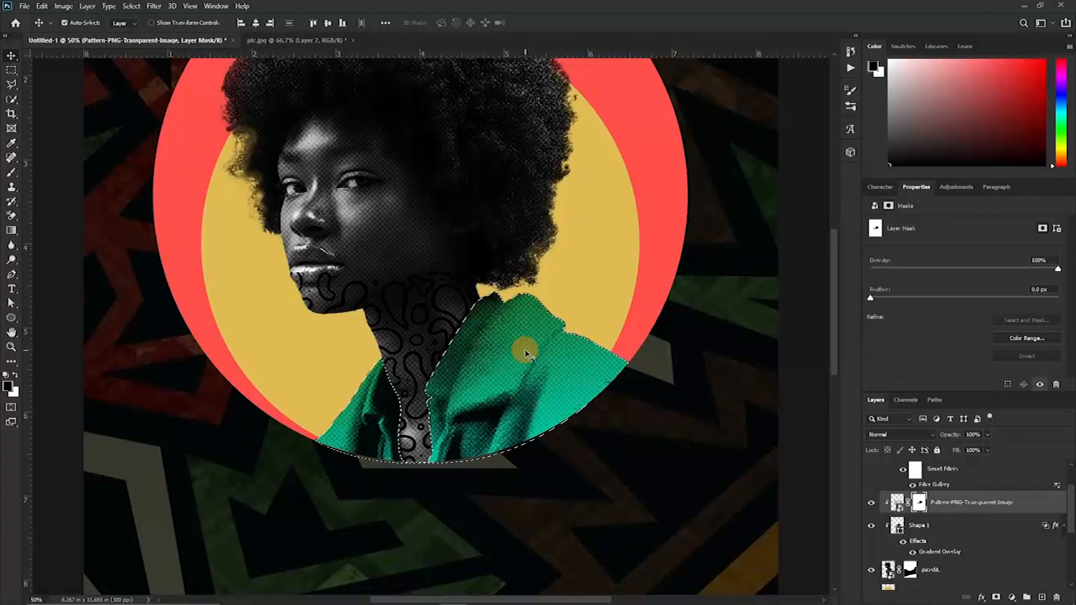
key(ctrl)
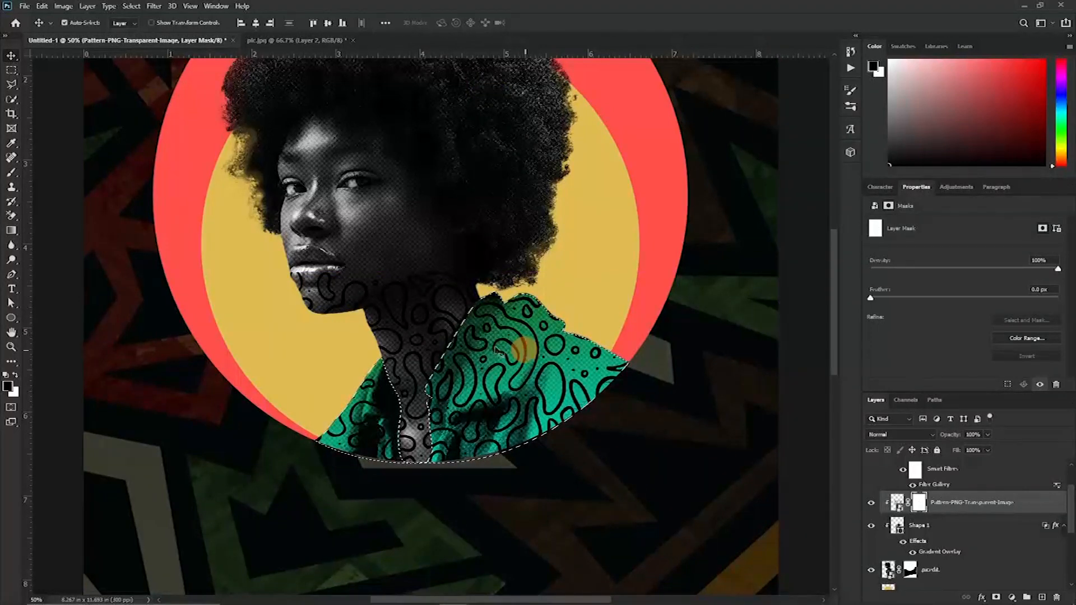
- Invert the jacket selection, fill the pattern's mask with black outside the jacket, and deselect
click(132, 6)
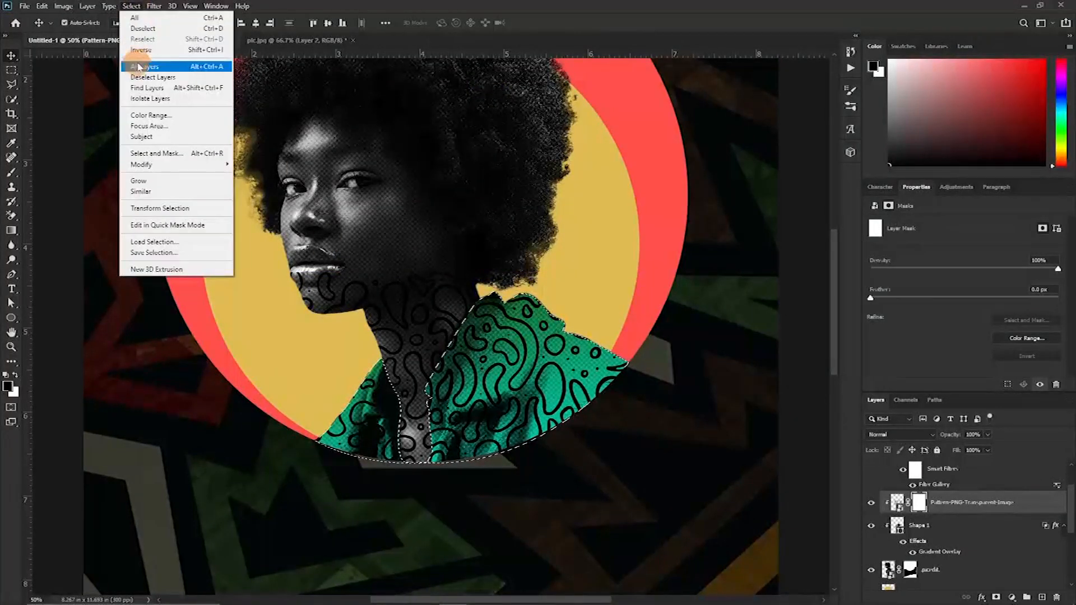
click(141, 50)
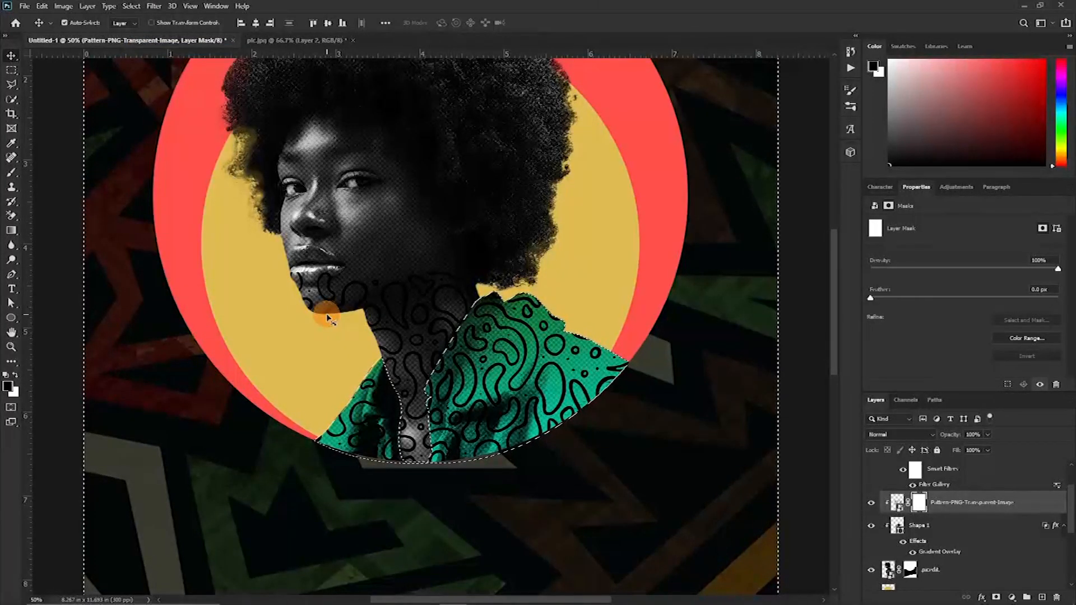
key(alt+BackSpace)
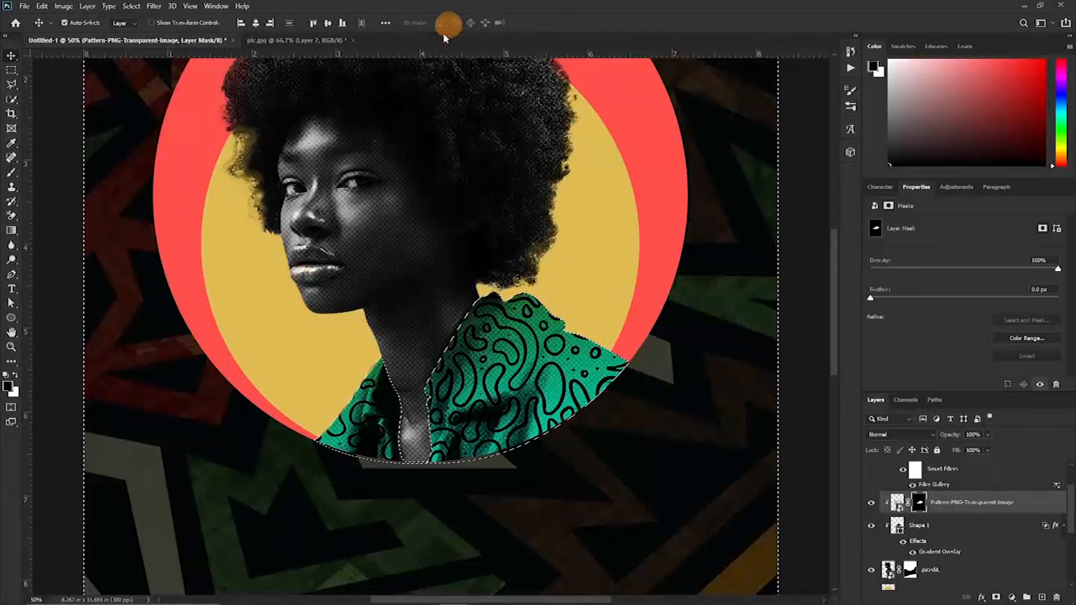
key(ctrl+d)
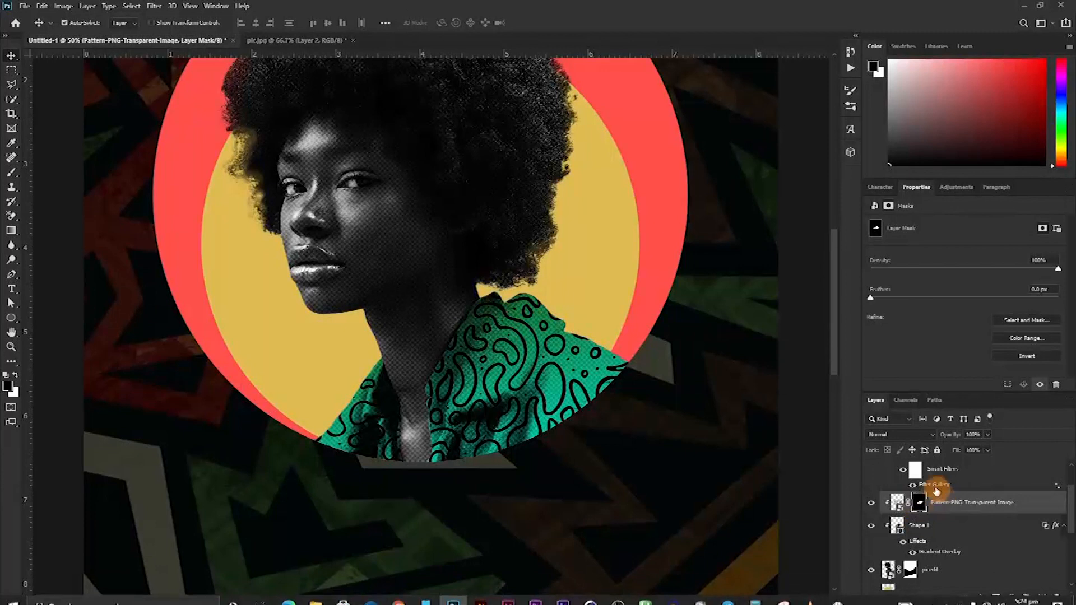
- Scale the pattern image on the jacket up to 102.90%
click(897, 503)
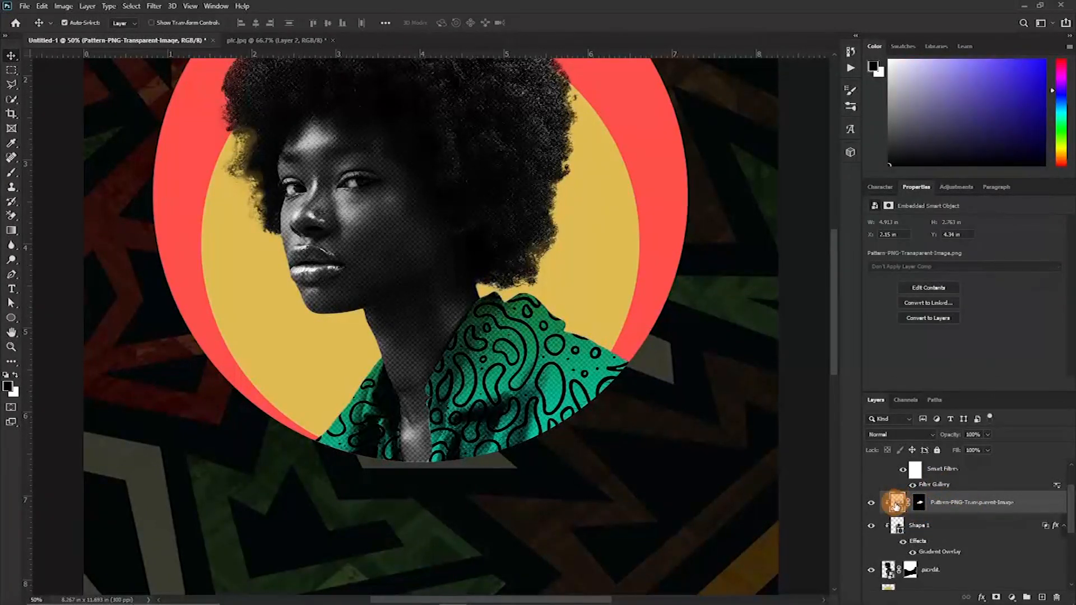
key(ctrl+t)
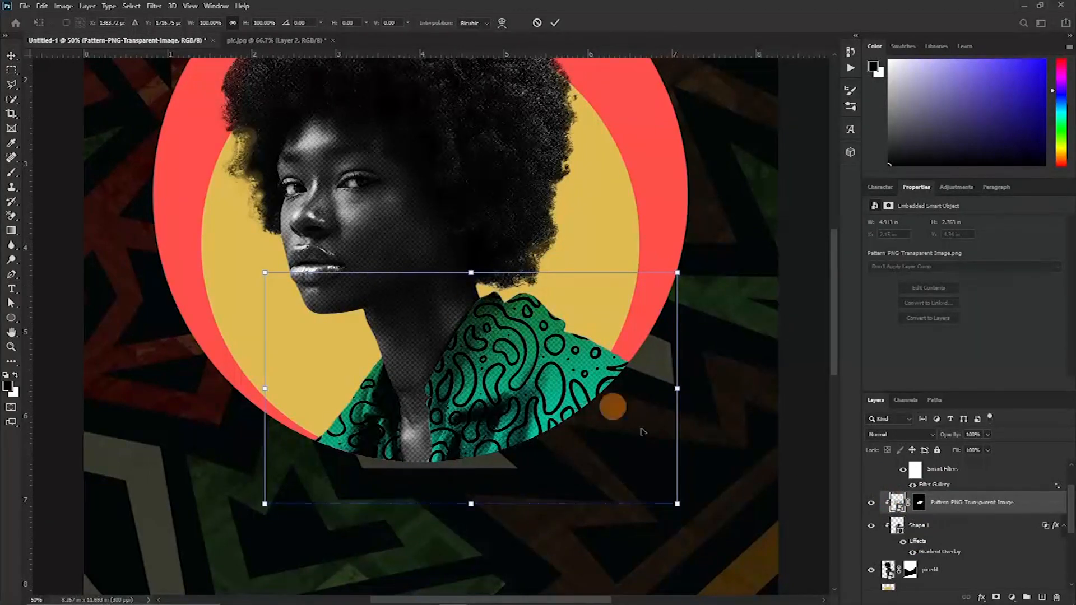
mouse_move(467, 504)
mouse_down()
mouse_move(458, 465)
mouse_move(479, 518)
mouse_move(474, 448)
mouse_move(480, 516)
mouse_up()
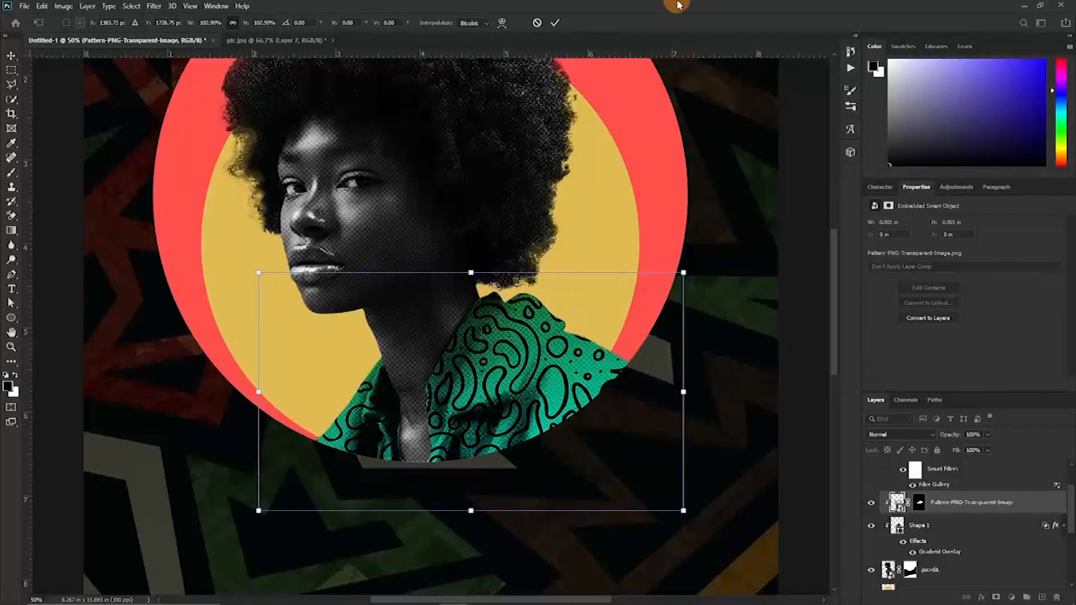
click(555, 23)
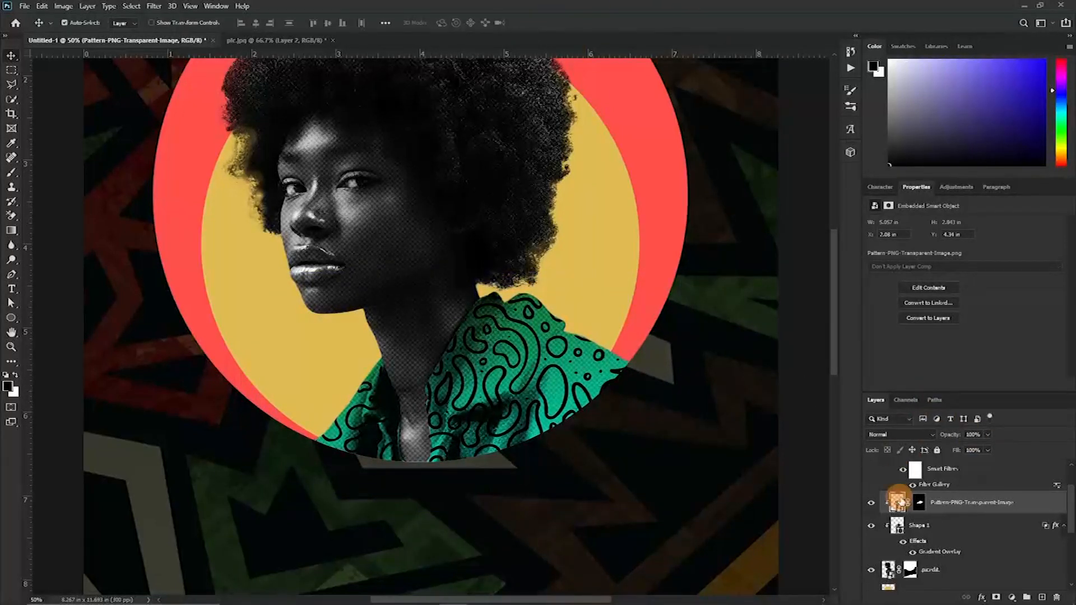
- Set the jacket pattern's blend mode to Soft Light and its opacity to 45%
click(895, 435)
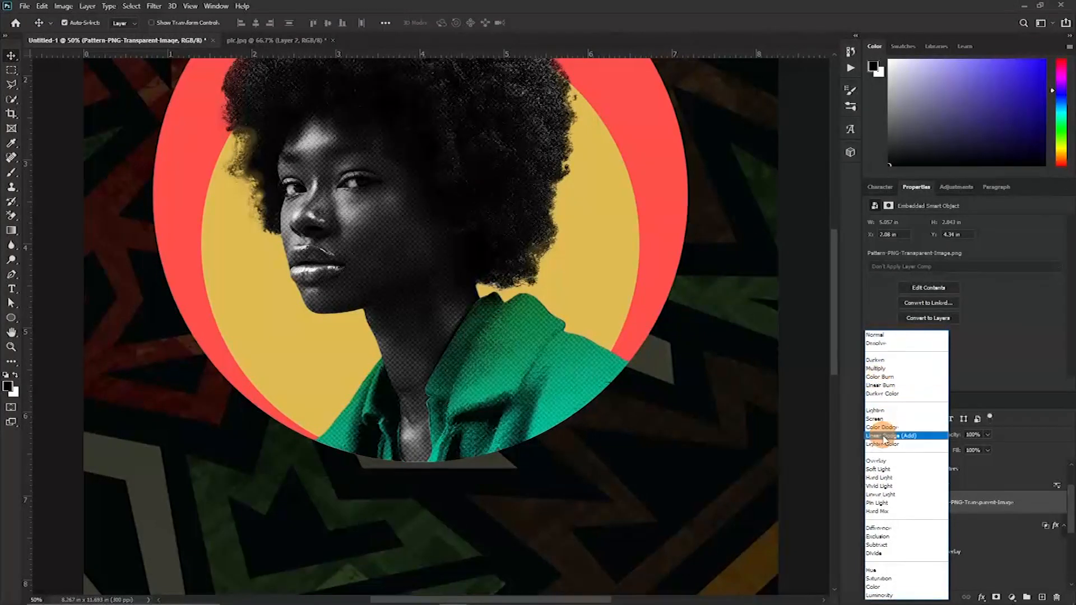
click(880, 470)
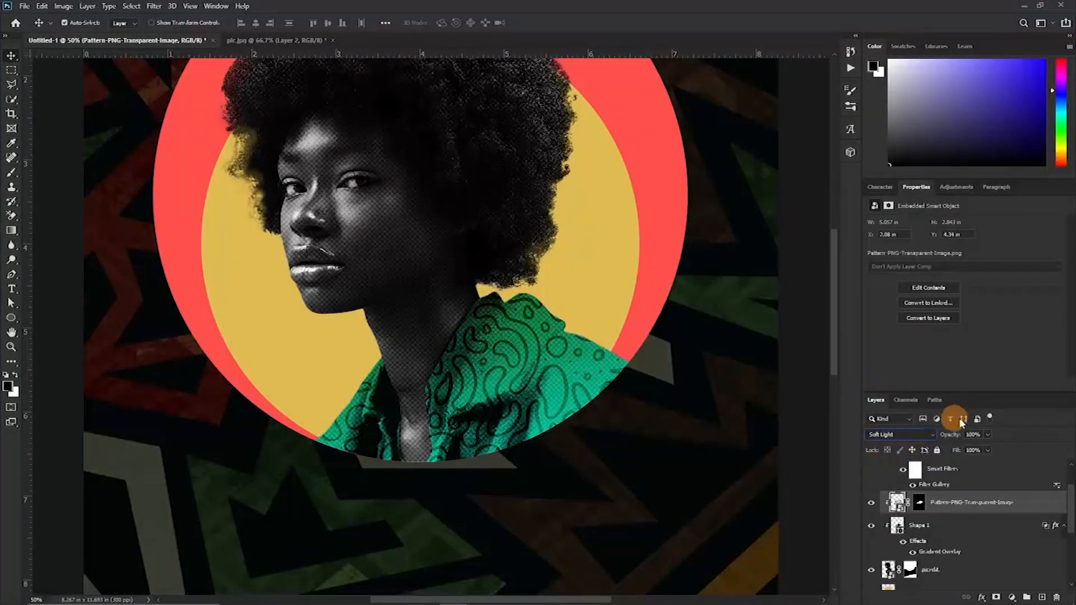
drag(928, 442, 924, 441)
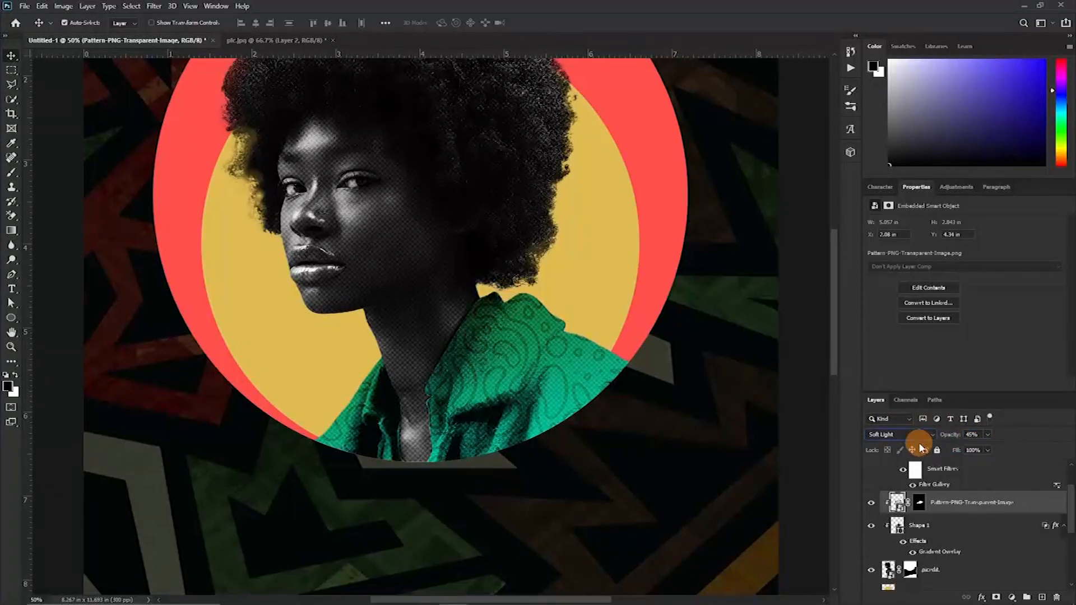
key(ctrl+minus)
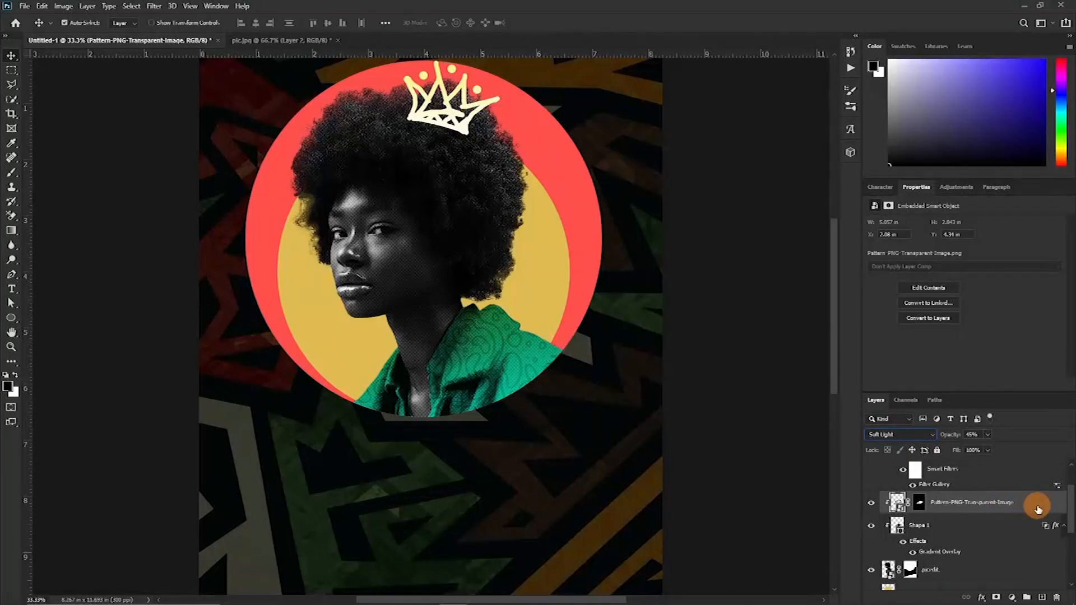
- Split the pattern's black Underlying Layer blend slider to 0 / 24 and set the layer's opacity to 62%
double_click(1038, 509)
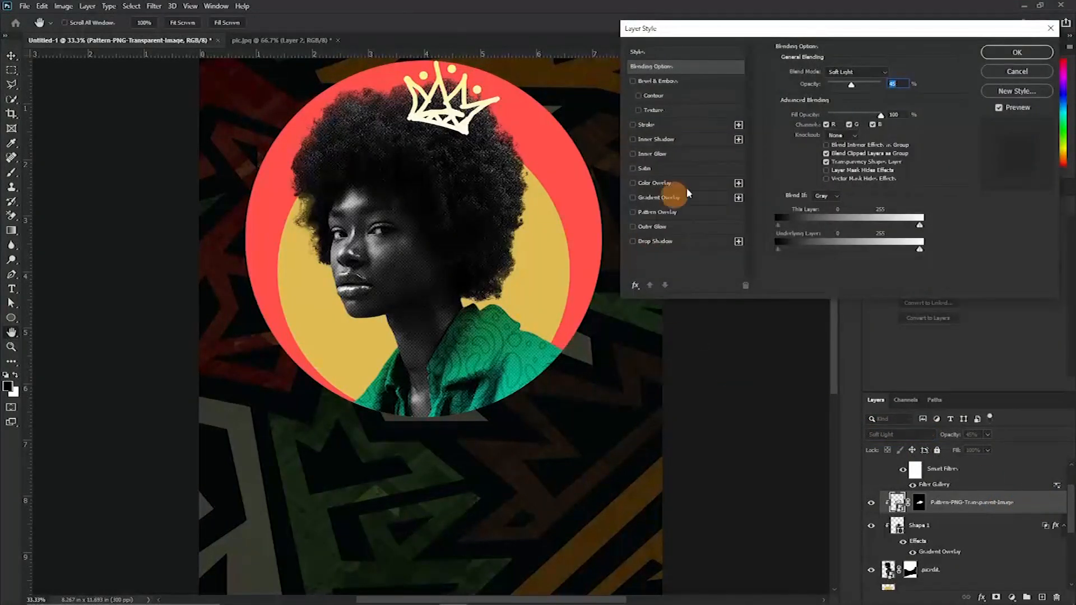
drag(777, 250, 792, 249)
mouse_move(920, 250)
mouse_down()
mouse_move(908, 256)
mouse_move(987, 118)
mouse_move(921, 261)
mouse_up()
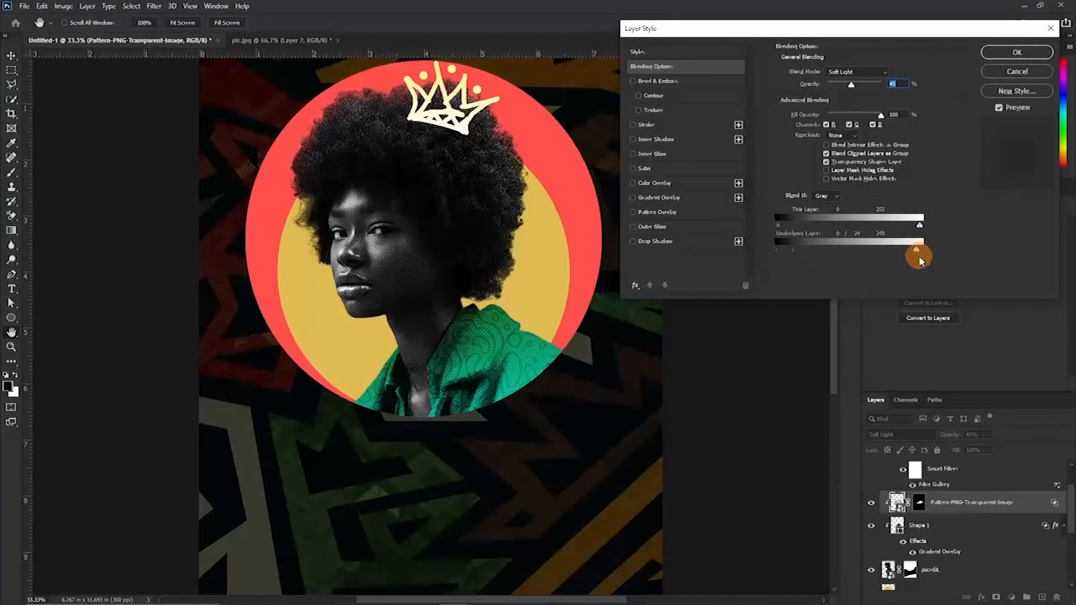
click(1017, 52)
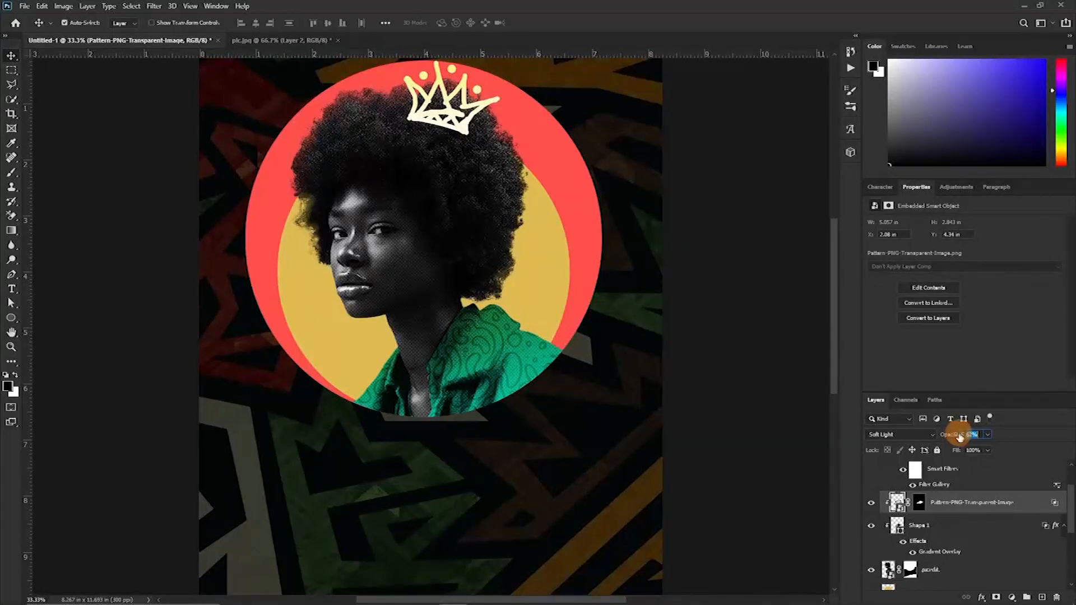
click(781, 417)
- Group all layers from the crown down to Ellipse 1 as "picture" and check the group by toggling its visibility
key(ctrl+minus)
key(ctrl+minus)
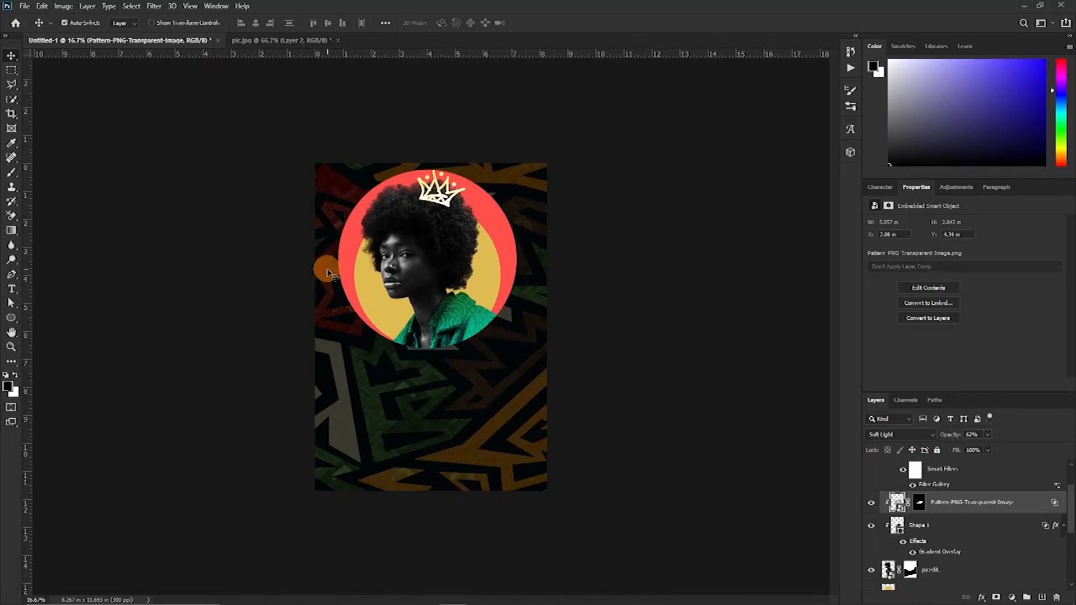
scroll(960, 557, up, 2)
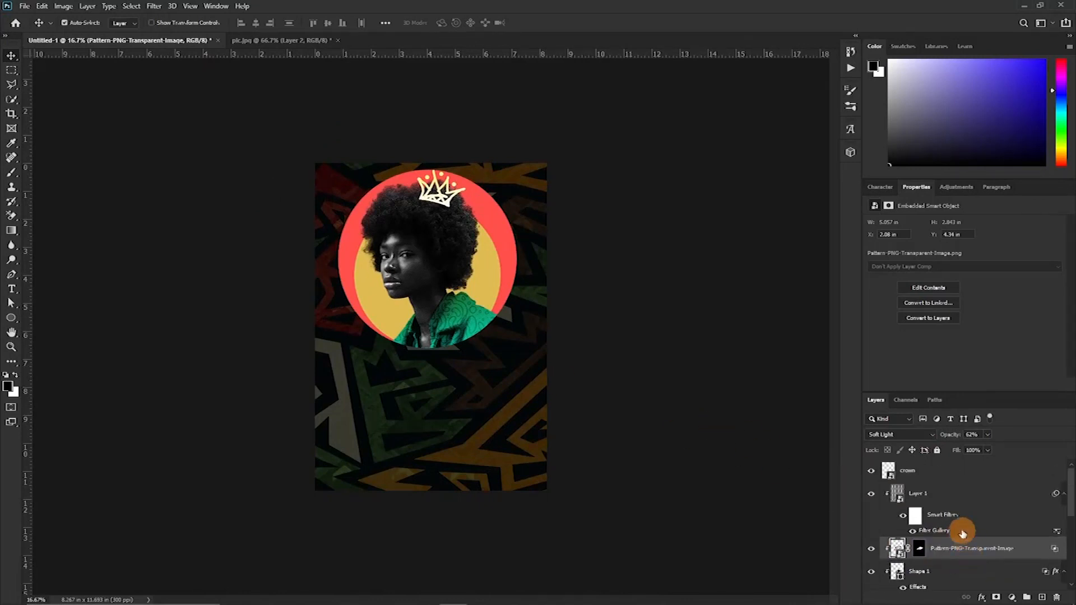
click(944, 470)
scroll(947, 504, down, 5)
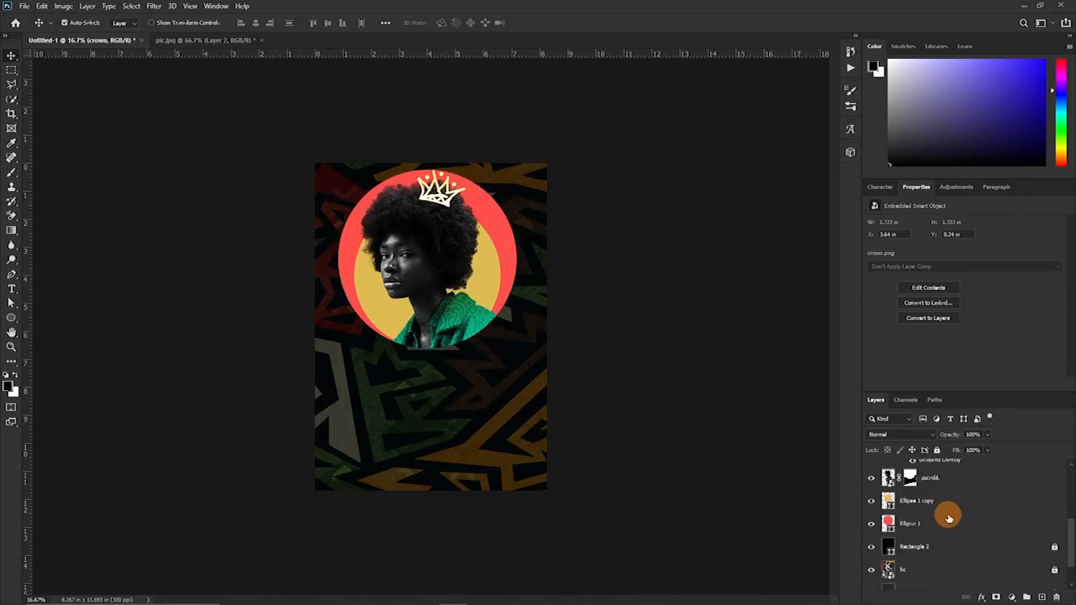
shift+click(950, 529)
key(ctrl+g)
key(Return)
click(871, 469)
click(871, 469)
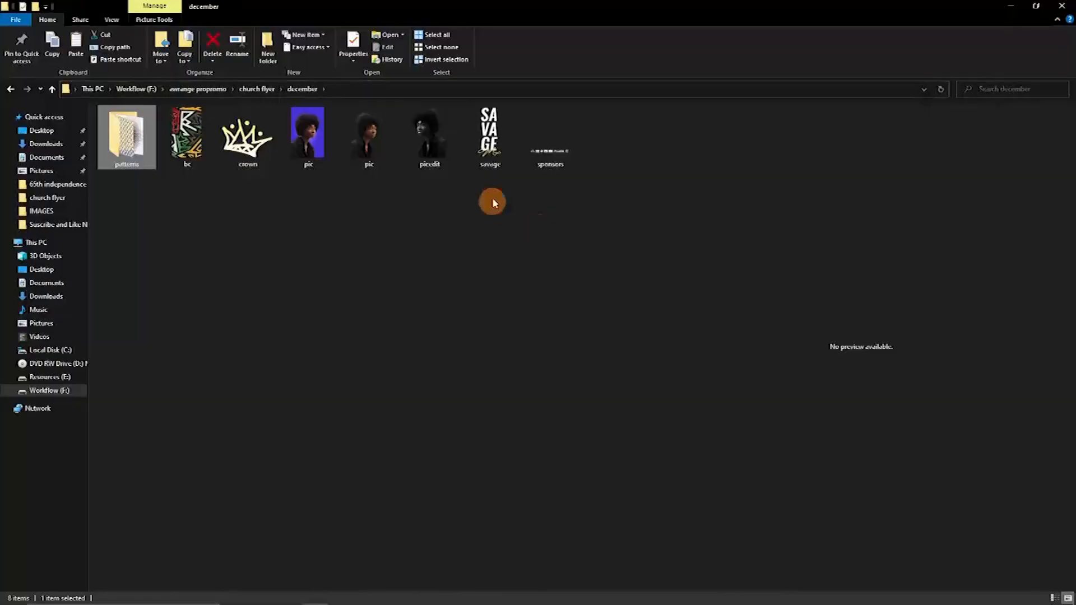
- Place the savage logo file in the flyer's upper-right corner, about 0.76 by 1.54 in
drag(490, 135, 521, 307)
drag(431, 325, 525, 197)
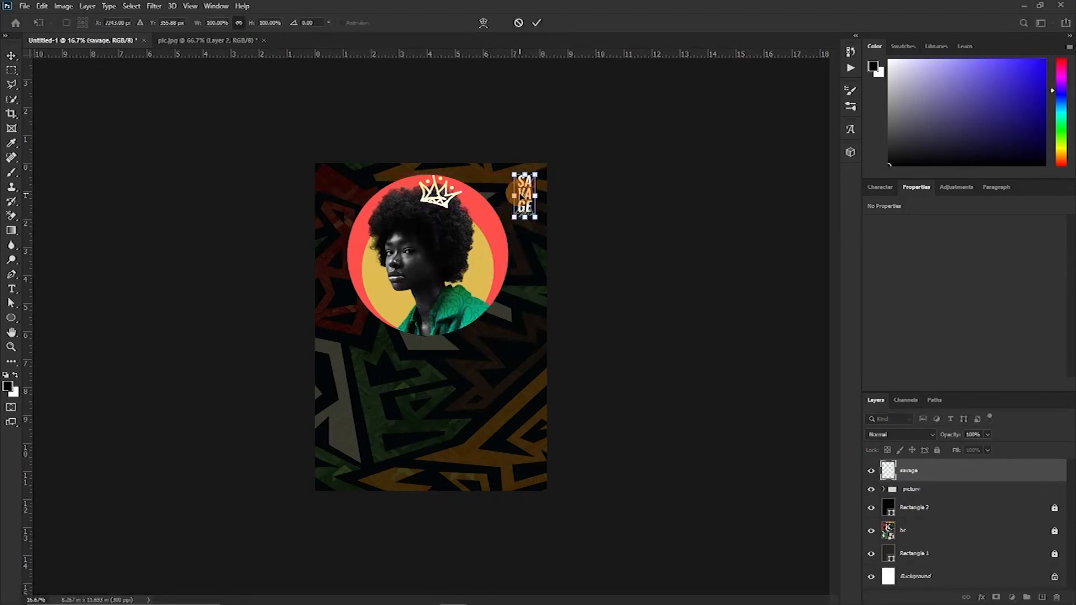
key(Return)
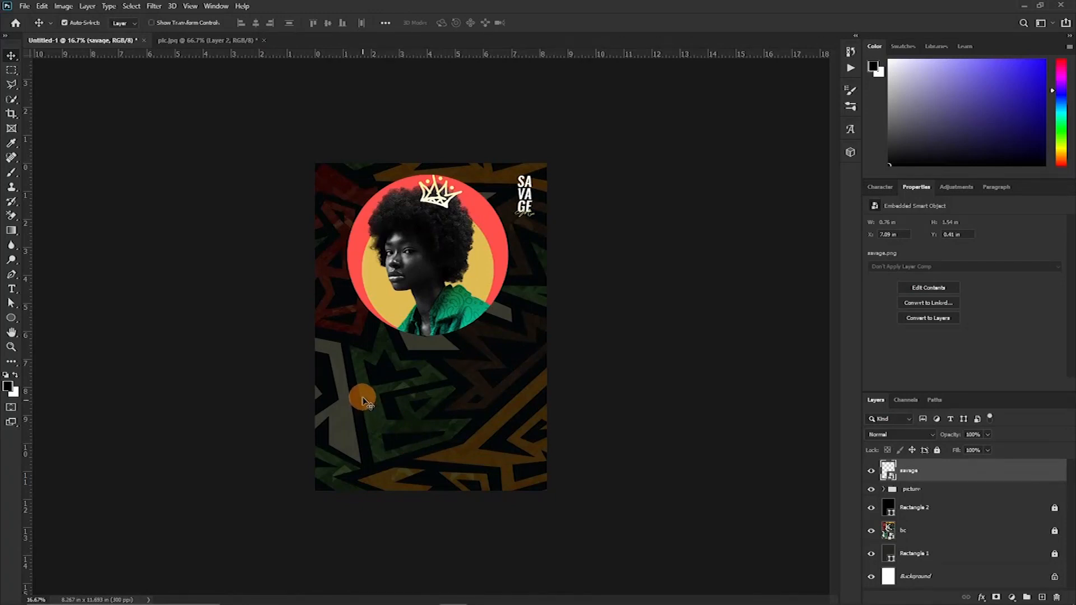
- Add the text "afro night" below the portrait in white at about 60 pt
key(t)
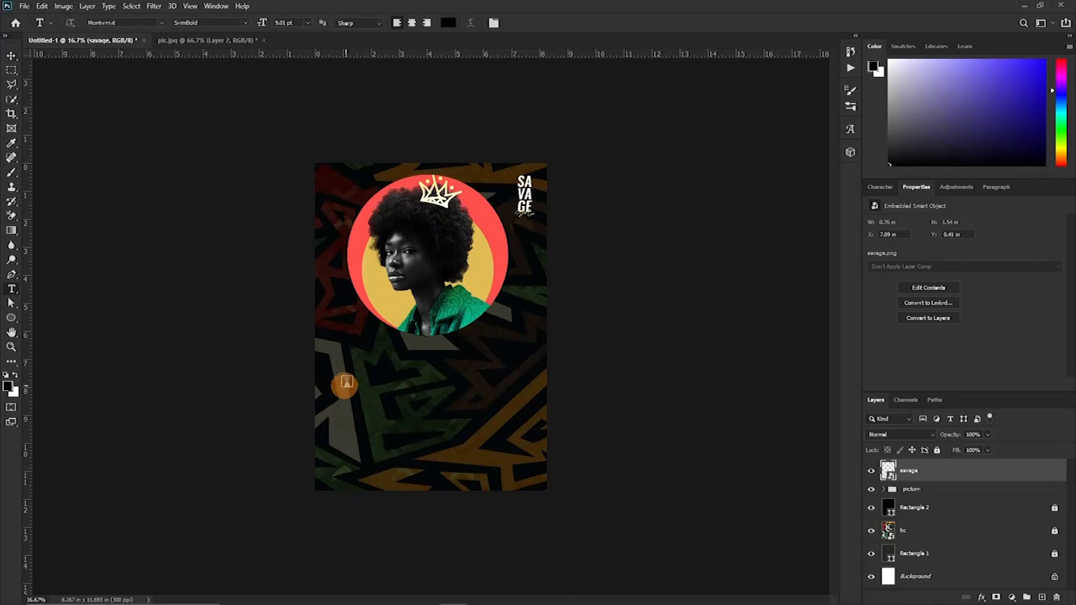
click(348, 380)
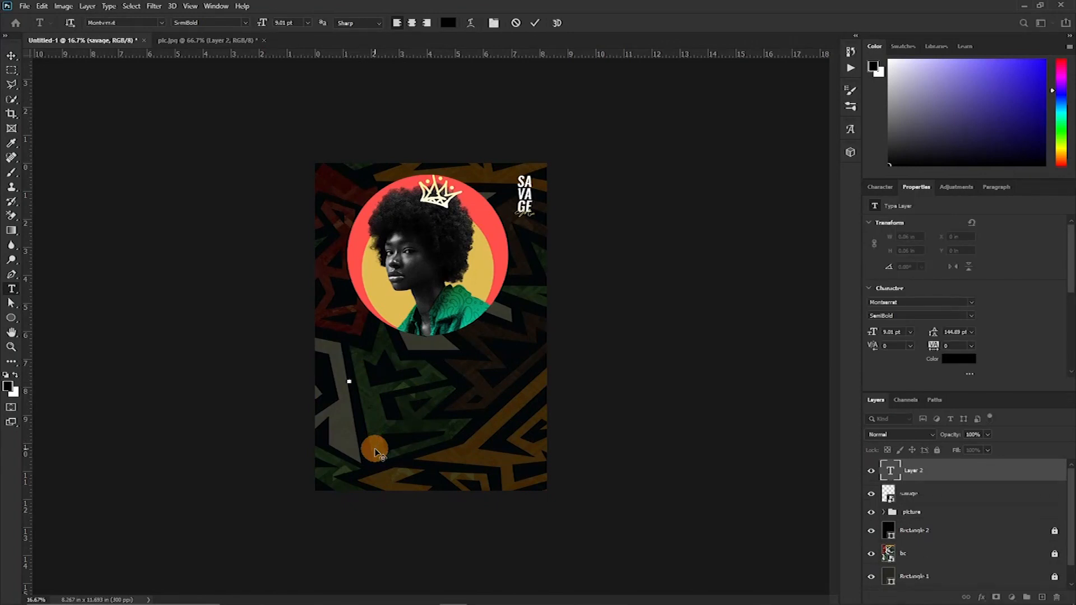
text(afro night)
click(534, 22)
click(959, 359)
click(1037, 172)
click(879, 187)
drag(870, 221, 898, 223)
- Separate the title into an "afro" text layer and a "night" text layer placed lower and to its right
click(403, 376)
key(Return)
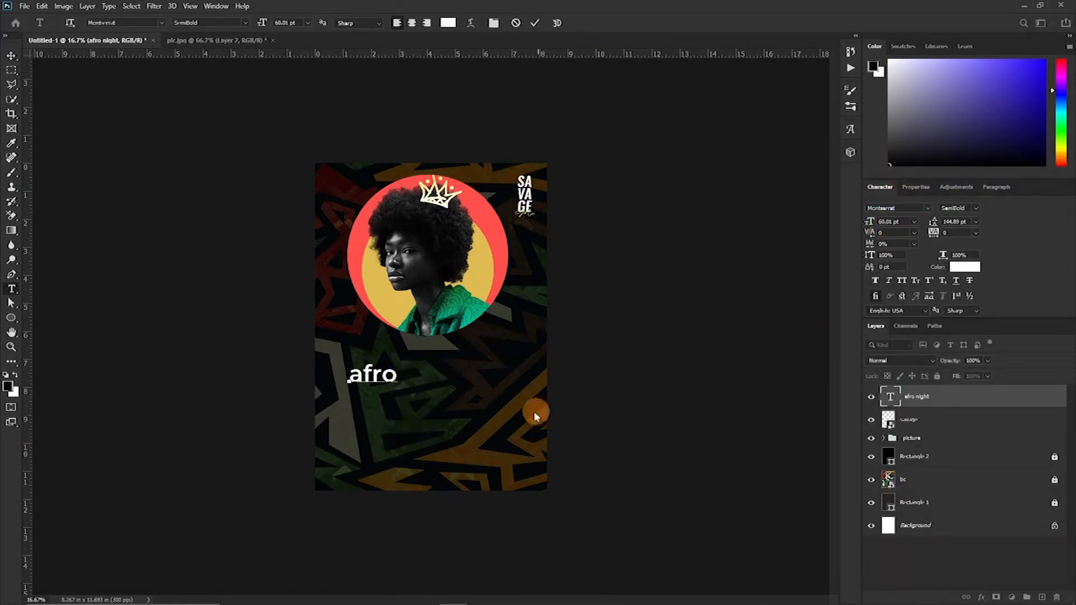
click(535, 23)
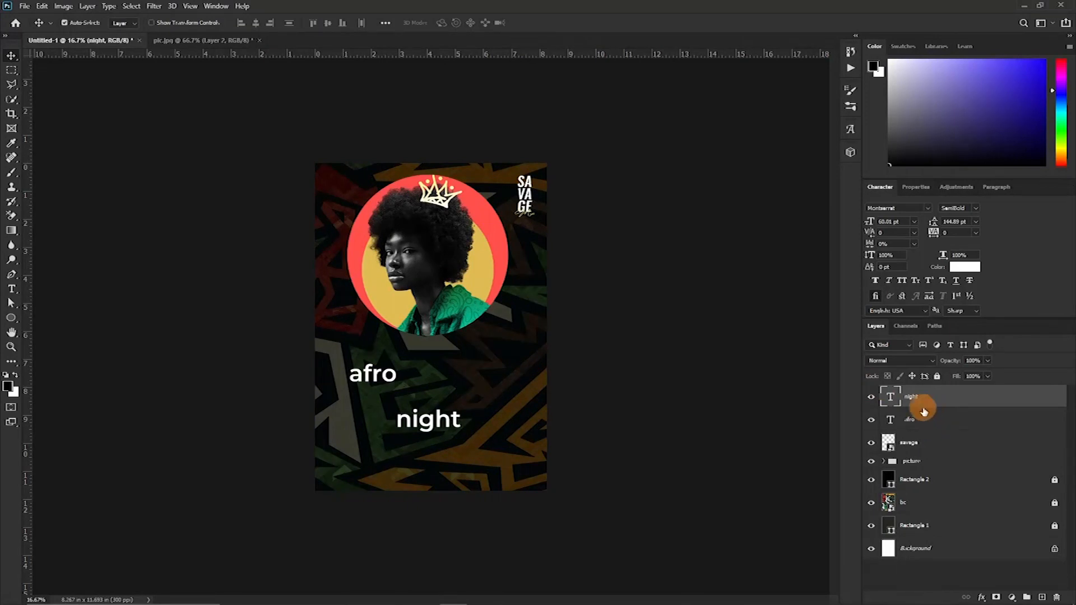
- Set the font of both the "afro" and "night" text layers to SURVIVOR demo Regular
shift+click(927, 419)
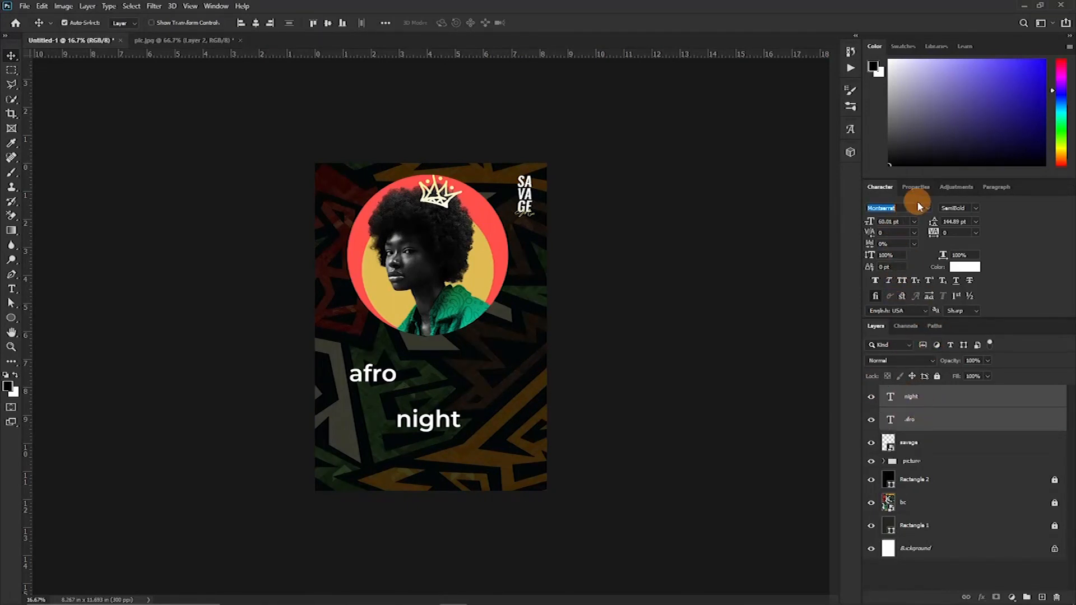
text(sur)
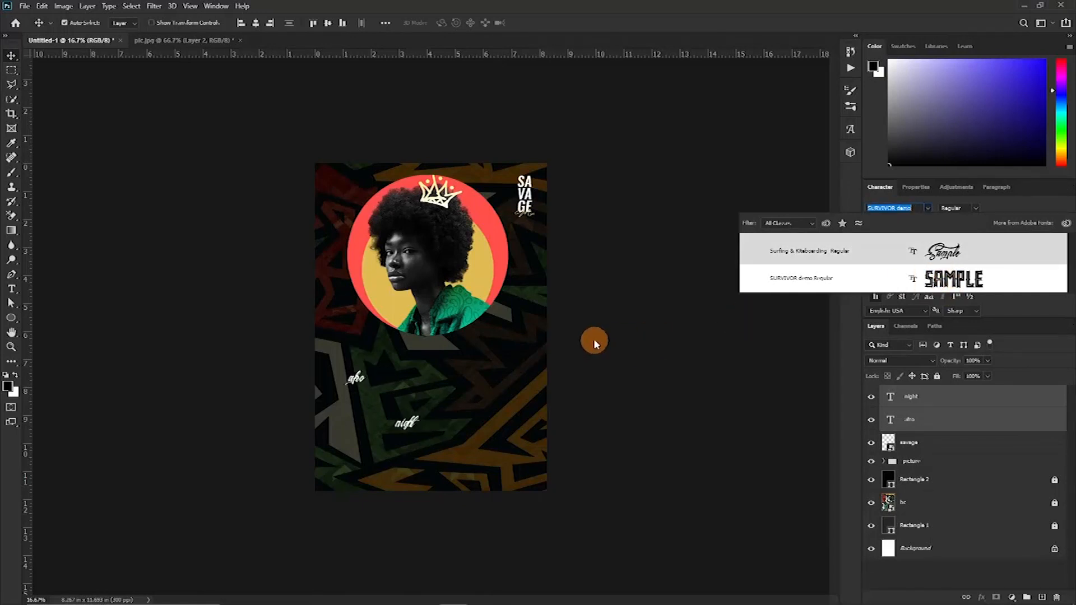
key(Return)
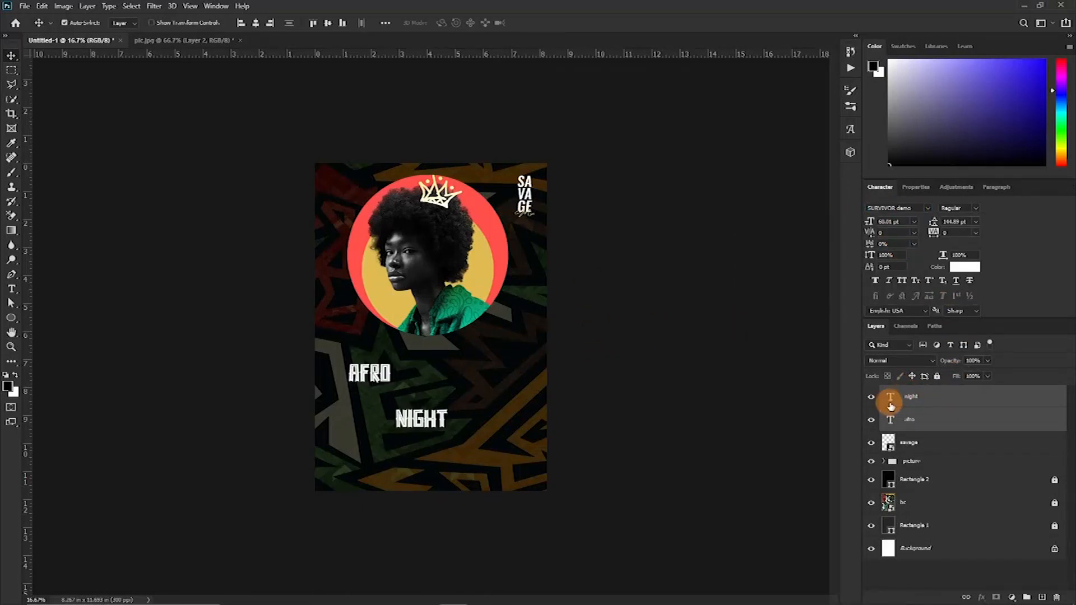
- Examine the AFRO and NIGHT lettering below the portrait up close
key(ctrl+plus)
key(ctrl+plus)
key(ctrl+plus)
key(ctrl+plus)
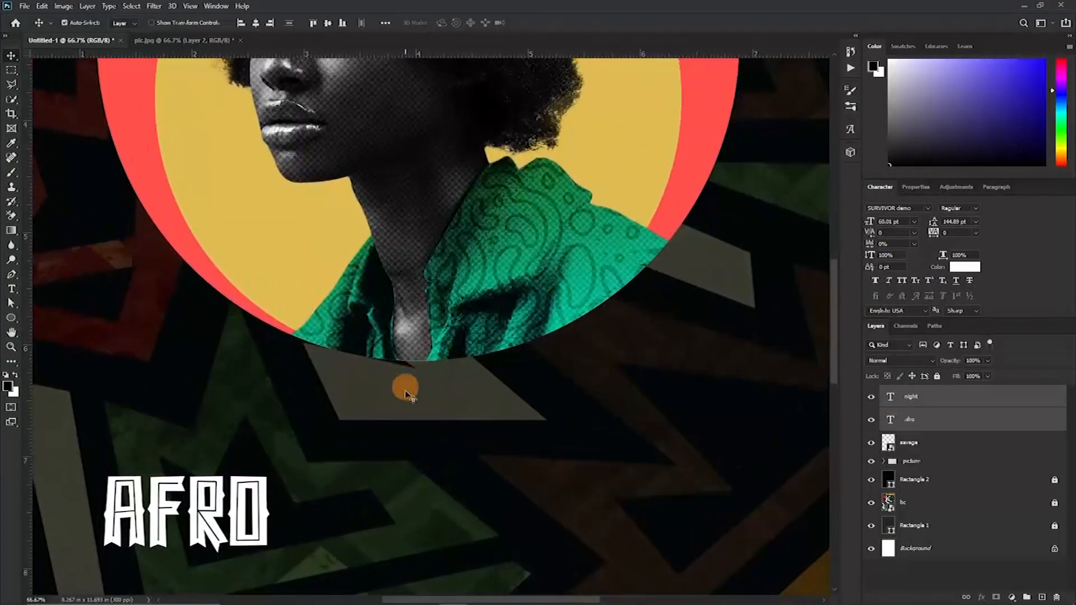
drag(407, 397, 567, 129)
drag(485, 276, 360, 386)
drag(346, 423, 307, 470)
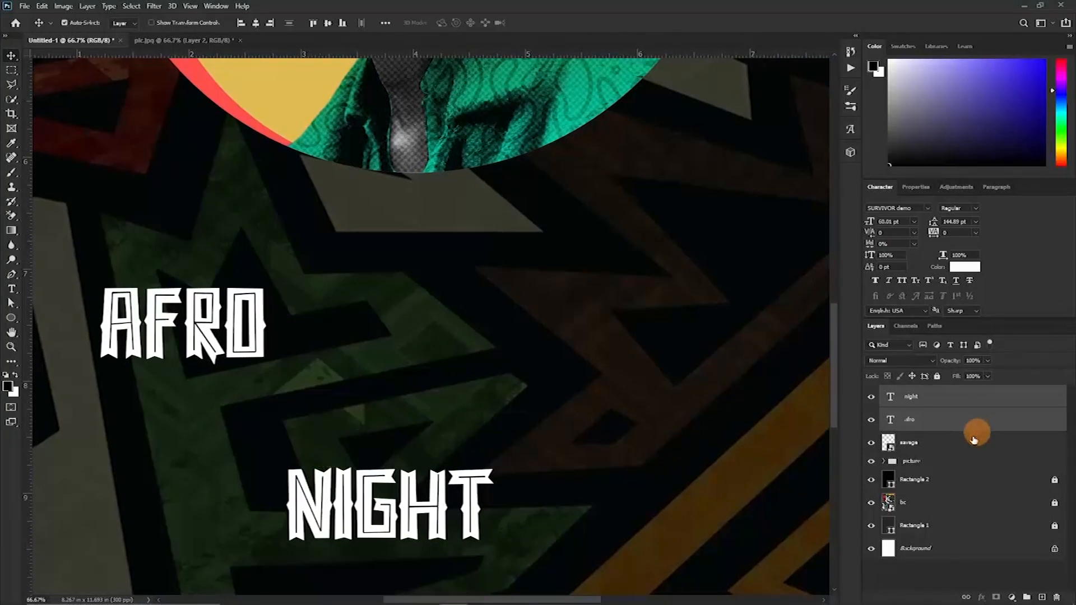
- Hide the "night" text layer and move the "afro" text to the area beneath the portrait
click(871, 399)
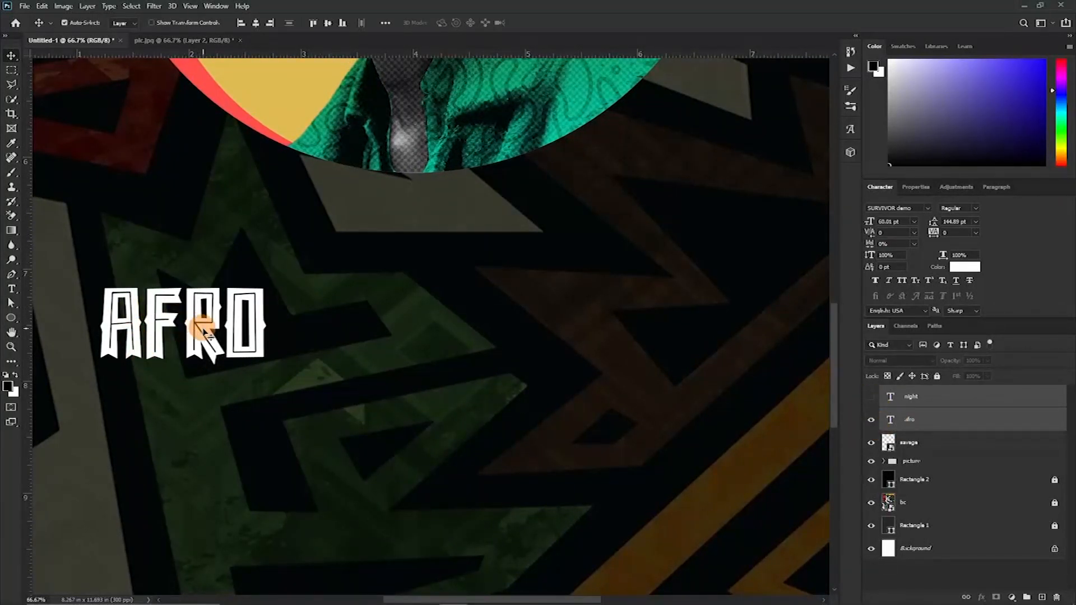
drag(323, 307, 444, 286)
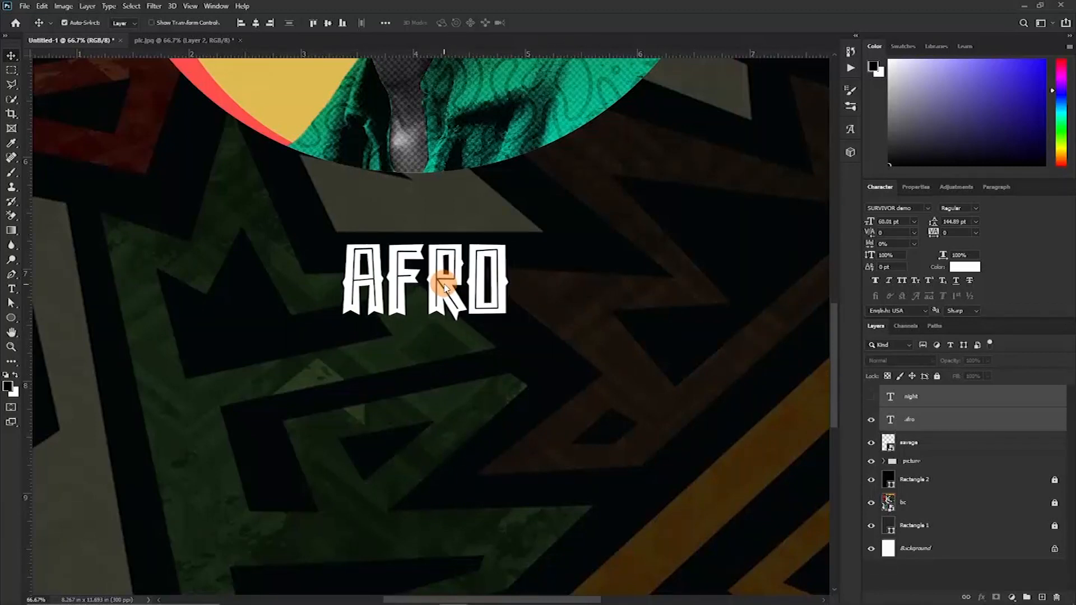
key(ctrl+t)
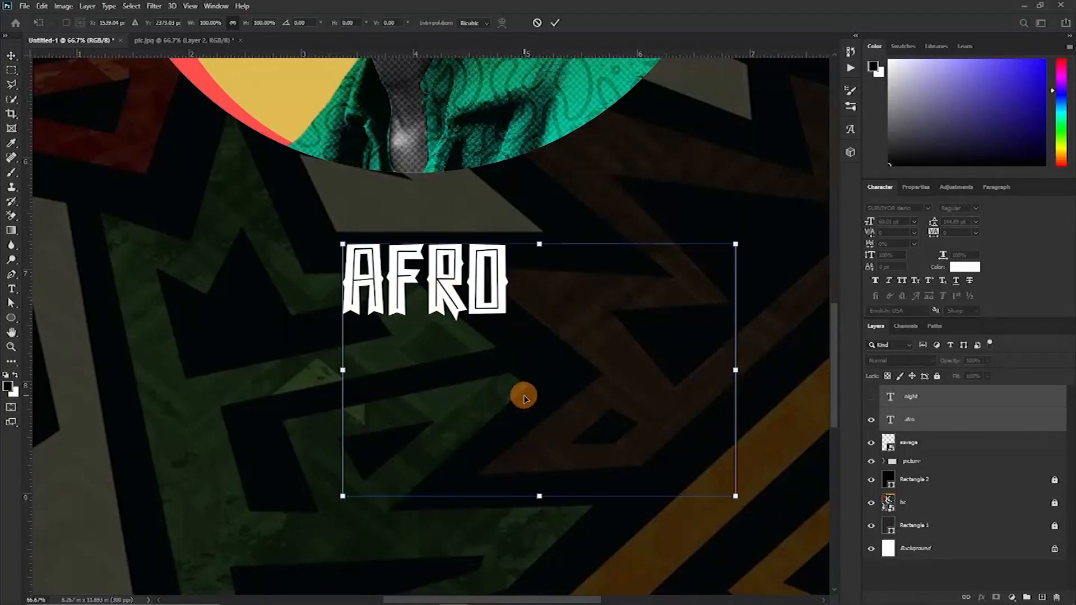
key(Return)
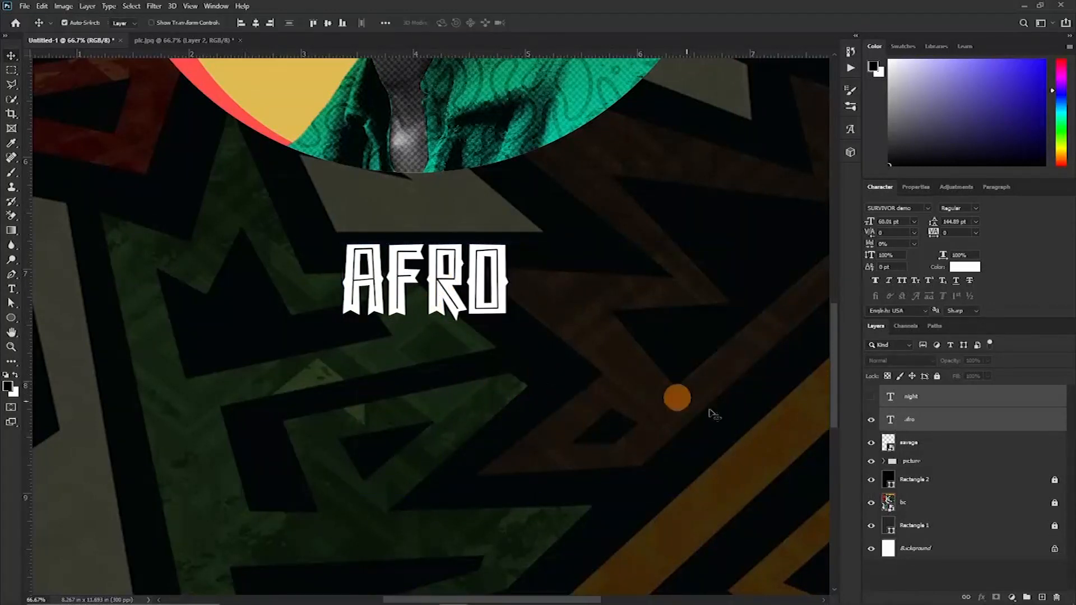
- Enlarge the "afro" text to about 170 pt and centre it beneath the portrait
click(925, 424)
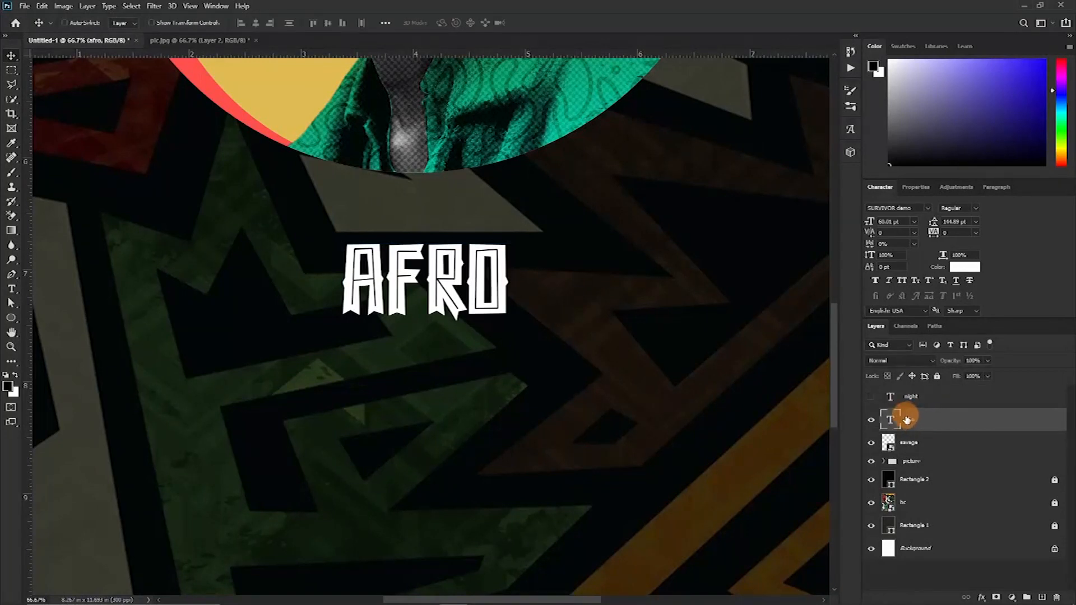
key(ctrl+t)
drag(426, 326, 425, 505)
drag(442, 372, 427, 328)
key(Return)
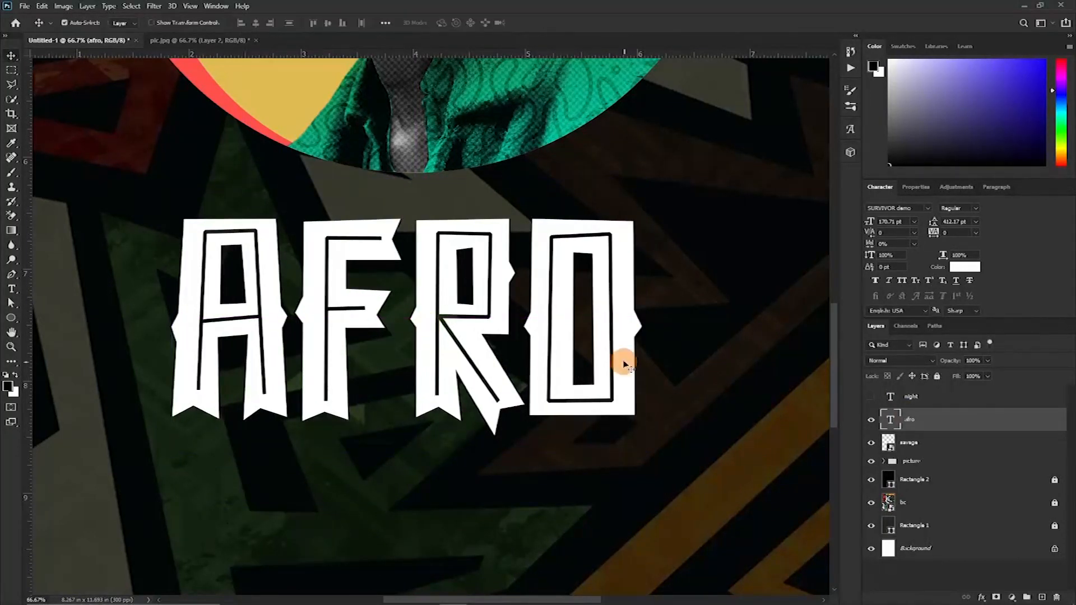
- Tighten the tracking of the "afro" text to -10 and convert the text layer to a shape
right_click(951, 420)
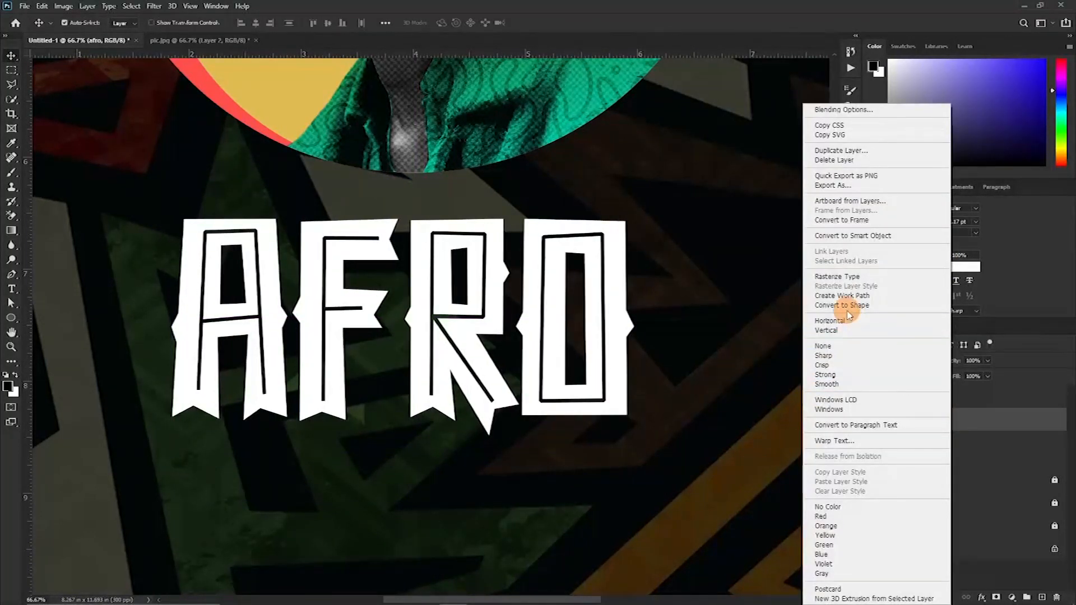
right_click(1024, 422)
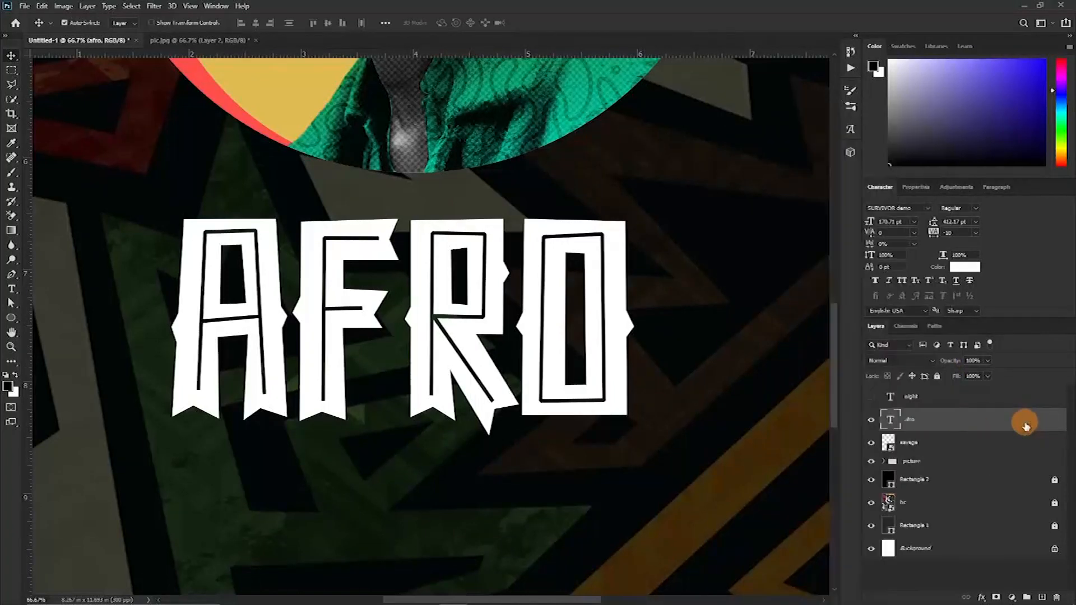
click(905, 307)
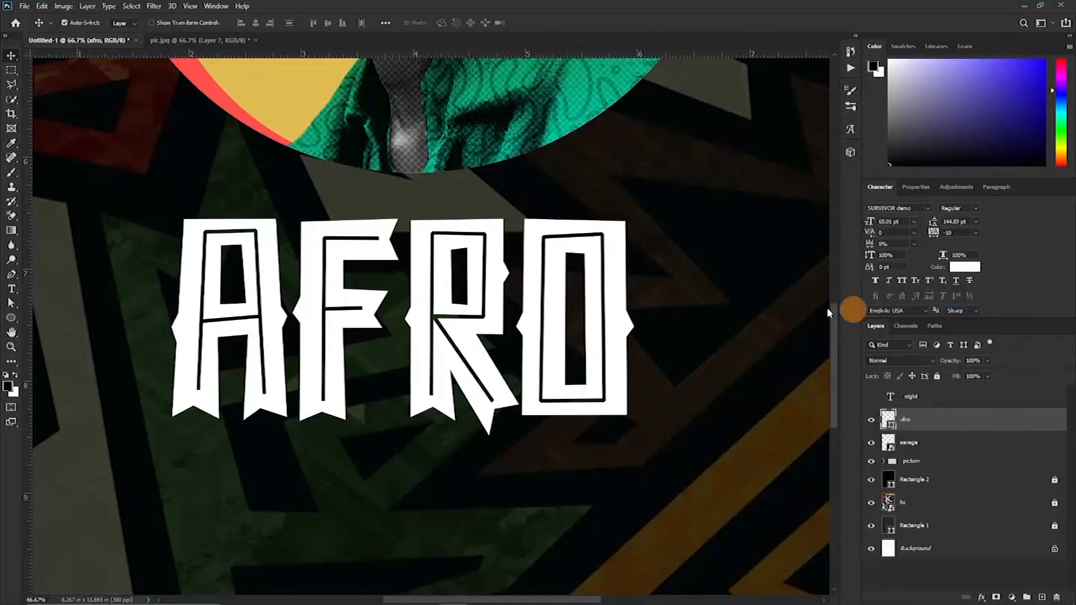
- Shorten the R of AFRO by moving only its upper anchor points down with the Direct Selection tool
click(13, 303)
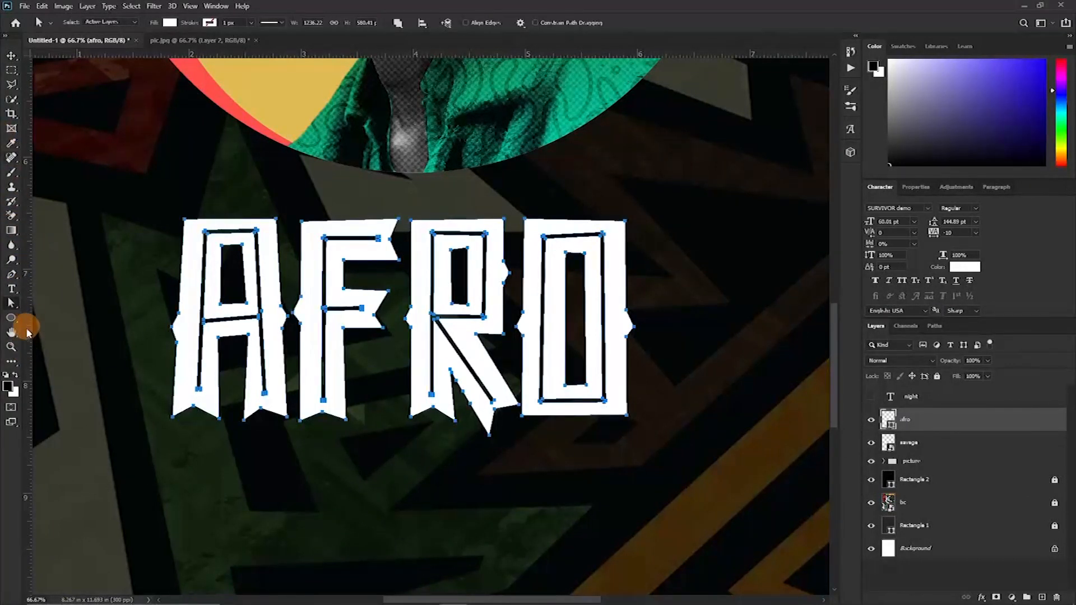
right_click(18, 309)
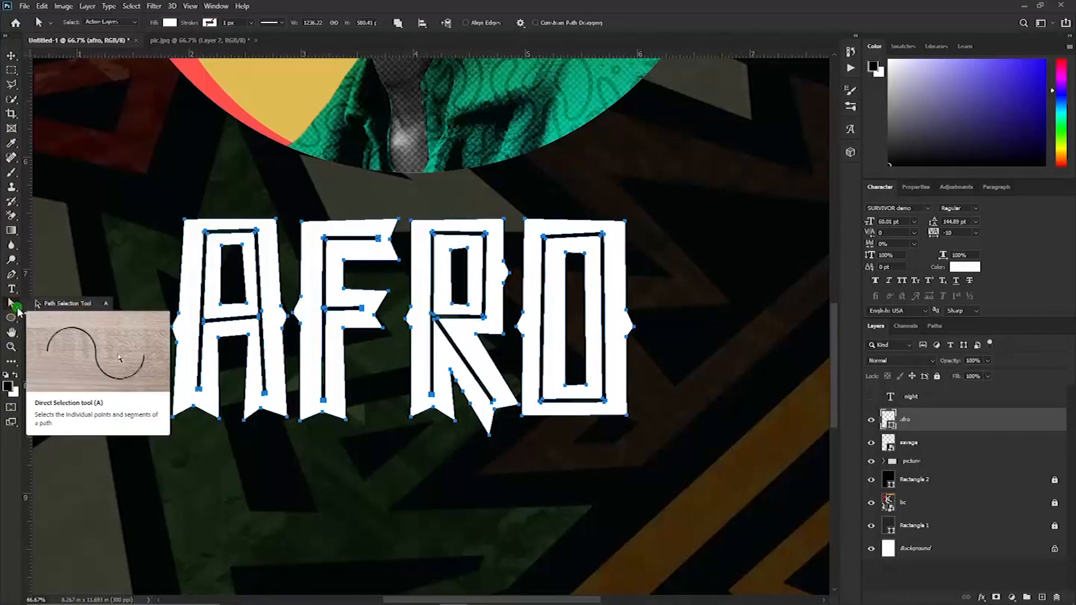
click(64, 315)
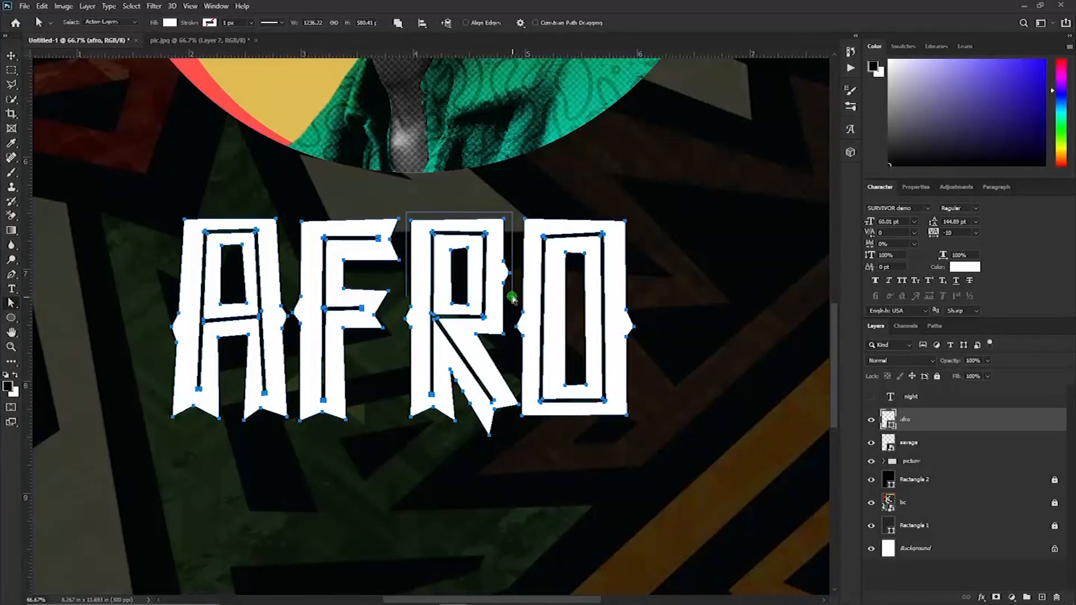
drag(511, 297, 516, 298)
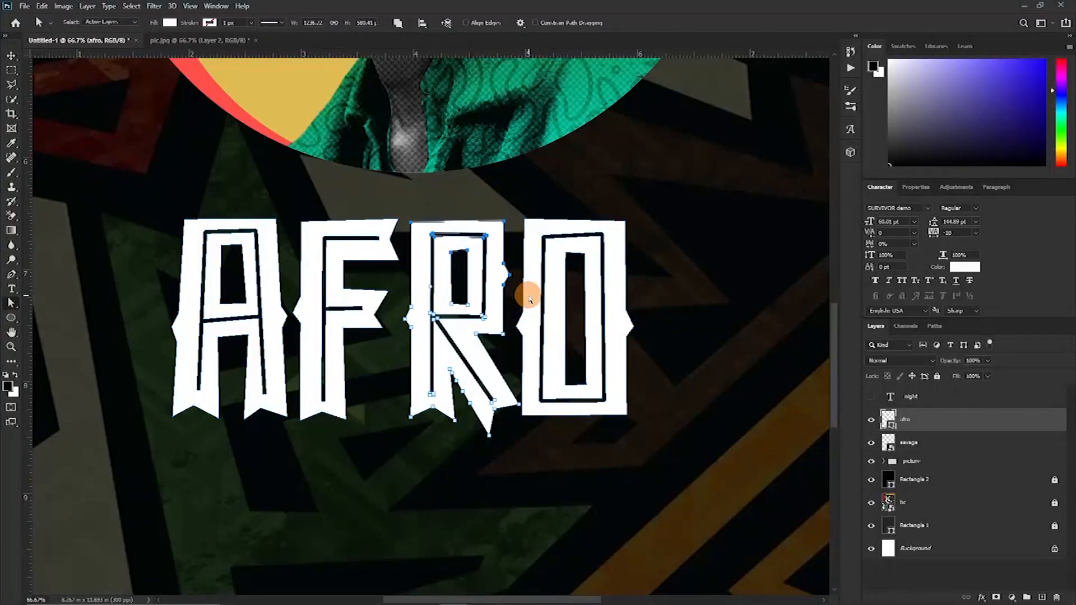
key(shift+Down)
key(shift+Down)
key(shift+Down)
key(shift+Down)
key(shift+Down)
key(shift+Down)
key(shift+Down)
key(shift+Down)
key(shift+Down)
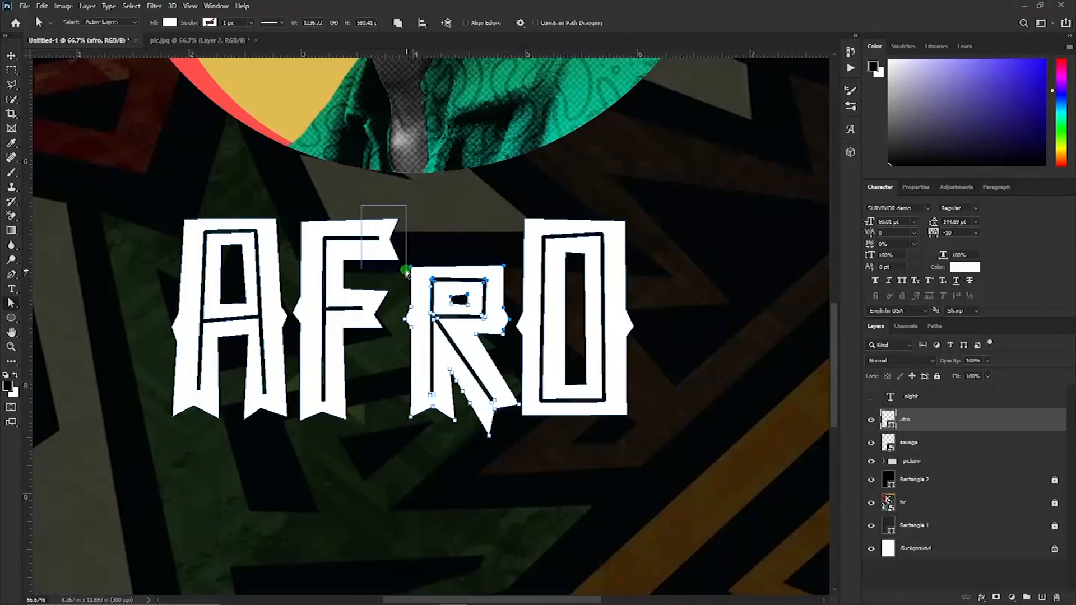
- Extend the upper arm of the F to the right so it spans over the shortened R
drag(405, 272, 402, 273)
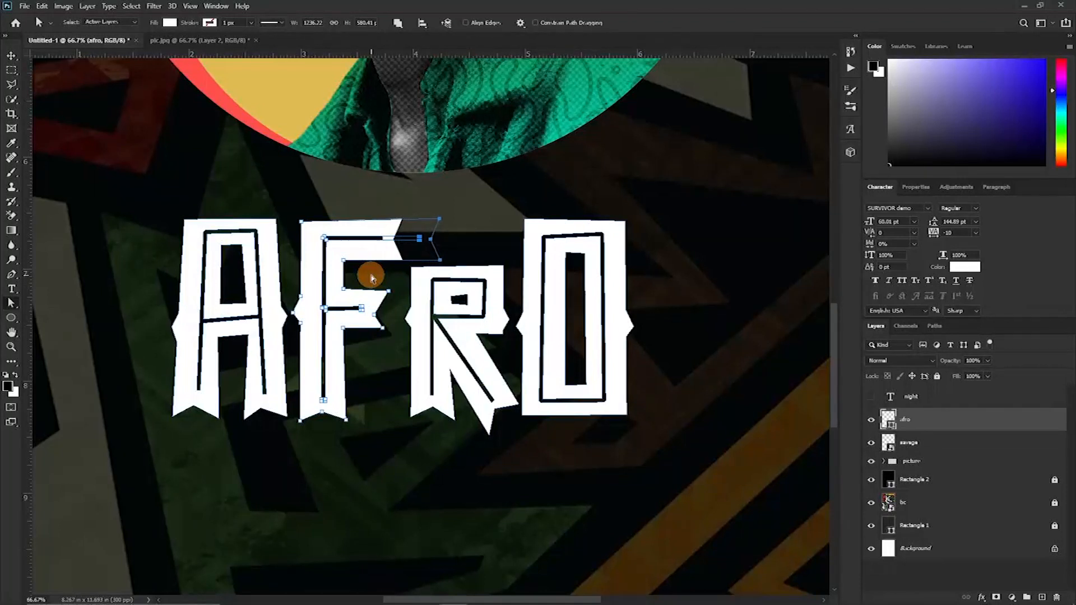
key(shift+Right)
key(shift+Right)
key(shift+Right)
key(shift+Right)
key(shift+Right)
key(shift+Right)
key(Right)
key(Right)
key(Right)
key(Right)
shift+click(344, 259)
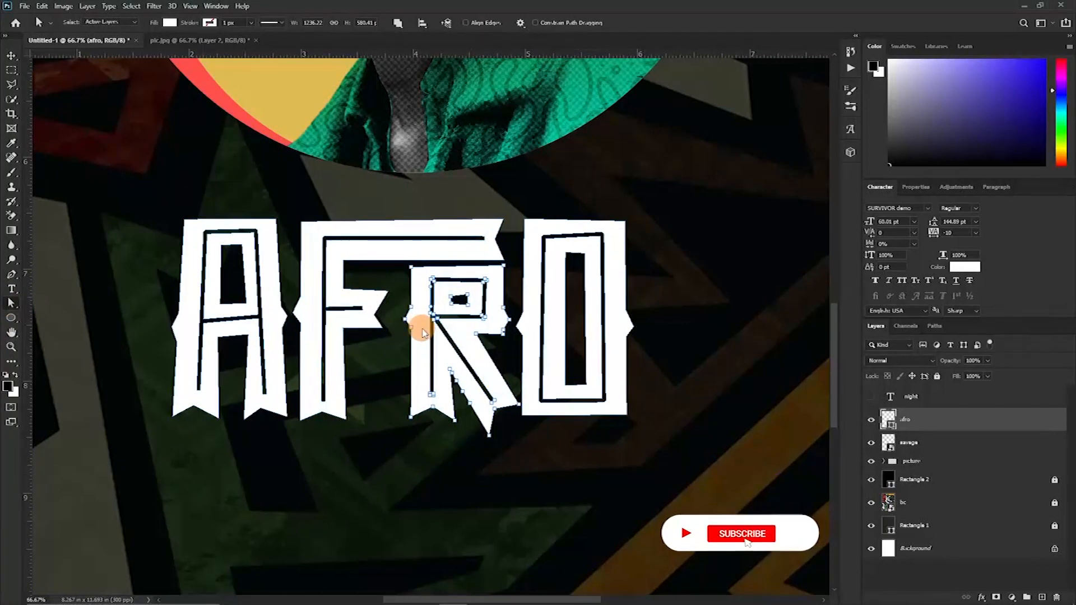
- Select the whole R with the Path Selection tool and nudge it slightly left beneath the F's arm
drag(13, 312, 22, 310)
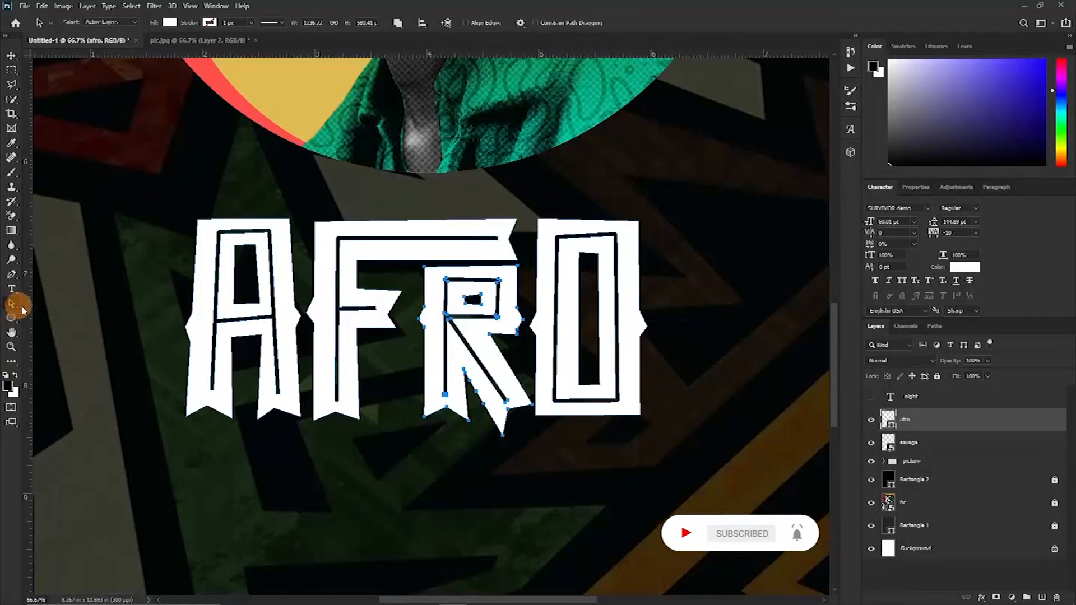
key(Left)
key(Left)
key(Left)
key(Left)
key(Left)
key(Left)
key(Left)
key(Left)
key(Left)
key(Left)
key(Left)
key(Left)
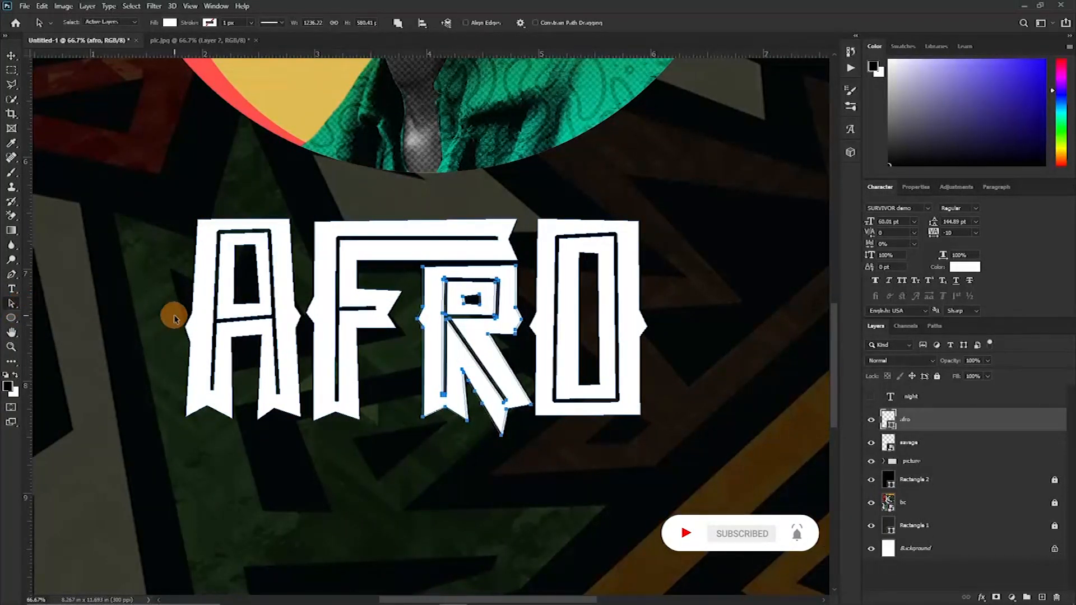
click(174, 318)
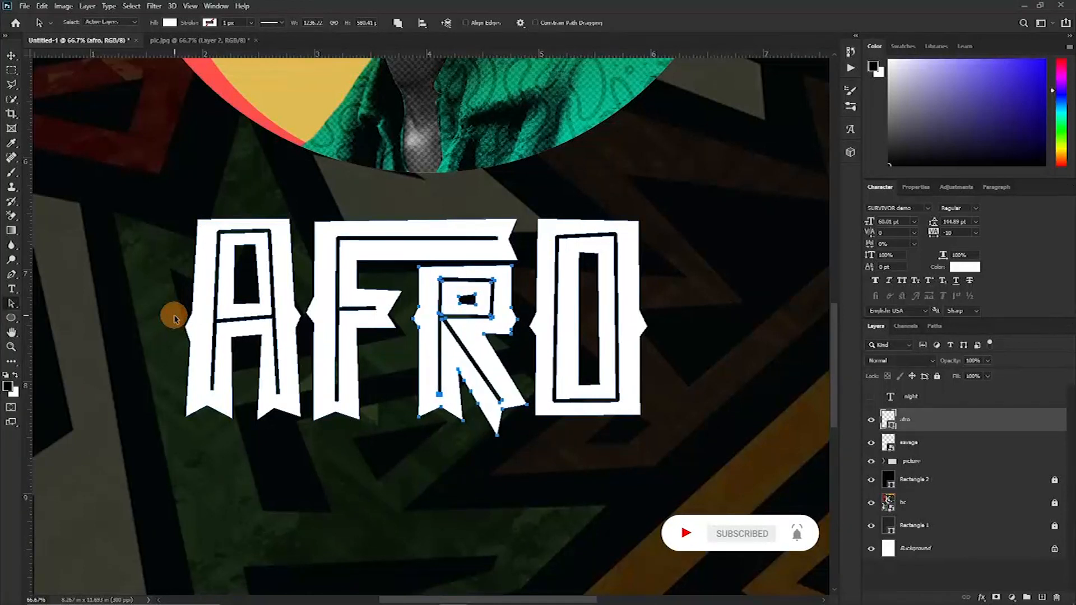
- Examine the reshaped AFRO lettering within the whole flyer and up close
scroll(448, 259, down, 1)
click(9, 308)
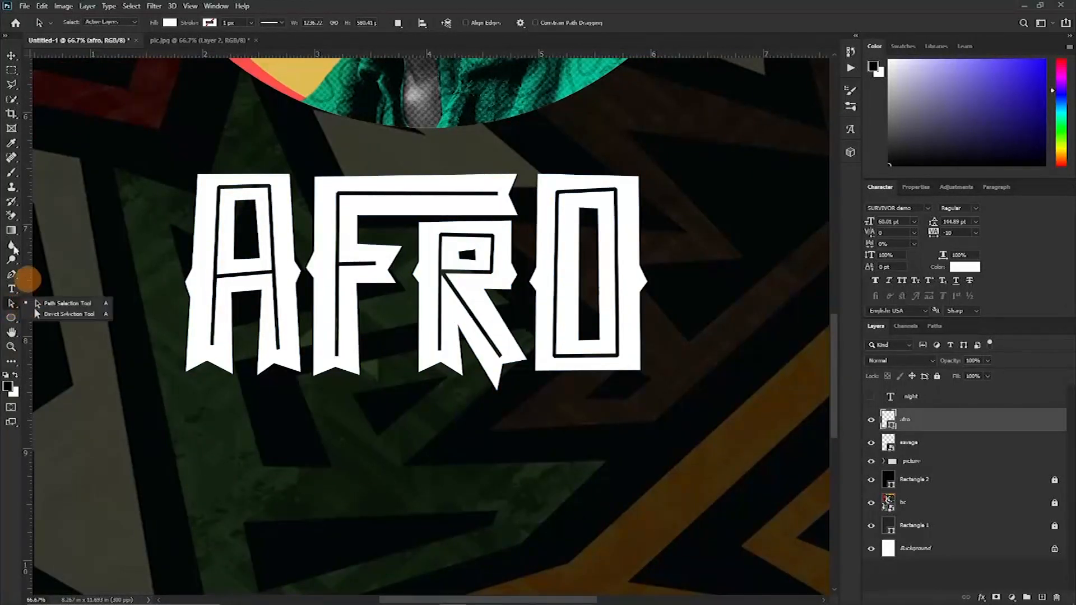
click(7, 61)
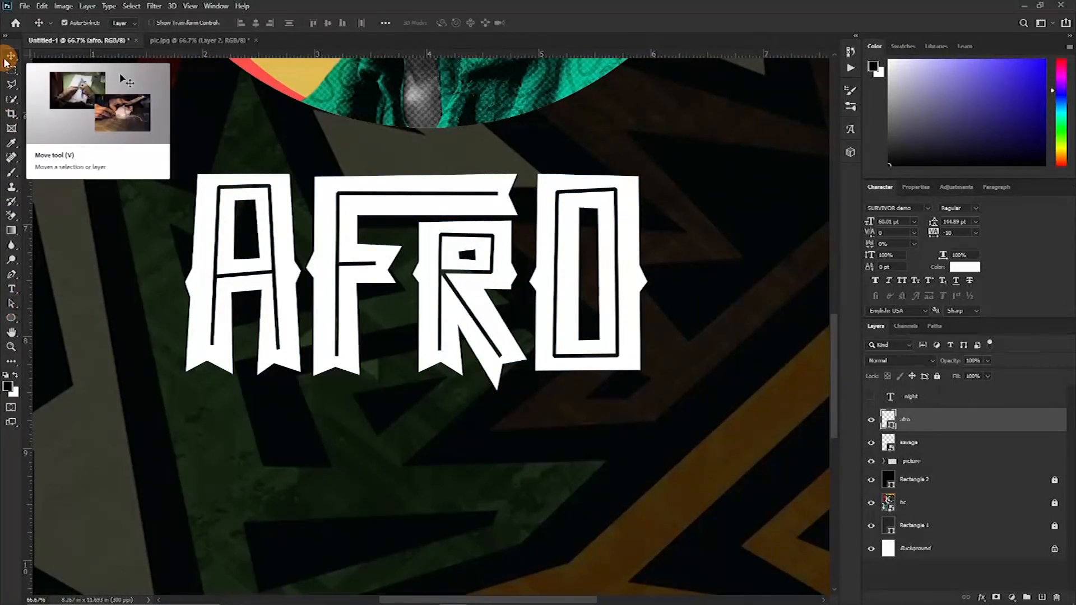
scroll(522, 209, down, 1)
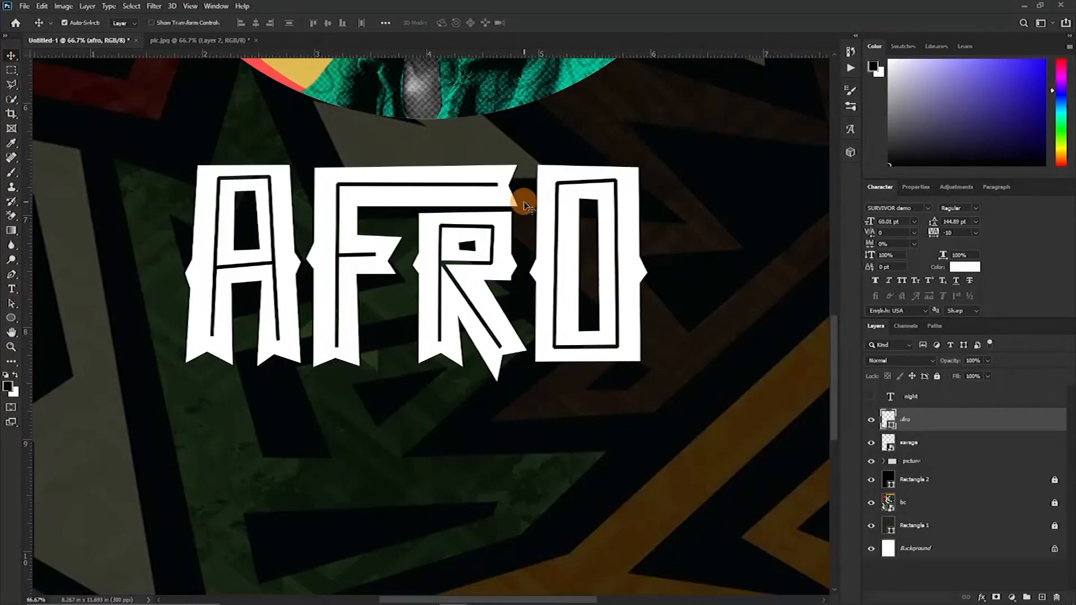
key(ctrl+minus)
key(ctrl+minus)
key(ctrl+minus)
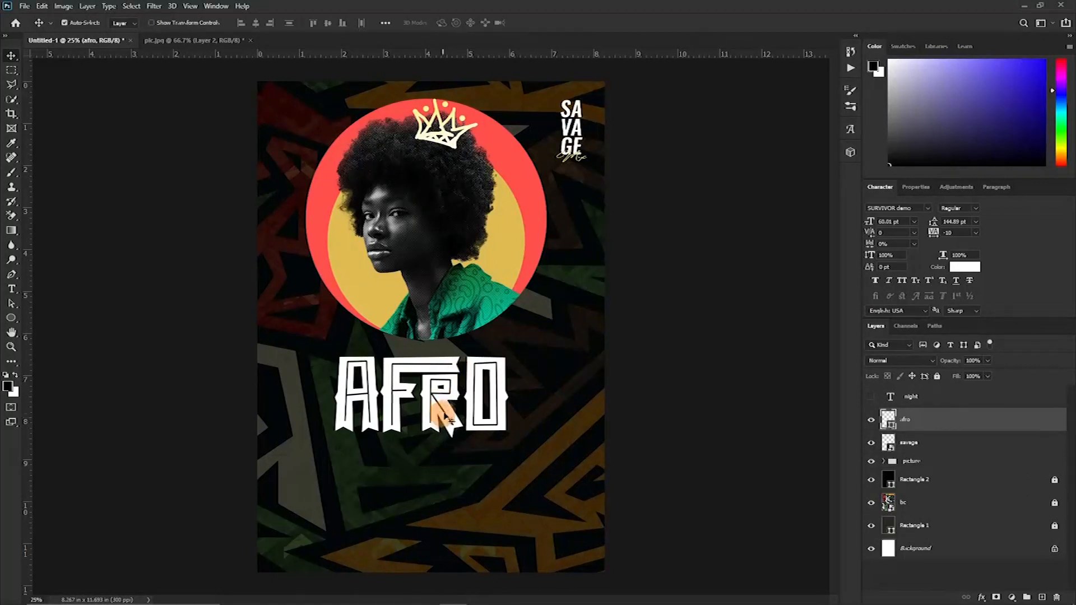
key(ctrl+plus)
key(ctrl+plus)
key(ctrl+plus)
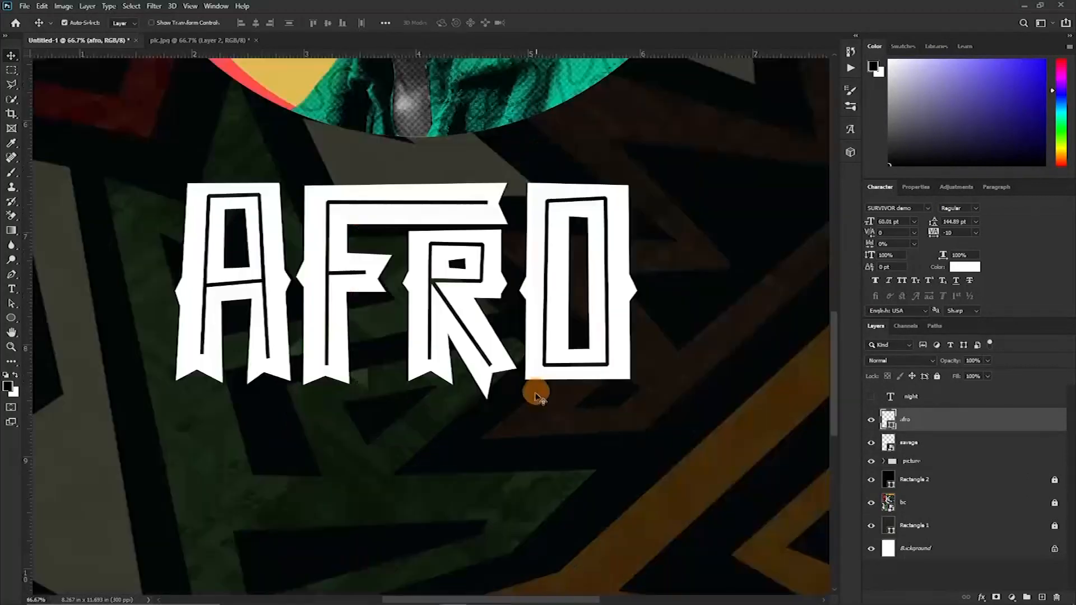
- Show the "night" layer and shorten its H by moving the letter's upper anchor points down
click(871, 397)
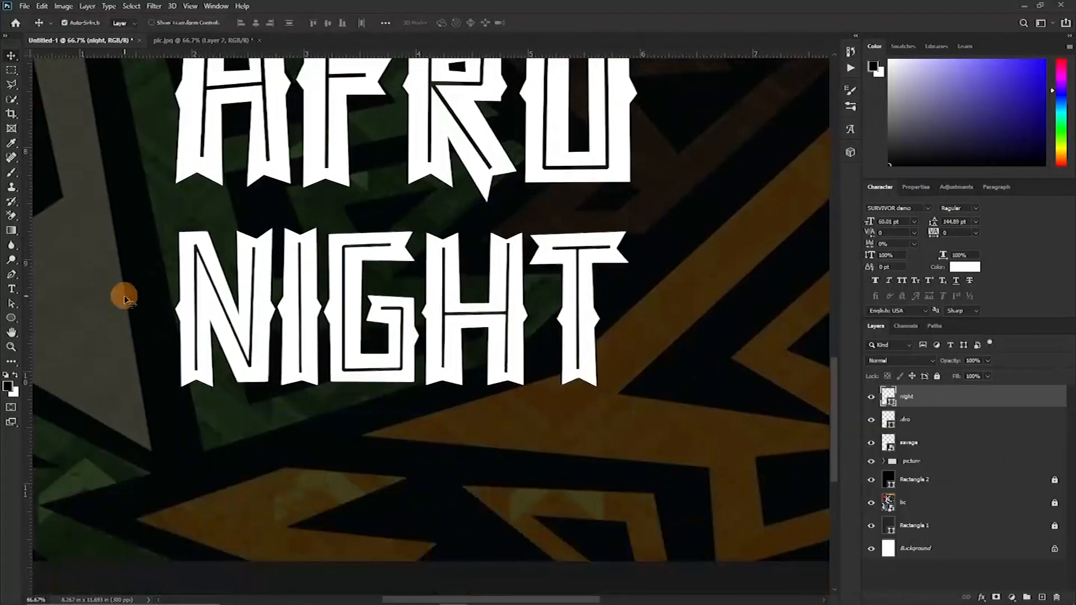
click(11, 303)
drag(420, 224, 526, 283)
key(shift+Down)
key(shift+Down)
key(shift+Down)
key(shift+Down)
key(shift+Down)
key(shift+Down)
key(shift+Down)
key(shift+Down)
key(shift+Down)
key(shift+Down)
- Extend the left end of the T's crossbar in NIGHT leftward over the shortened H
drag(522, 223, 557, 268)
key(shift+Left)
key(shift+Left)
key(shift+Left)
key(shift+Left)
key(shift+Left)
key(shift+Left)
key(shift+Left)
key(shift+Left)
key(shift+Left)
key(shift+Left)
key(shift+Left)
key(shift+Left)
key(shift+Left)
key(shift+Left)
key(shift+Left)
key(shift+Left)
- Try to extend the upper arm of the G in NIGHT to the right over the H
drag(381, 223, 429, 268)
key(shift+Right)
key(shift+Right)
key(shift+Right)
key(shift+Right)
key(shift+Right)
key(shift+Right)
key(shift+Right)
key(shift+Right)
key(shift+Right)
key(shift+Right)
key(shift+Right)
key(shift+Left)
key(shift+Left)
key(shift+Left)
key(shift+Left)
key(shift+Left)
key(shift+Left)
key(shift+Left)
key(shift+Left)
key(shift+Left)
key(shift+Left)
key(shift+Left)
- Move the whole T of NIGHT left so it sits closer to the H
click(572, 252)
key(shift+Left)
key(shift+Left)
key(shift+Left)
key(shift+Left)
key(shift+Left)
key(shift+Left)
- Shorten the T's crossbar in NIGHT by moving the anchor points of its left end to the right
drag(438, 223, 473, 287)
key(shift+Right)
key(shift+Right)
key(shift+Right)
key(shift+Right)
key(shift+Right)
key(shift+Right)
key(shift+Right)
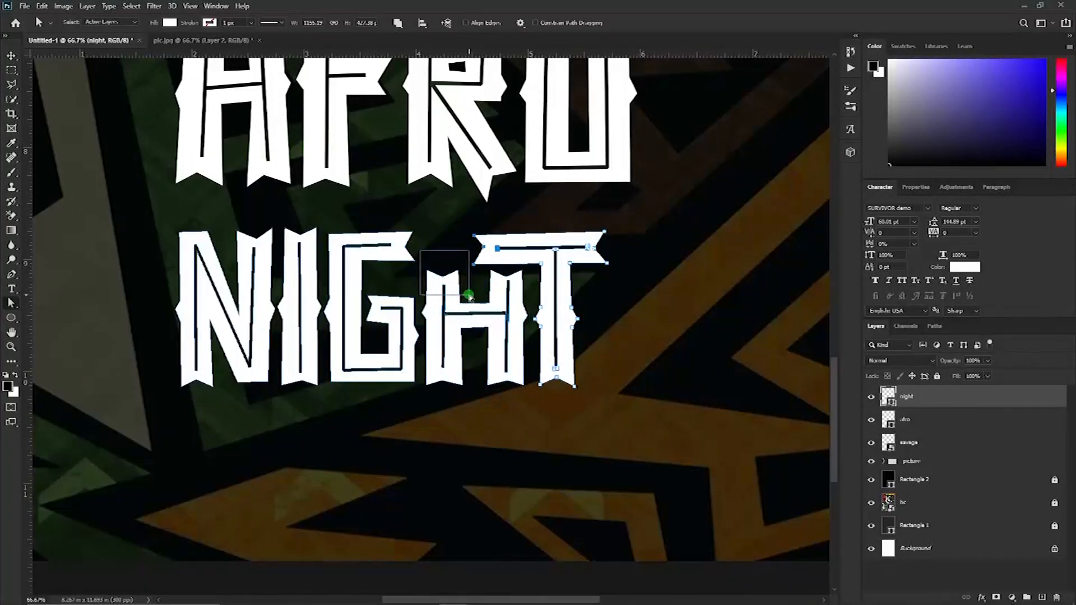
- Raise the top of the H's left stem in NIGHT beside the T's crossbar, leaving the right stem short
key(shift+Up)
key(shift+Up)
key(shift+Up)
key(shift+Up)
key(shift+Up)
key(shift+Up)
key(shift+Up)
key(shift+Up)
key(shift+Up)
key(shift+Up)
- Shorten the I of NIGHT by moving its upper anchor points down to leave room for a dot
drag(280, 217, 317, 257)
key(shift+Down)
key(shift+Down)
key(shift+Down)
key(shift+Down)
key(shift+Down)
key(shift+Down)
key(shift+Down)
- Duplicate the I shape into the empty area beside the T and shrink the copy to dot size by moving its lower anchor points up
right_click(11, 303)
click(67, 304)
drag(300, 336, 686, 423)
right_click(11, 303)
key(shift+Up)
key(shift+Up)
key(shift+Up)
key(shift+Up)
key(shift+Up)
key(shift+Up)
key(shift+Up)
key(shift+Up)
key(shift+Up)
key(shift+Up)
key(shift+Up)
key(shift+Up)
key(shift+Up)
key(shift+Up)
key(shift+Up)
- Move the small dot shape over the shortened I of NIGHT
right_click(11, 303)
click(59, 305)
drag(660, 336, 301, 235)
- Enlarge the NIGHT lettering proportionally with Free Transform so it spans slightly wider than AFRO
key(ctrl+minus)
key(ctrl+minus)
key(ctrl+t)
drag(519, 356, 538, 358)
key(Return)
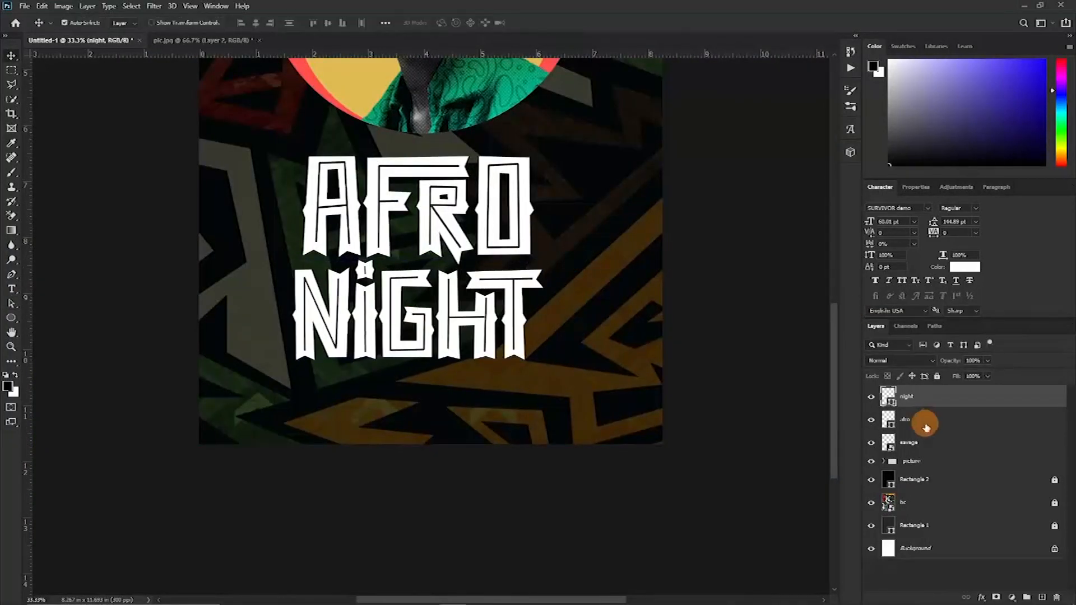
- Select the "night" and "afro" layers together and centre the lettering horizontally on the page
shift+click(926, 422)
key(ctrl+minus)
key(ctrl+minus)
key(ctrl+plus)
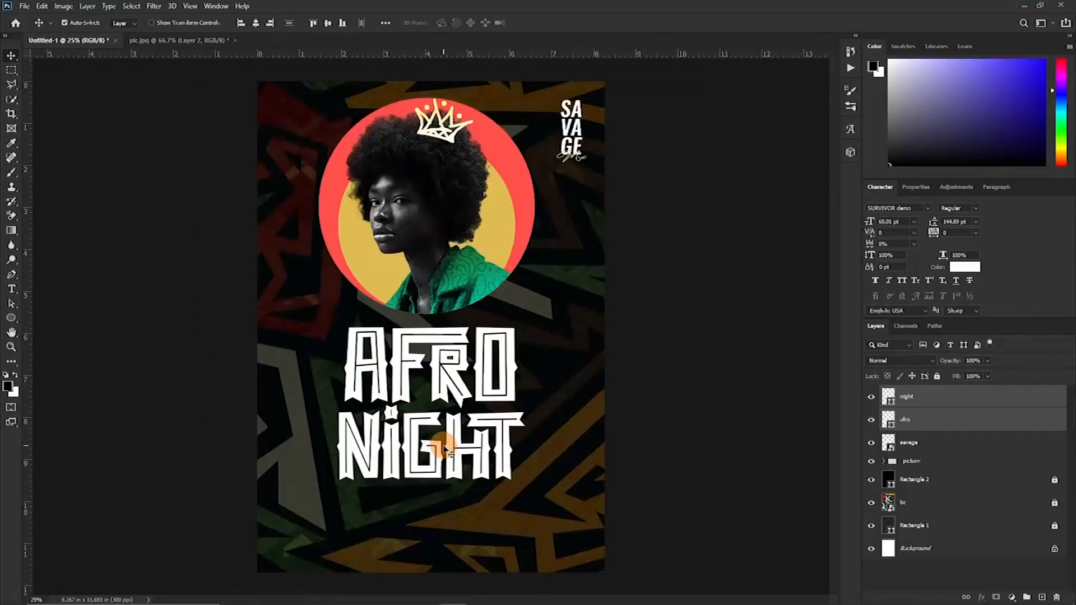
- Add a new text line reading "Beyond the return" just below the NIGHT lettering
key(ctrl+plus)
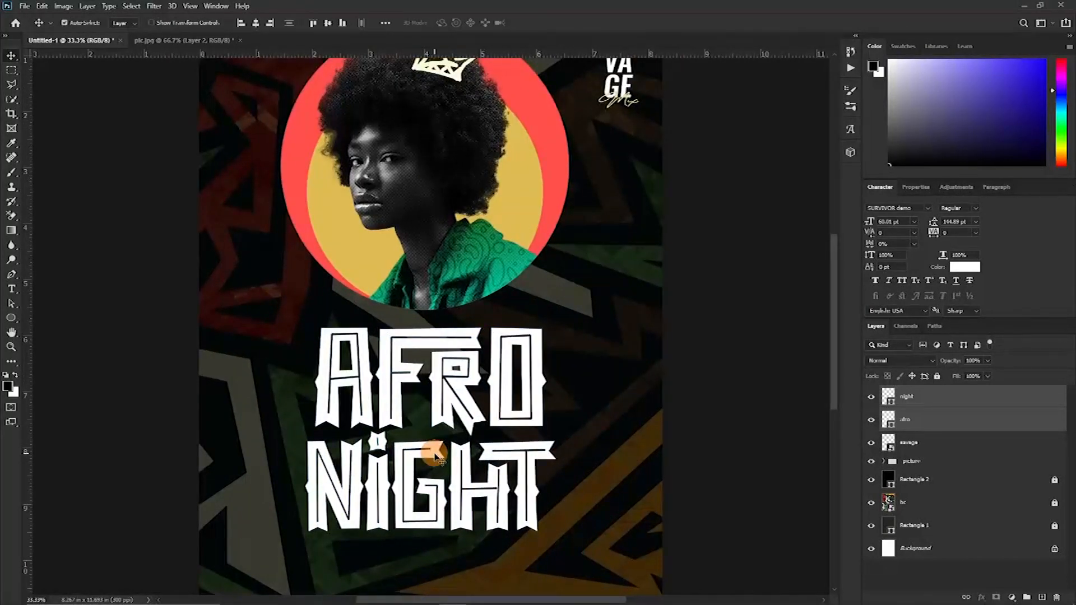
key(ctrl+plus)
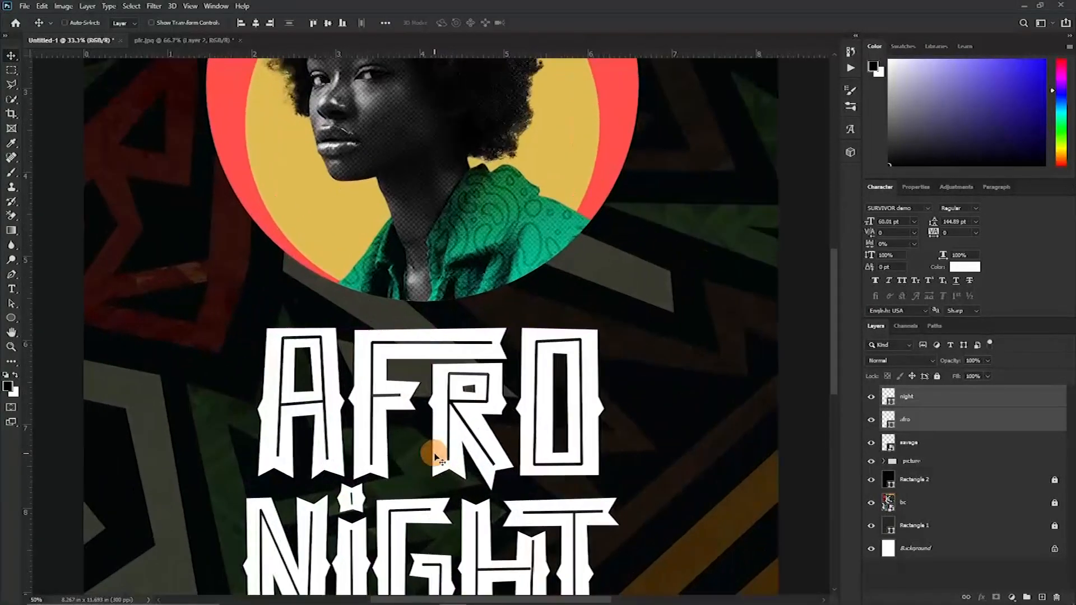
scroll(386, 426, down, 5)
scroll(379, 414, down, 2)
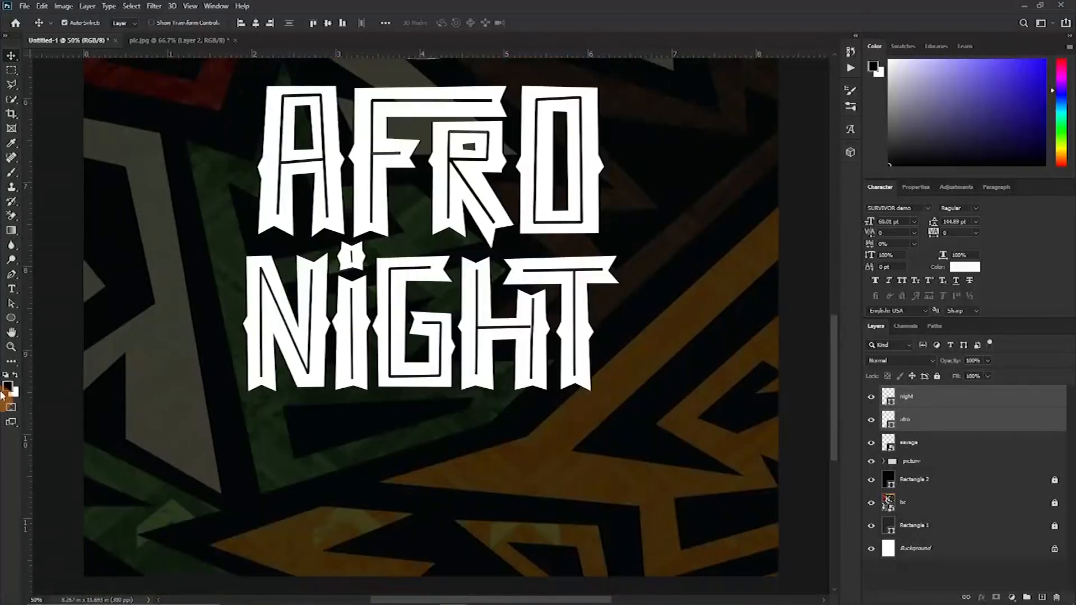
click(11, 289)
click(270, 427)
click(270, 427)
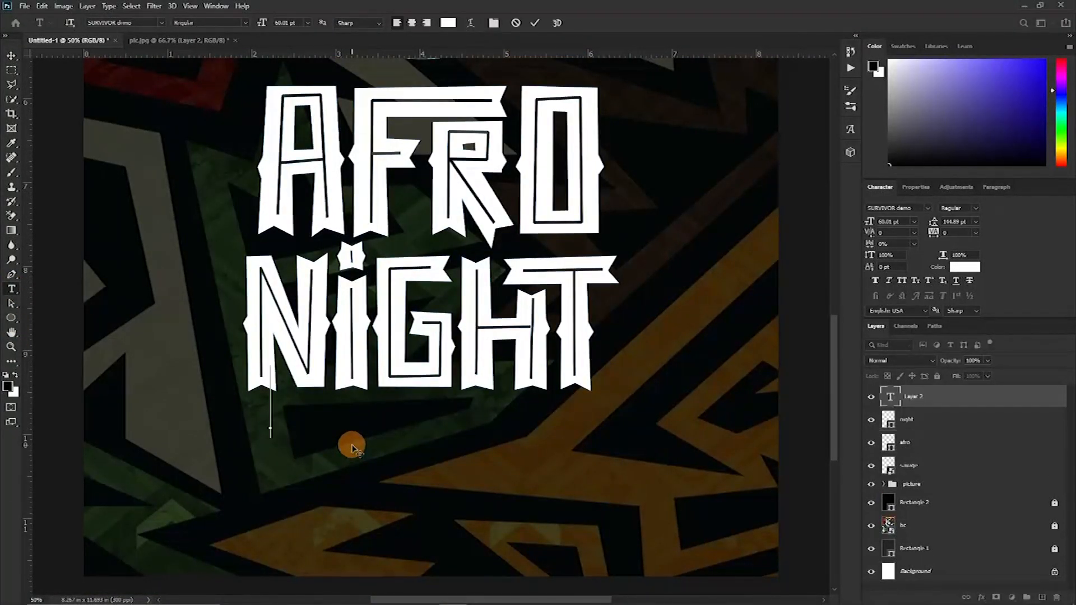
text(Beyond the return)
click(535, 23)
- Set the tagline in the Robertson Alternate font and capitalize the R of "Return"
click(895, 208)
text(Robertson Alternate)
key(Return)
drag(426, 414, 412, 446)
text(R)
- Move the tagline up to overlap the bottom edge of NIGHT and style it red with a white Stroke and a Drop Shadow
mouse_move(476, 443)
mouse_down()
mouse_move(488, 442)
mouse_move(456, 365)
mouse_up()
double_click(998, 397)
click(632, 127)
click(1016, 53)
key(ctrl+t)
key(Return)
- Draw a dark green rectangular banner below the tagline and notch both short ends inward at their middle along a horizontal guide
drag(307, 440, 552, 487)
key(a)
click(552, 463)
click(307, 464)
drag(307, 54, 318, 463)
key(ctrl+plus)
drag(591, 418, 574, 419)
key(v)
double_click(888, 472)
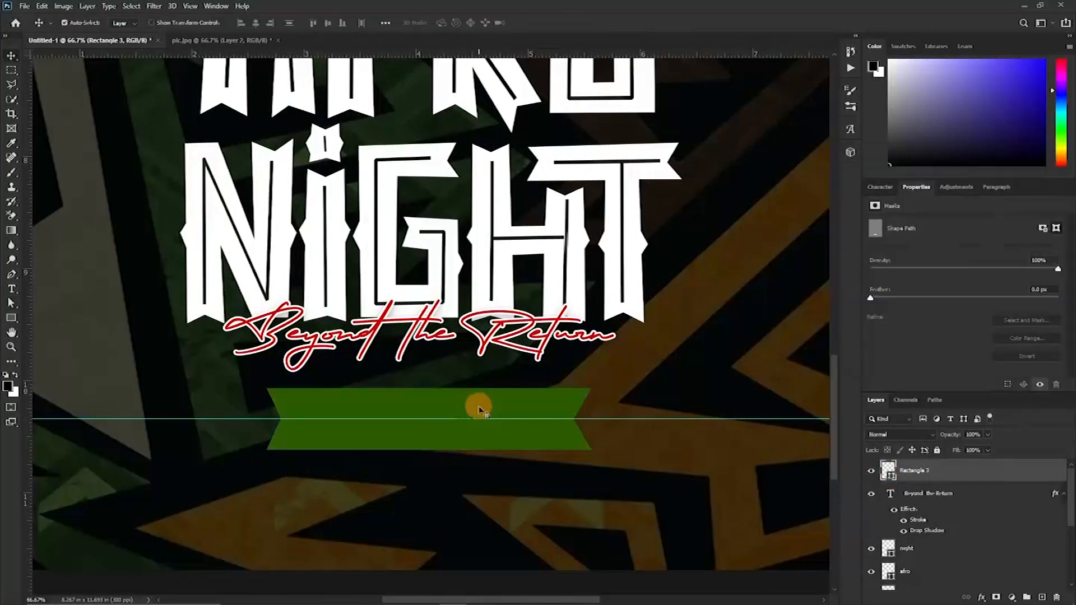
- Add the white text "ALPHA EDITION" with a dot at each end and size it to fit on the green banner
key(t)
click(342, 480)
text(ALPHA EDITION)
key(ctrl+a)
click(879, 187)
click(964, 267)
click(896, 208)
drag(727, 434, 631, 314)
key(ctrl+t)
drag(194, 279, 466, 282)
click(12, 56)
- Group the banner with its text as ALPHA, shrink the group and move it up just beneath the script tagline
key(ctrl+g)
text(ALPHA)
key(ctrl+t)
drag(188, 273, 246, 270)
drag(445, 296, 442, 305)
drag(244, 283, 258, 276)
key(Return)
- Align the banner group to the horizontal center of the Background layer
ctrl+click(927, 485)
scroll(928, 521, down, 5)
ctrl+click(916, 578)
click(256, 23)
key(ctrl+minus)
key(ctrl+minus)
key(ctrl+minus)
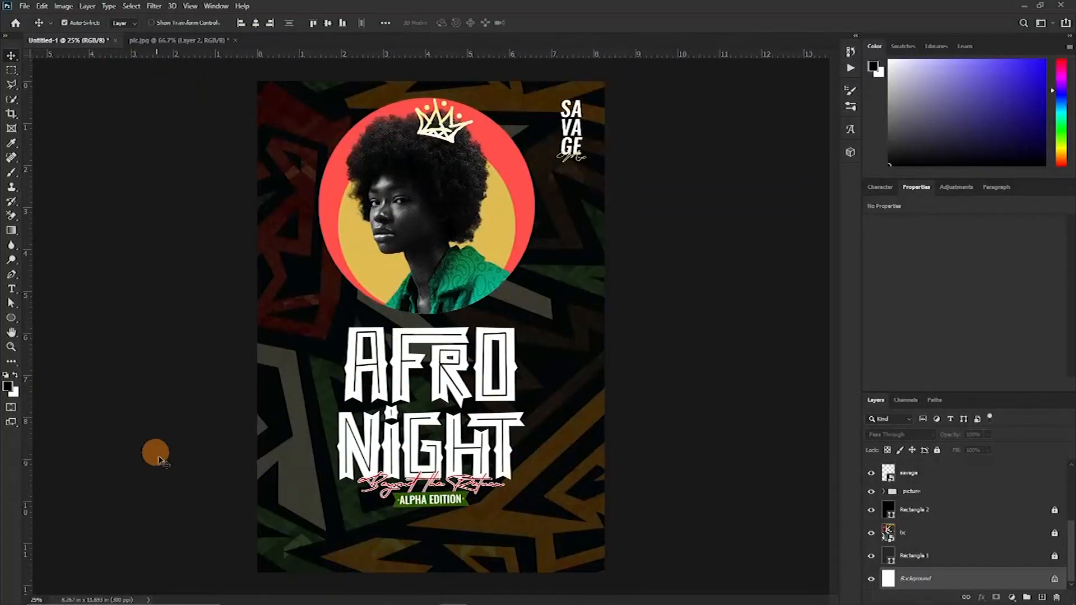
- Place the activities-list image from the december folder into the flyer, just below the ALPHA EDITION banner
mouse_move(230, 604)
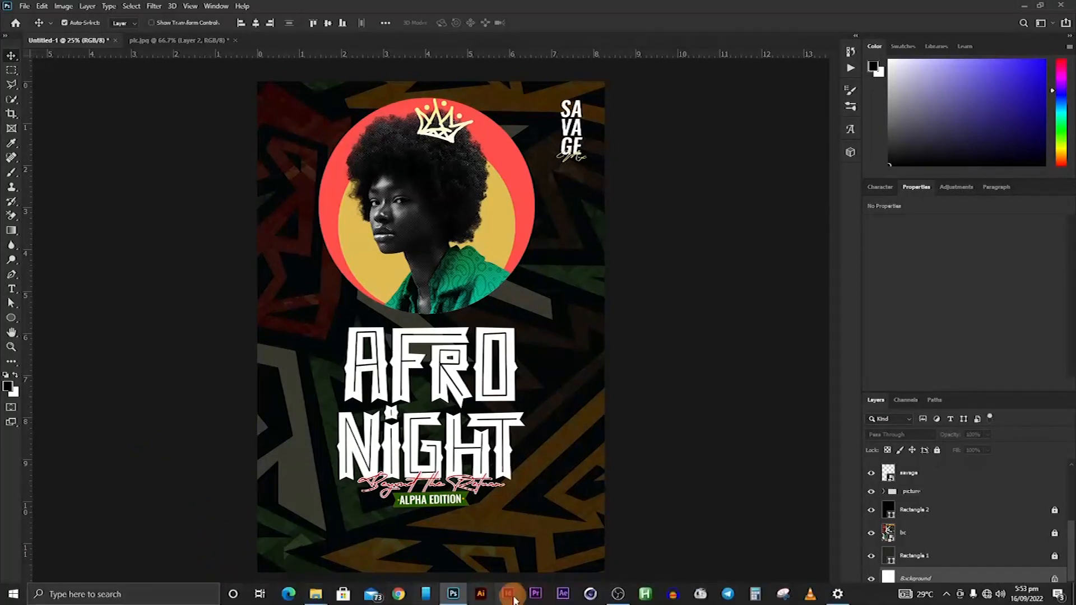
mouse_move(316, 593)
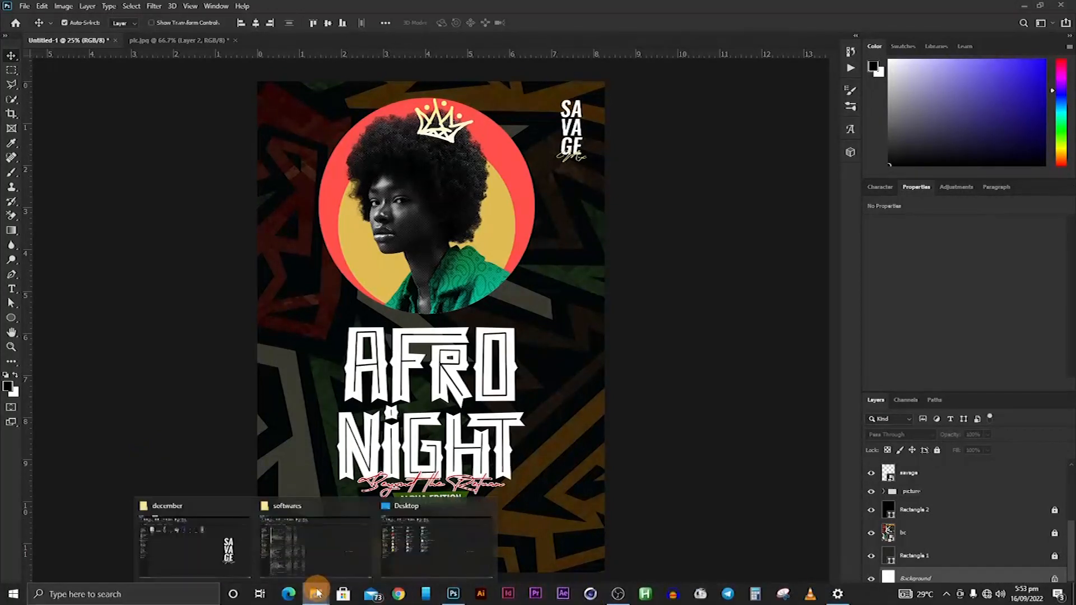
click(179, 510)
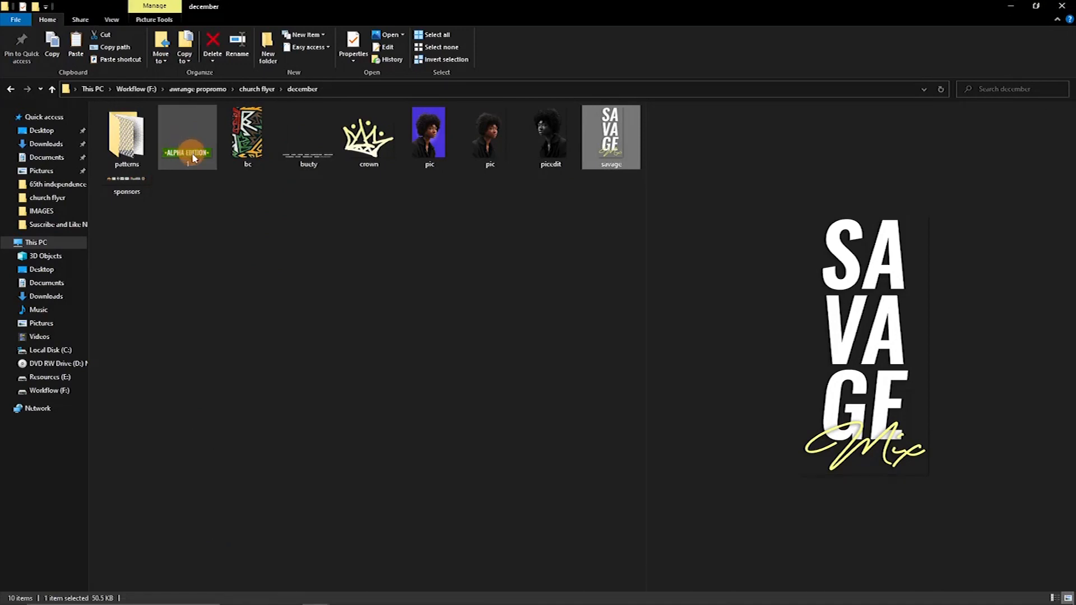
drag(301, 155, 421, 548)
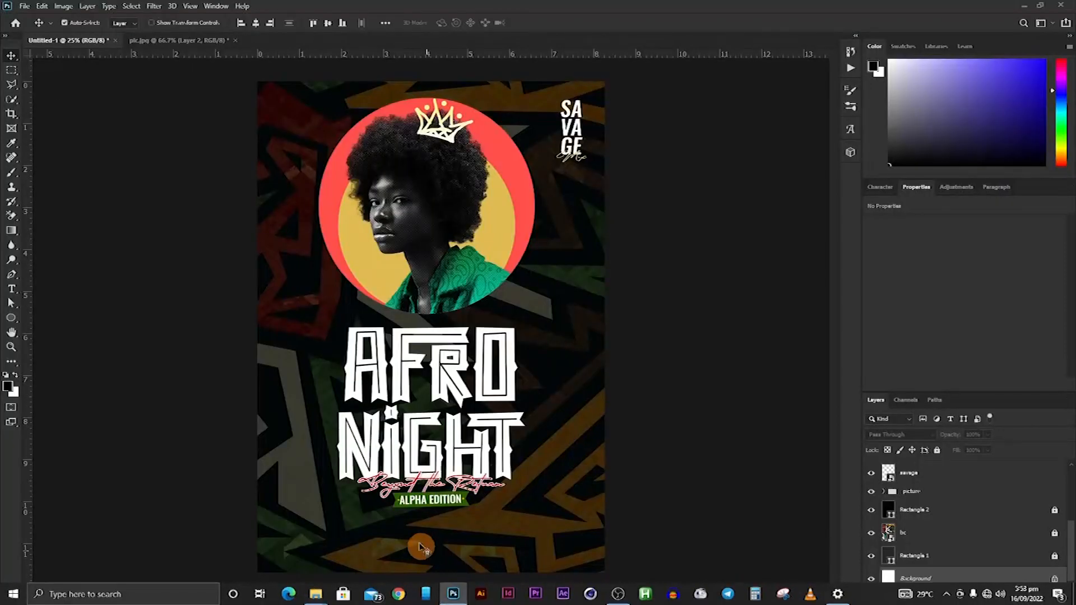
drag(405, 321, 406, 517)
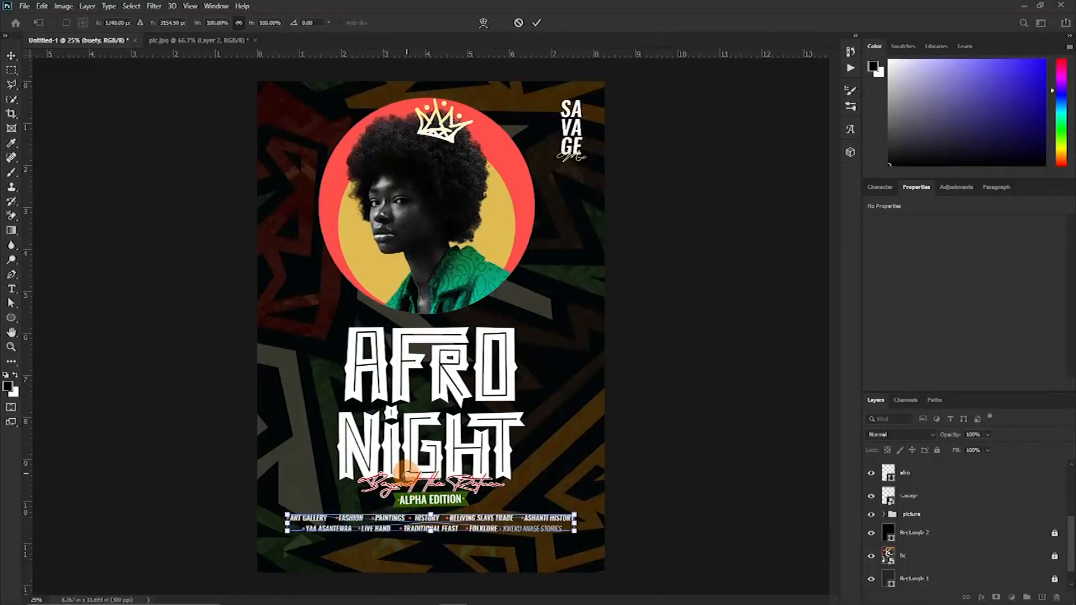
key(Return)
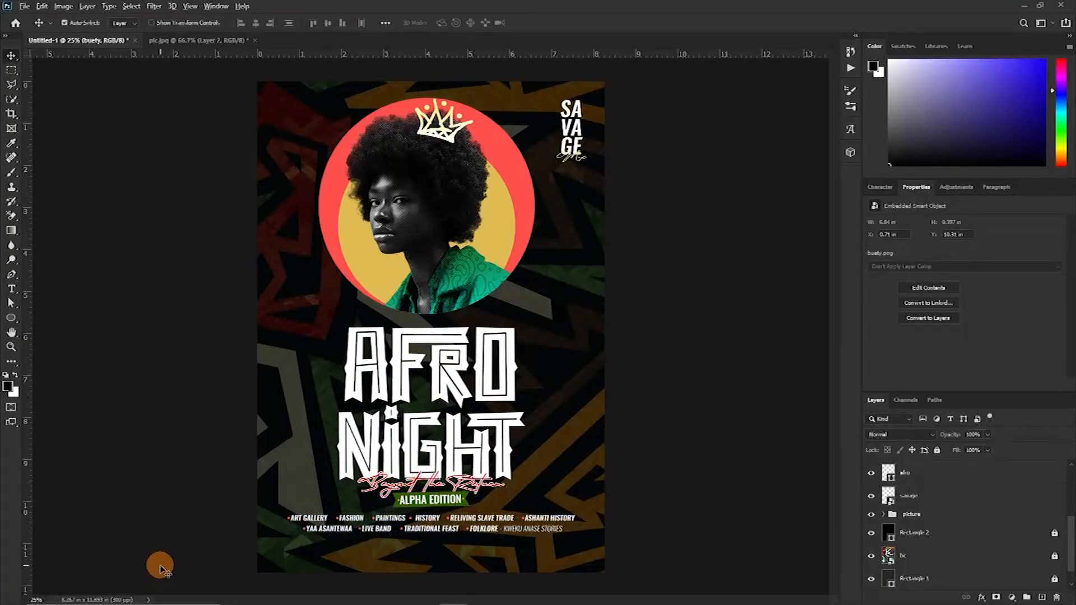
- Place the sponsors image from the december folder into the flyer as a logo row under the activities list
mouse_move(316, 594)
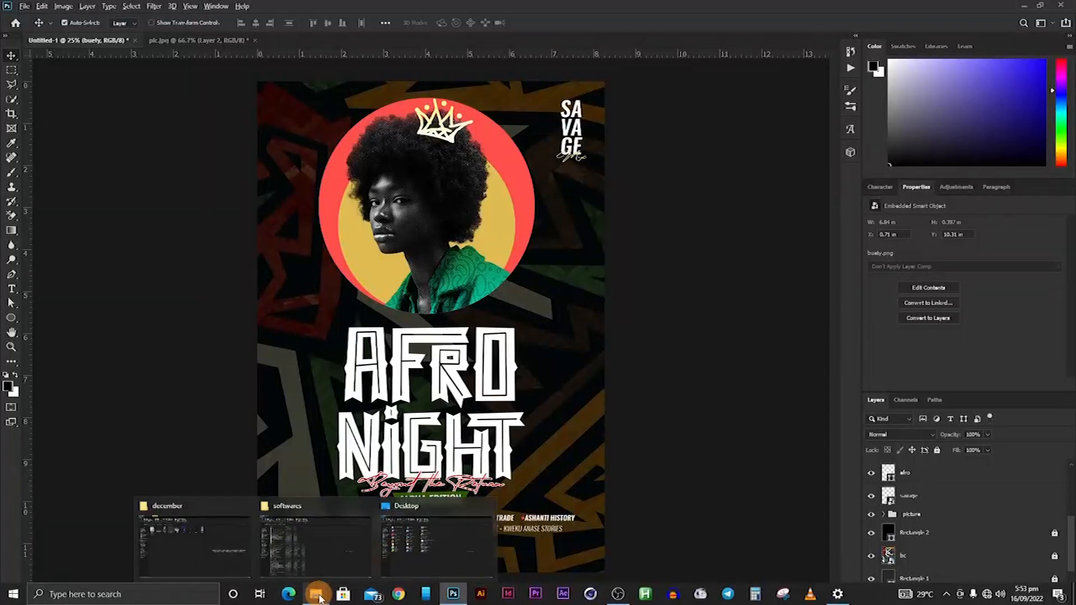
click(233, 571)
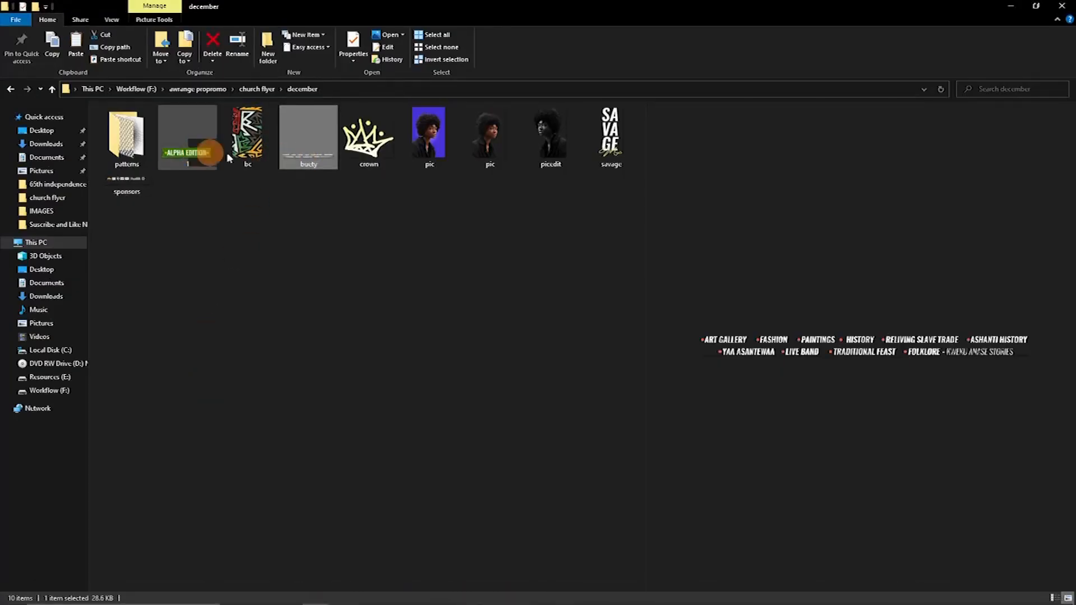
drag(123, 179, 440, 543)
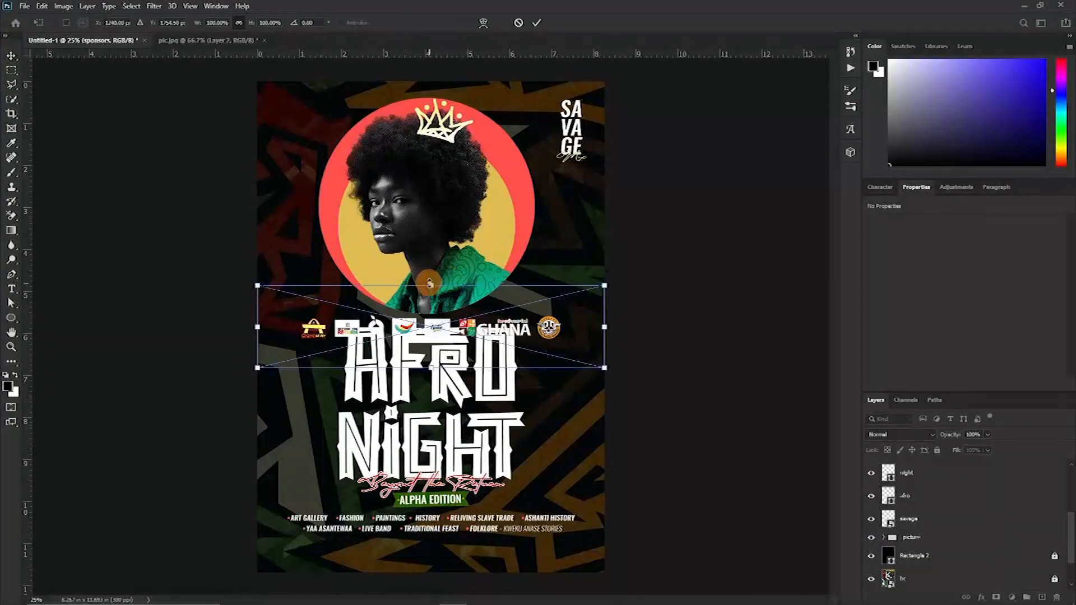
drag(441, 322, 440, 552)
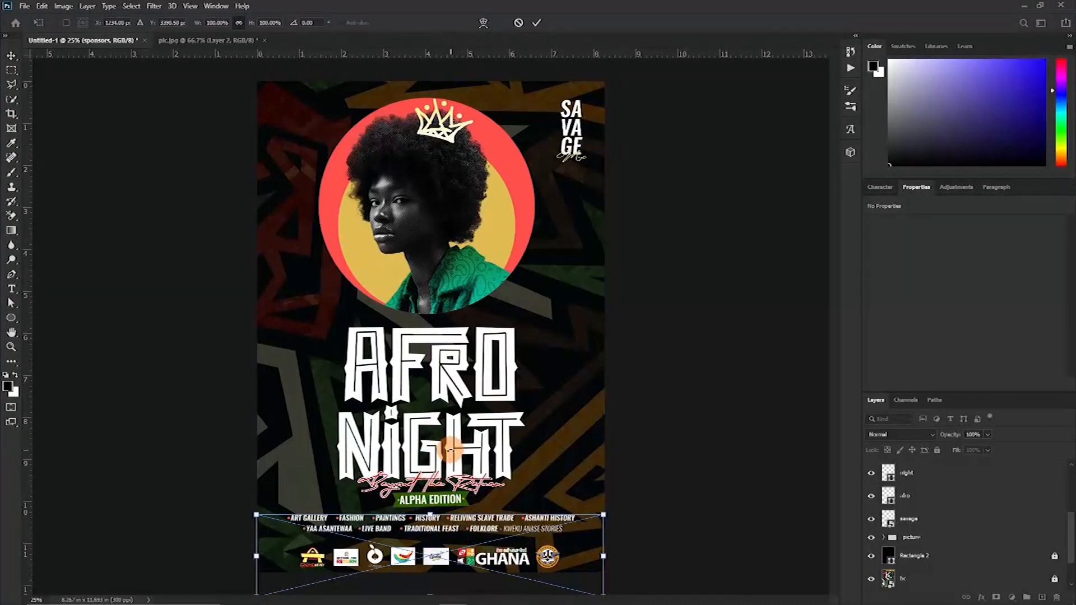
key(ctrl+plus)
key(ctrl+plus)
drag(424, 302, 490, 403)
key(Return)
- Select the halftone layer over the portrait and inspect its dot texture on the face up close
key(ctrl+minus)
click(444, 336)
drag(444, 336, 424, 256)
drag(412, 422, 393, 363)
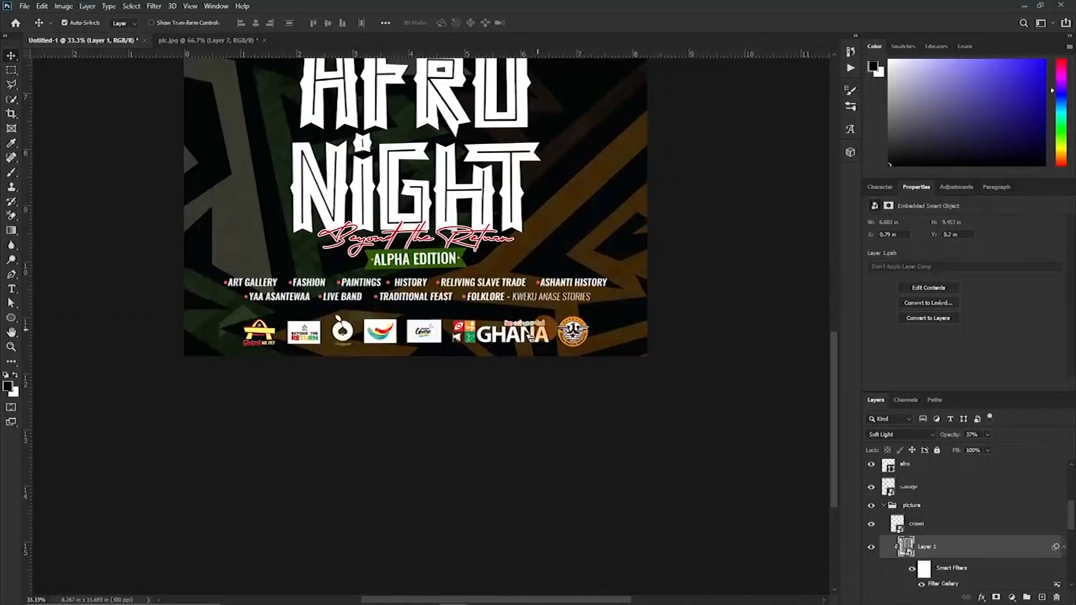
scroll(448, 302, up, 4)
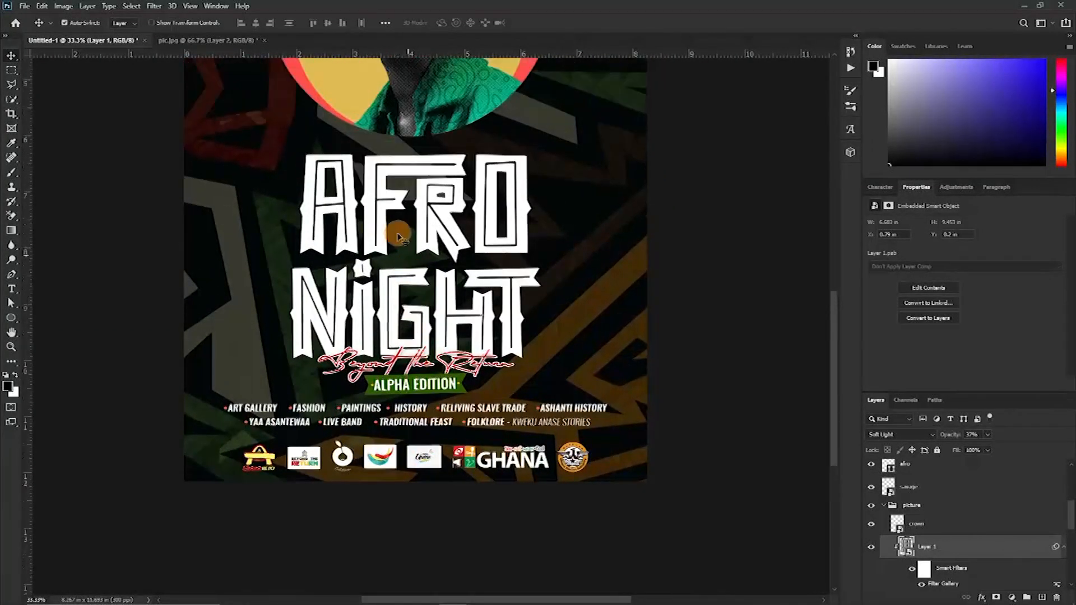
scroll(397, 236, up, 4)
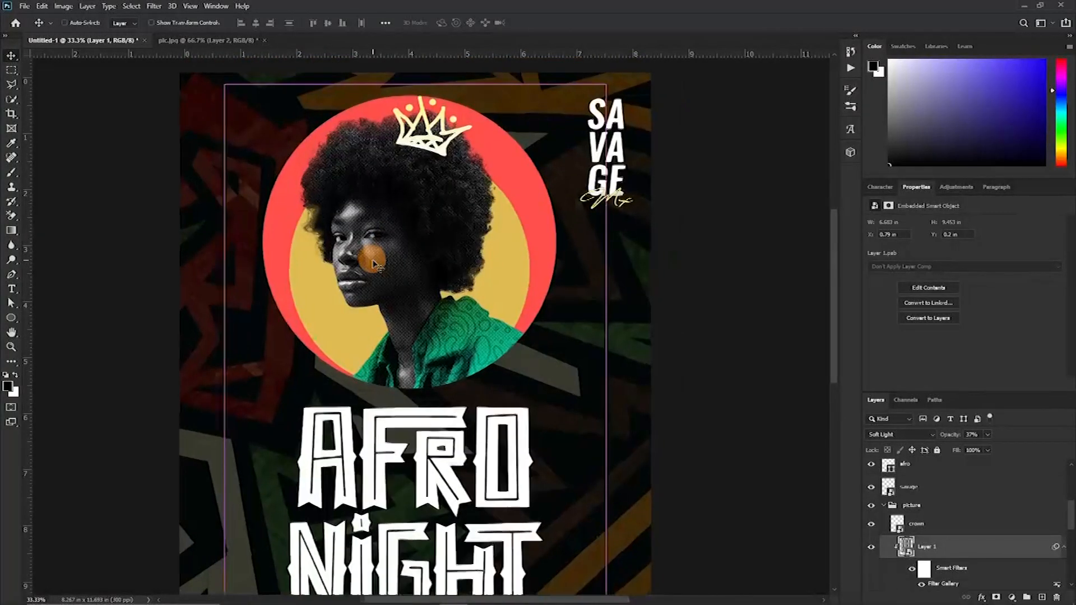
key(ctrl+plus)
key(ctrl+plus)
drag(377, 229, 349, 365)
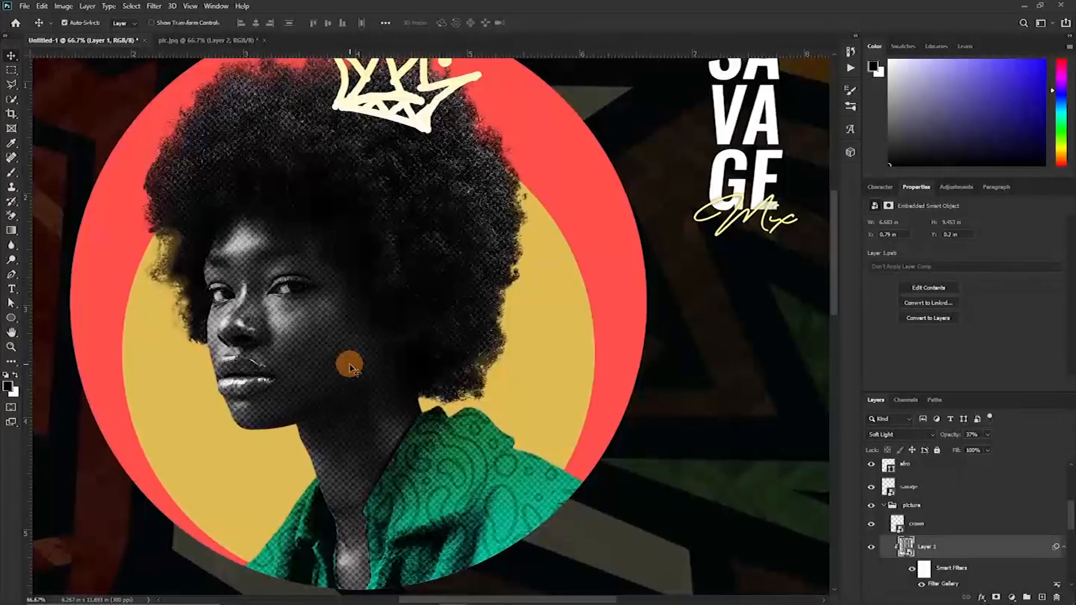
key(ctrl)
key(ctrl+minus)
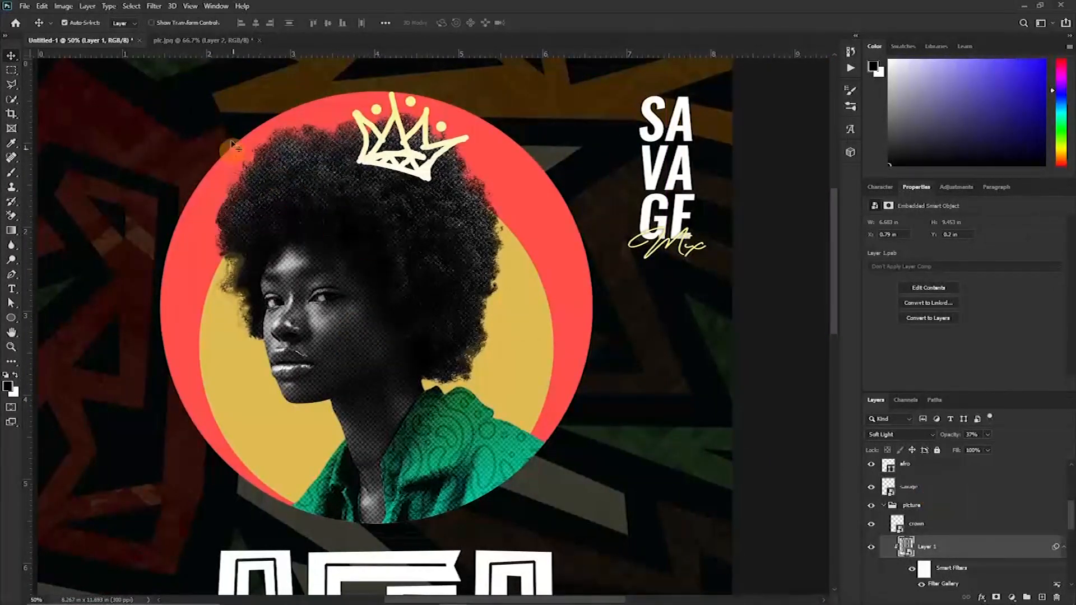
- Apply the Twirl distortion filter with an increased angle to the halftone layer over the portrait
click(155, 6)
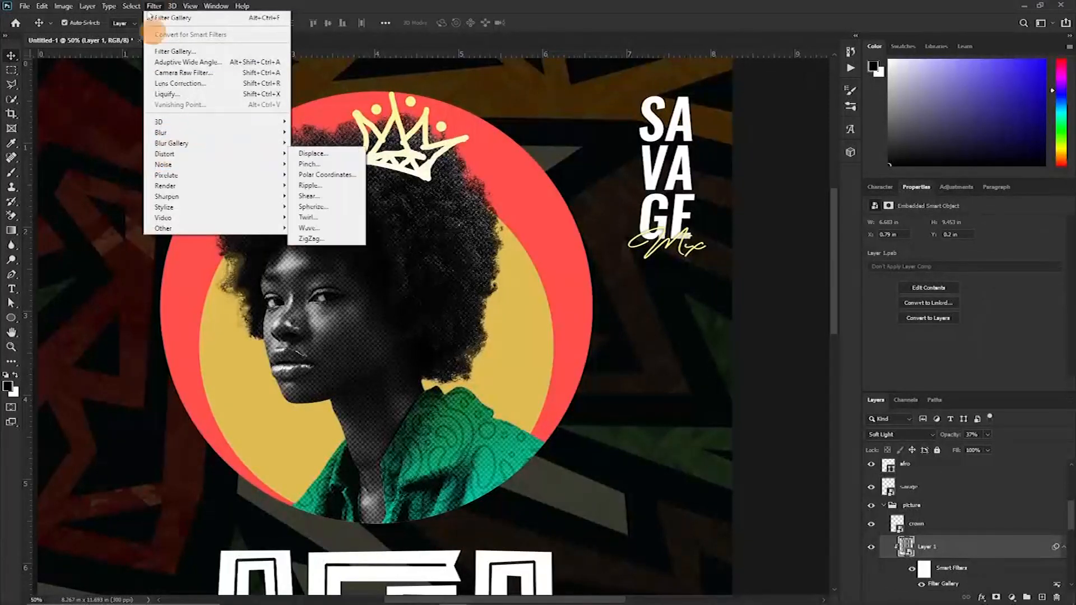
mouse_move(193, 159)
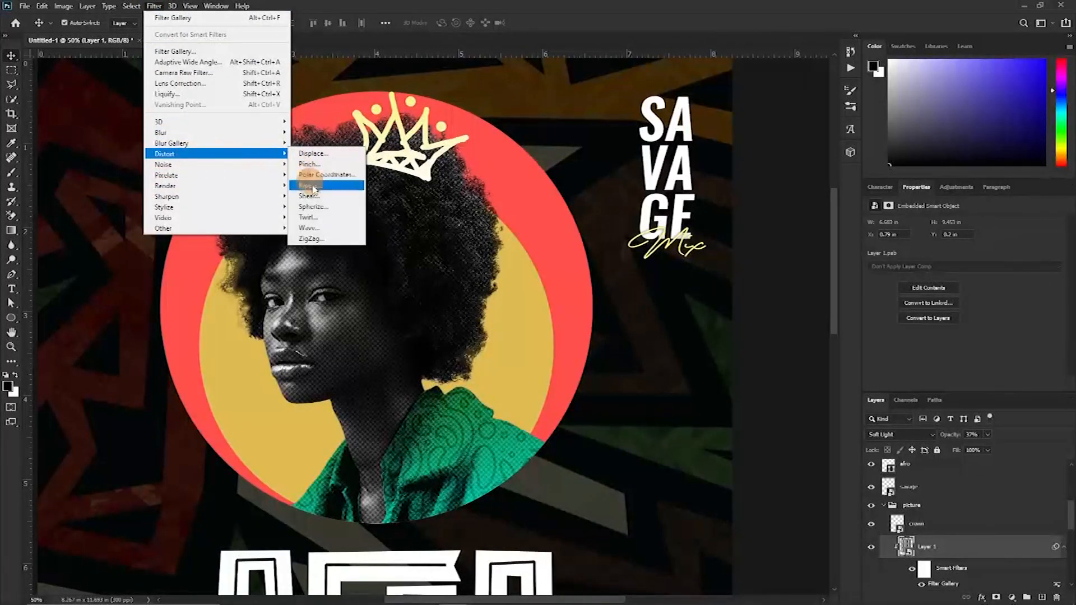
click(311, 218)
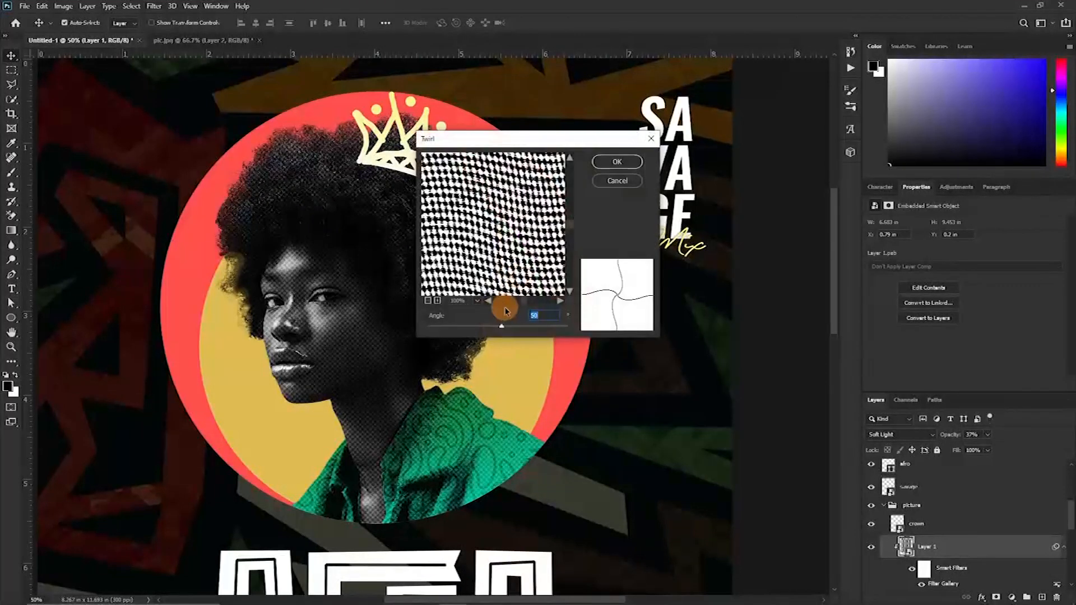
drag(528, 148, 684, 125)
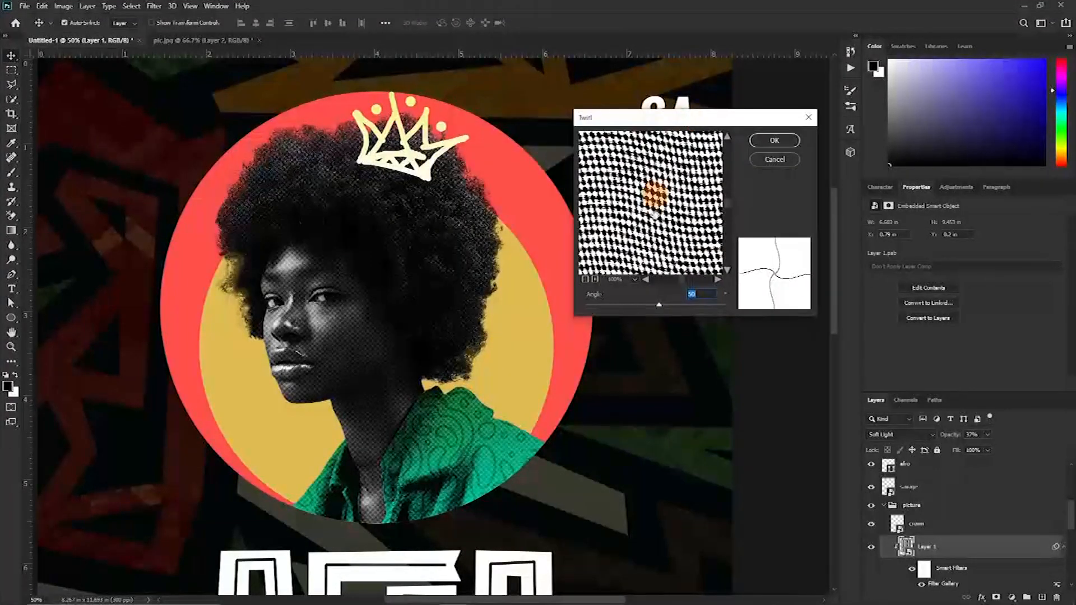
drag(657, 306, 670, 306)
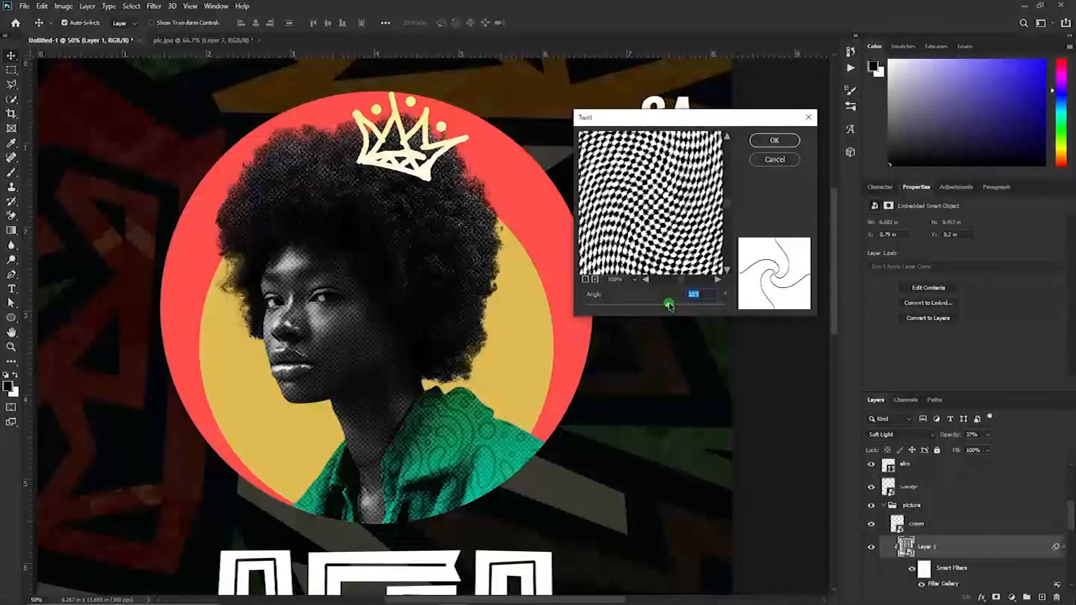
click(767, 142)
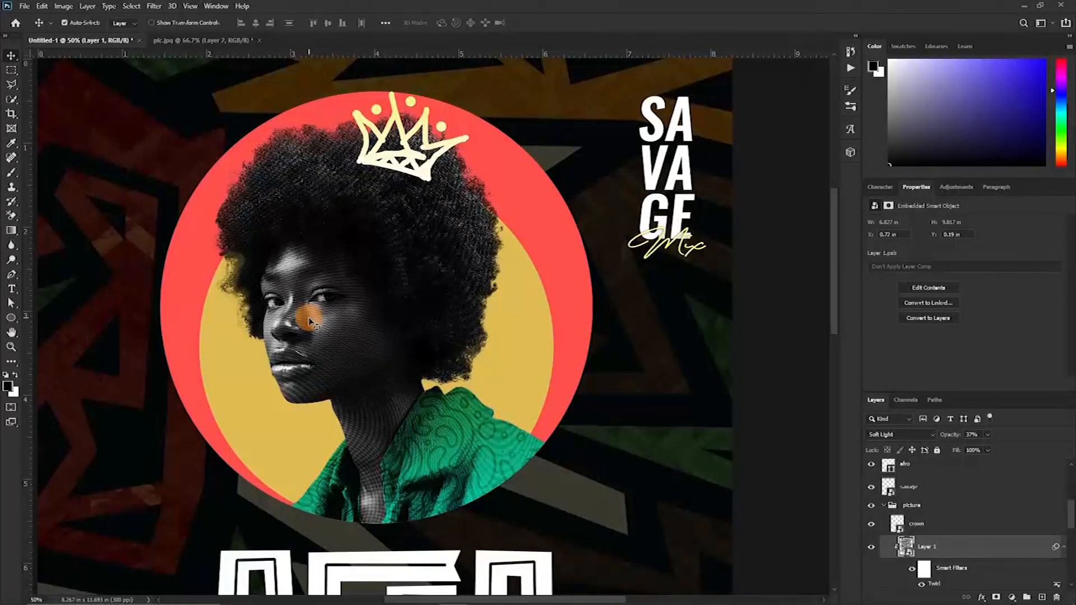
scroll(317, 350, up, 4)
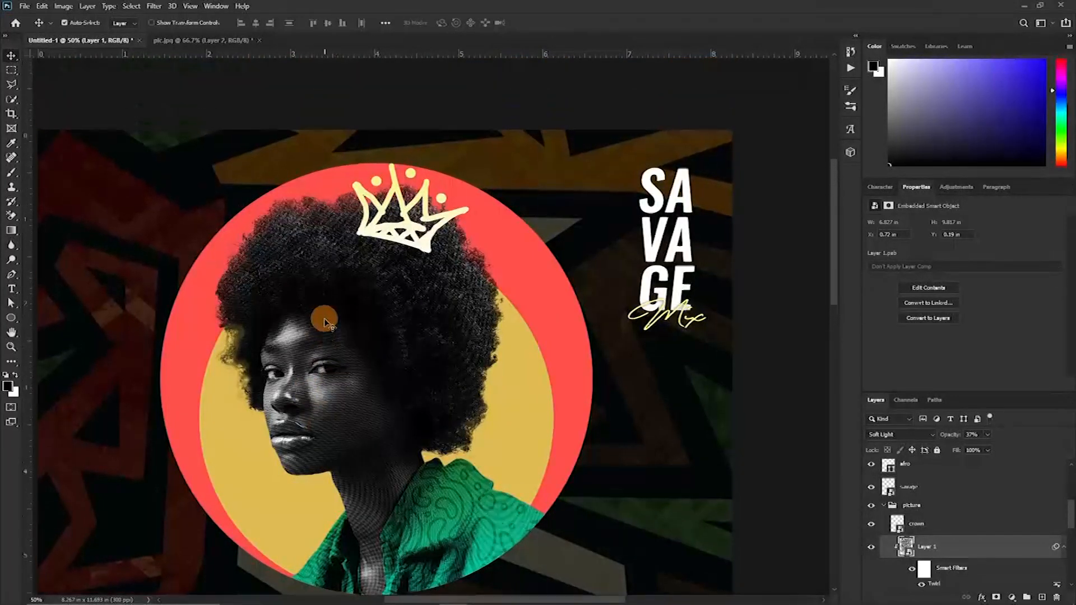